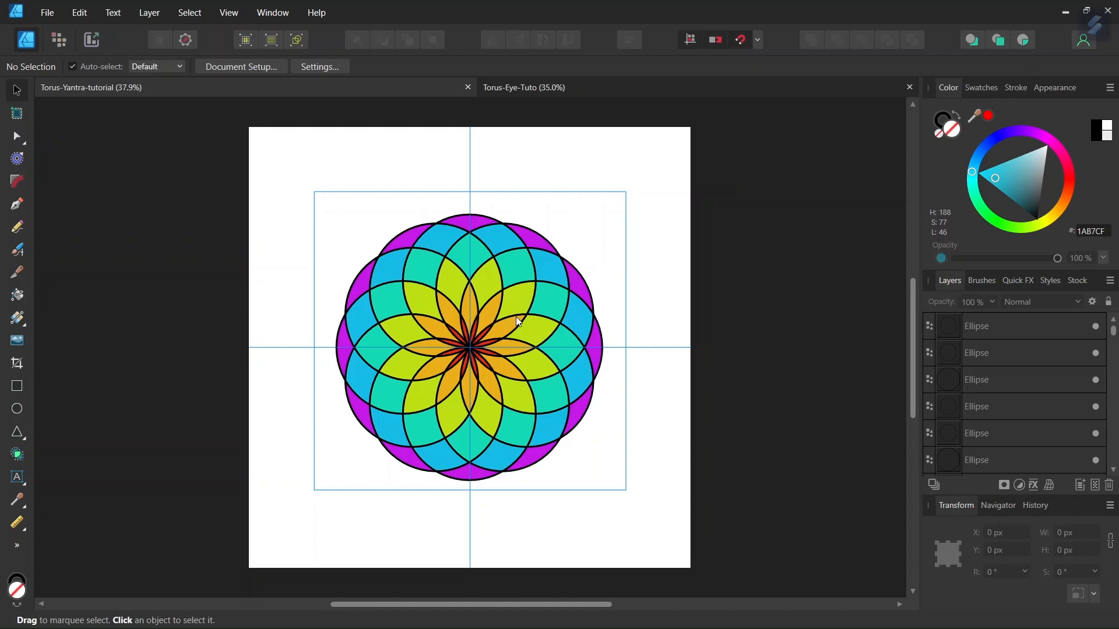
Close the Torus-Yantra-tutorial document and inspect the eye pattern in Torus-Eye-Tuto.
{"action": "left_click", "coordinate": [467, 86]}
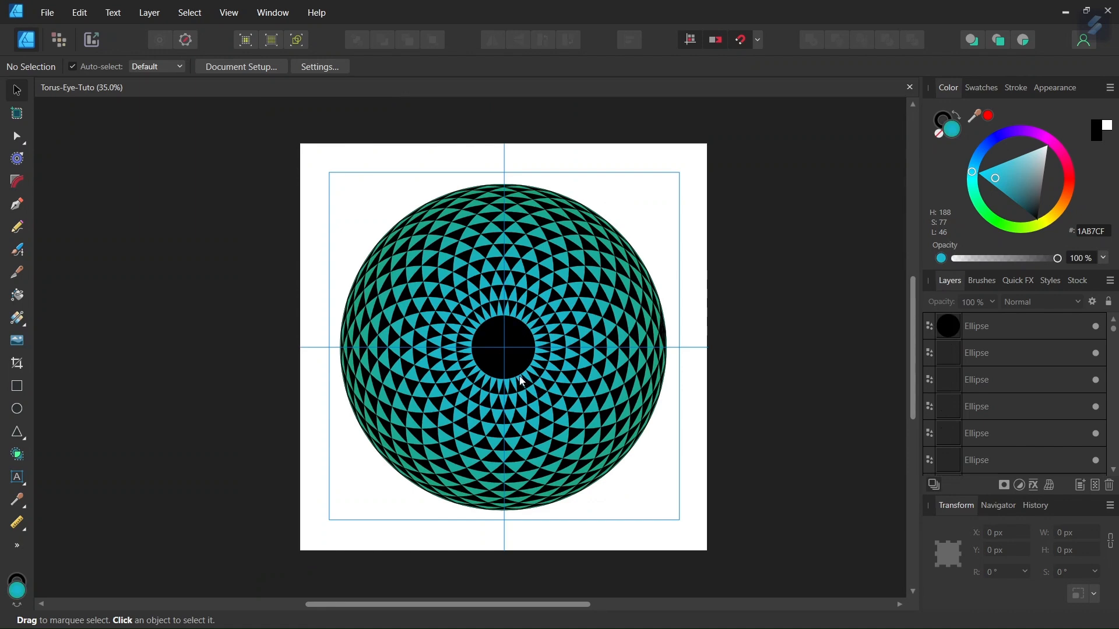
{"action": "scroll", "coordinate": [515, 370], "scroll_direction": "up", "scroll_amount": 2}
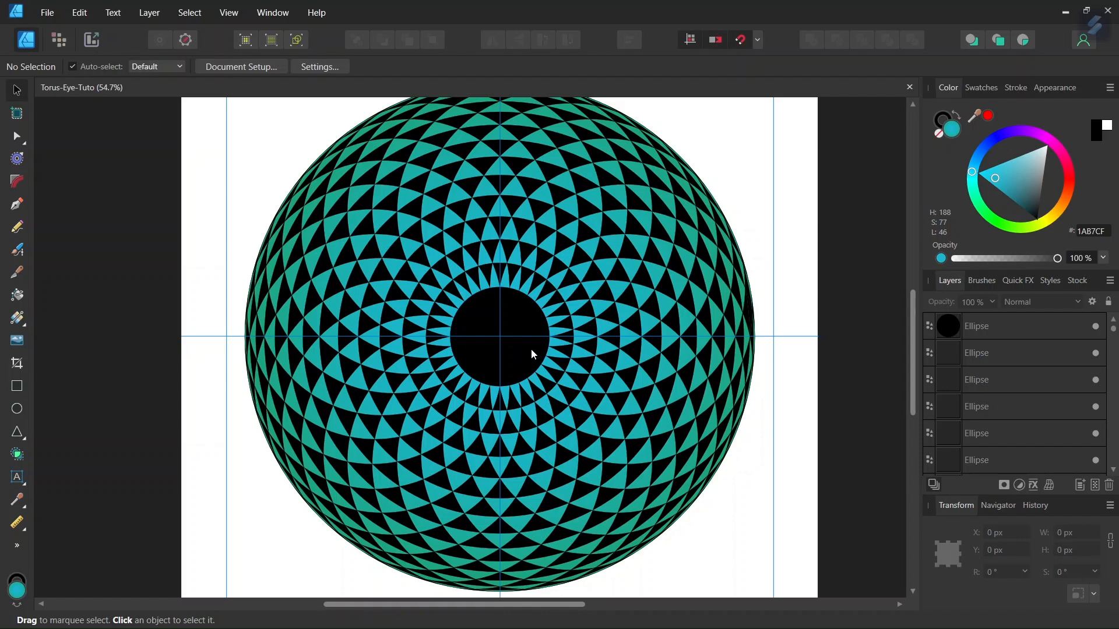
{"action": "scroll", "coordinate": [531, 351], "scroll_direction": "down", "scroll_amount": 1}
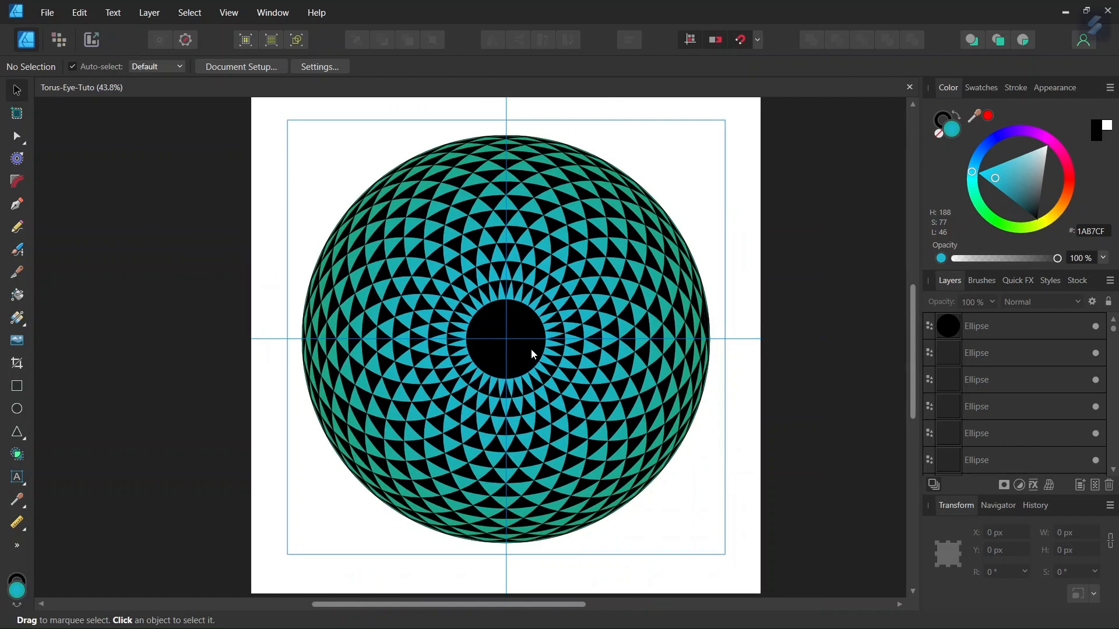
Create a new document in pixels with a page width of 2000 px and a page height of 2000 px.
{"action": "left_click", "coordinate": [48, 14]}
{"action": "left_click", "coordinate": [52, 41]}
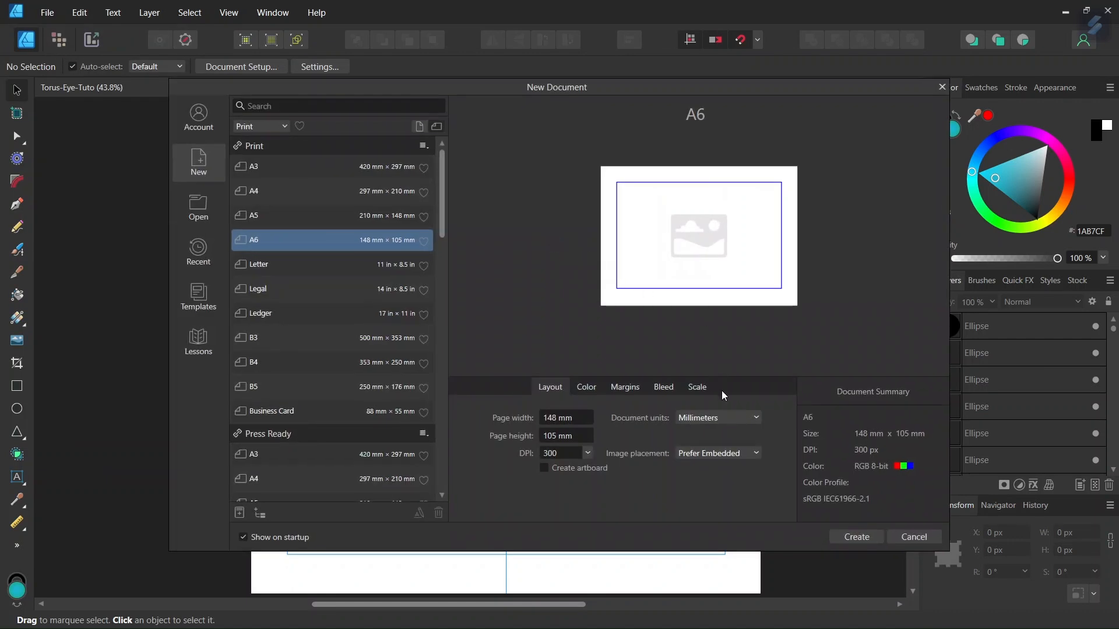
{"action": "left_click", "coordinate": [711, 416]}
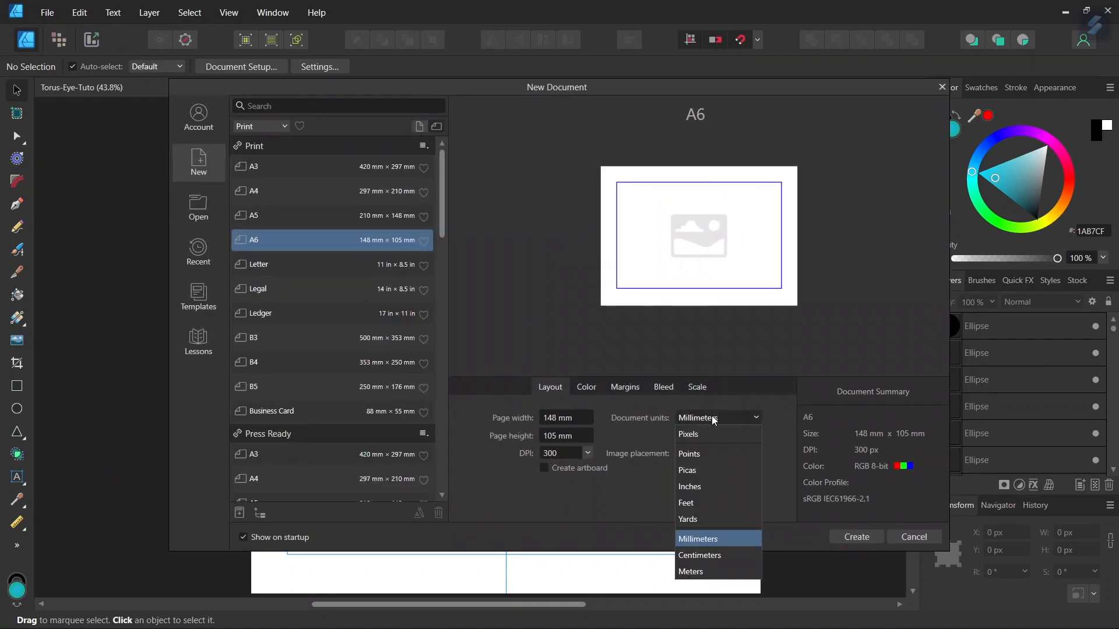
{"action": "left_click", "coordinate": [714, 437]}
{"action": "left_click", "coordinate": [573, 417]}
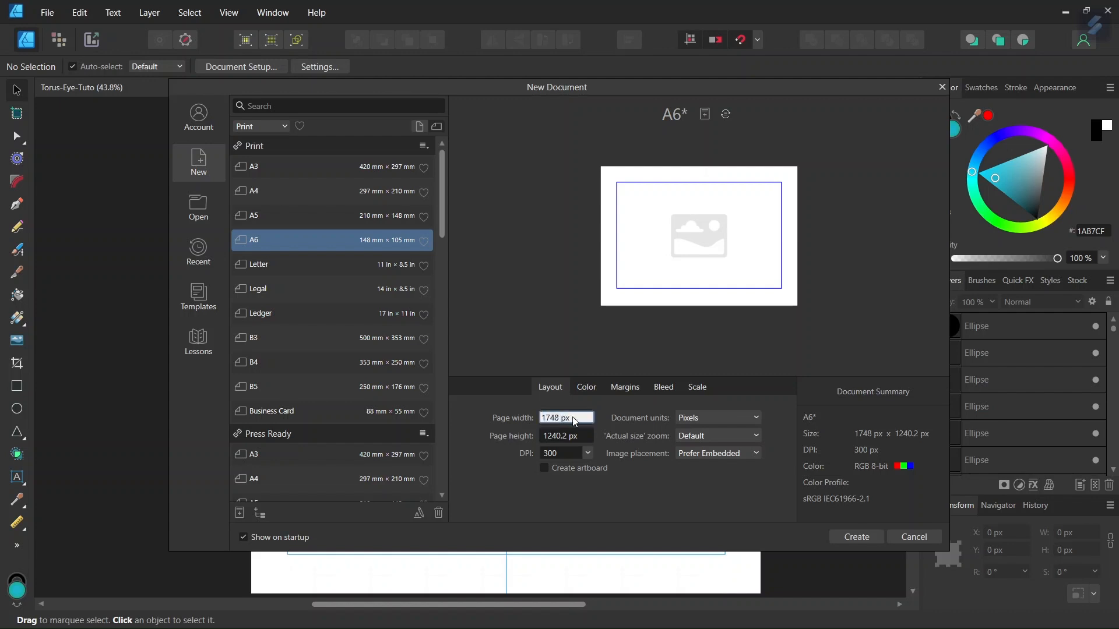
{"action": "type", "text": "2000"}
{"action": "left_click", "coordinate": [567, 438]}
{"action": "type", "text": "200"}
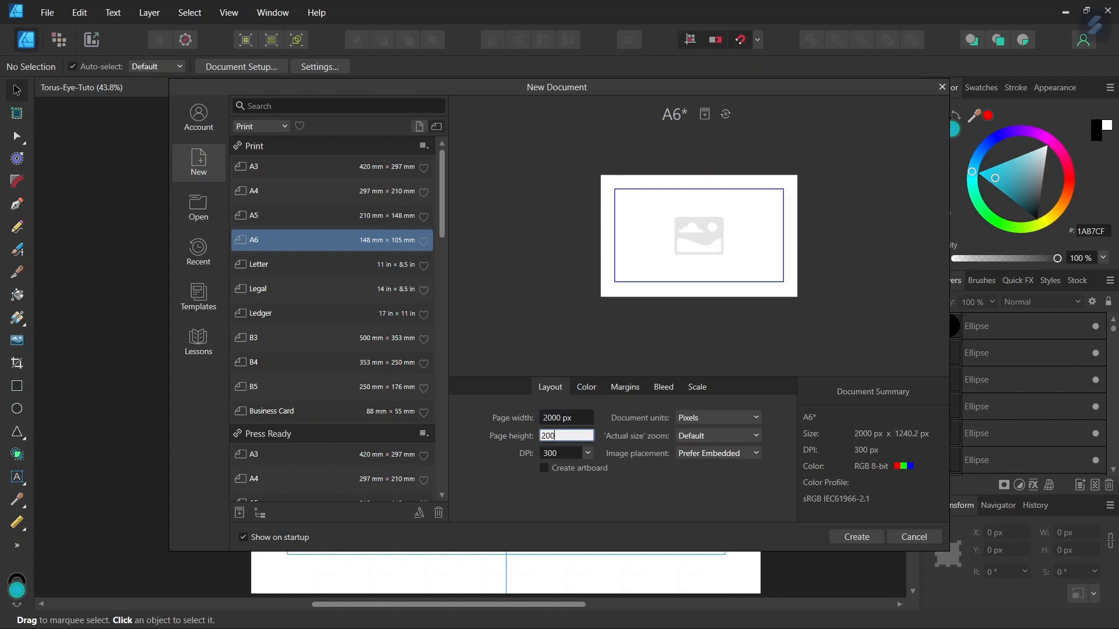
{"action": "left_click", "coordinate": [859, 537]}
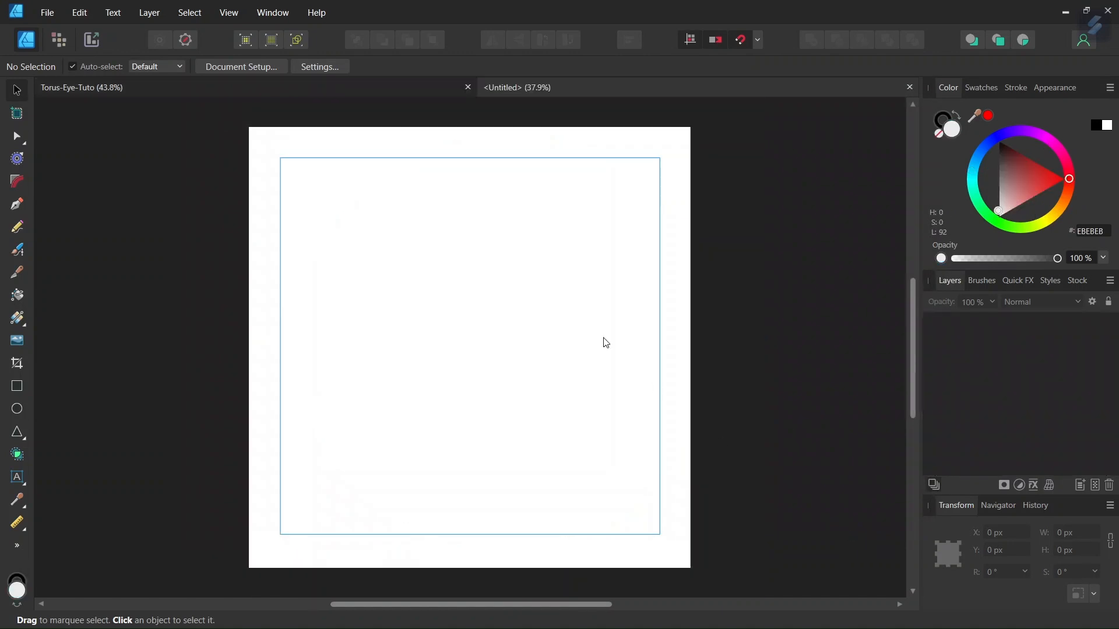
Add one horizontal and one vertical guide at 1000 px so they cross at the page centre.
{"action": "left_click", "coordinate": [228, 12]}
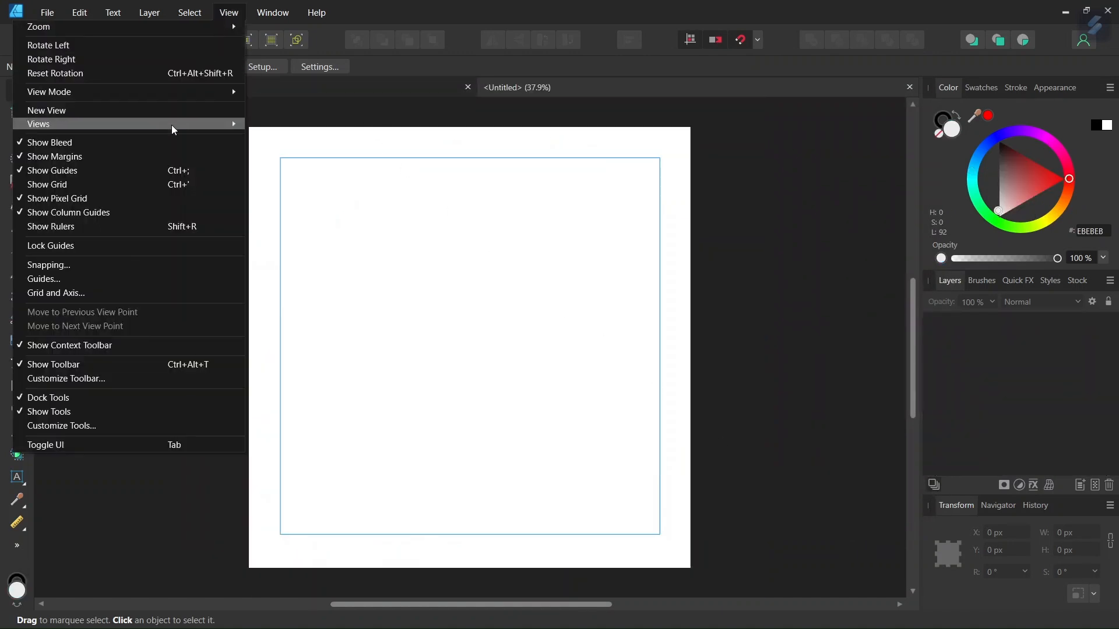
{"action": "left_click", "coordinate": [138, 280]}
{"action": "left_click", "coordinate": [301, 385]}
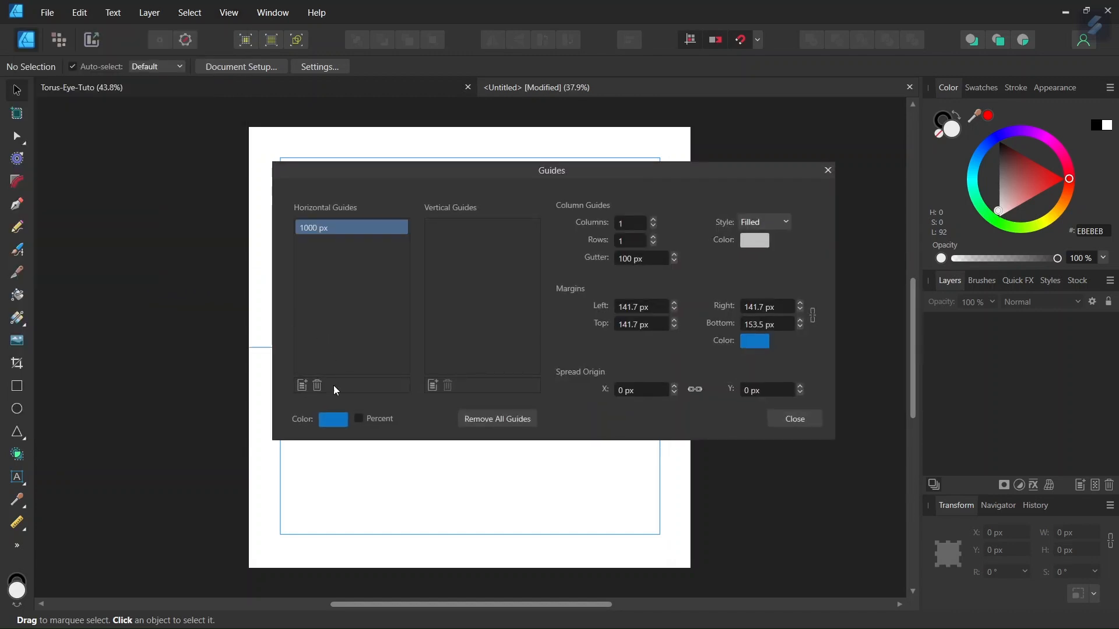
{"action": "left_click", "coordinate": [431, 386]}
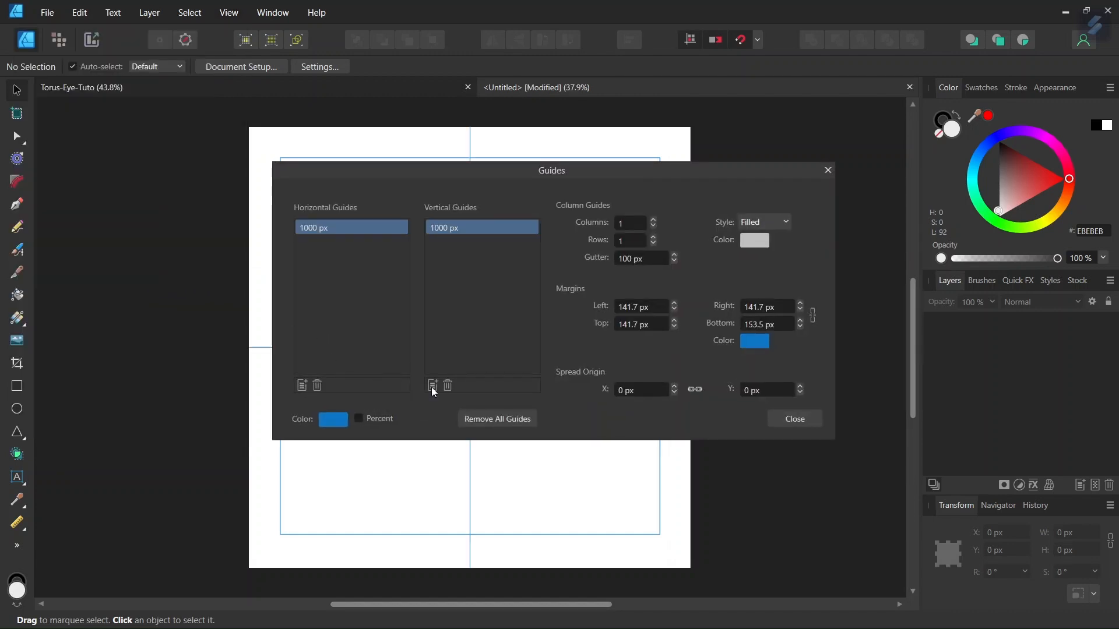
{"action": "left_click", "coordinate": [796, 420]}
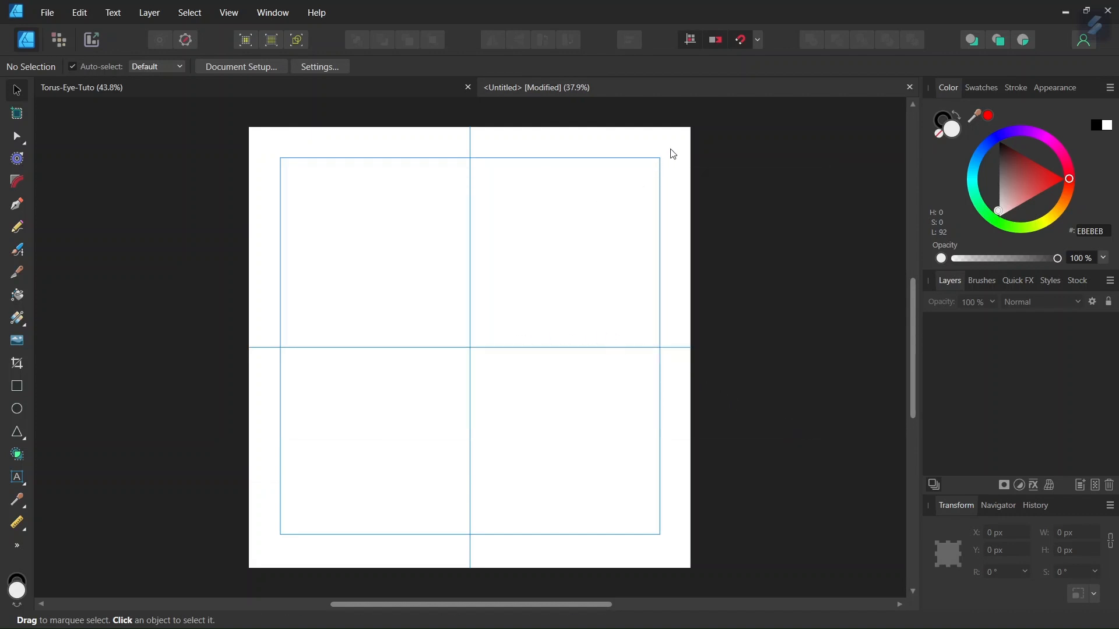
Set up the Ellipse tool with no fill and a 0.1 pt stroke width.
{"action": "left_click", "coordinate": [757, 41]}
{"action": "left_click", "coordinate": [24, 411]}
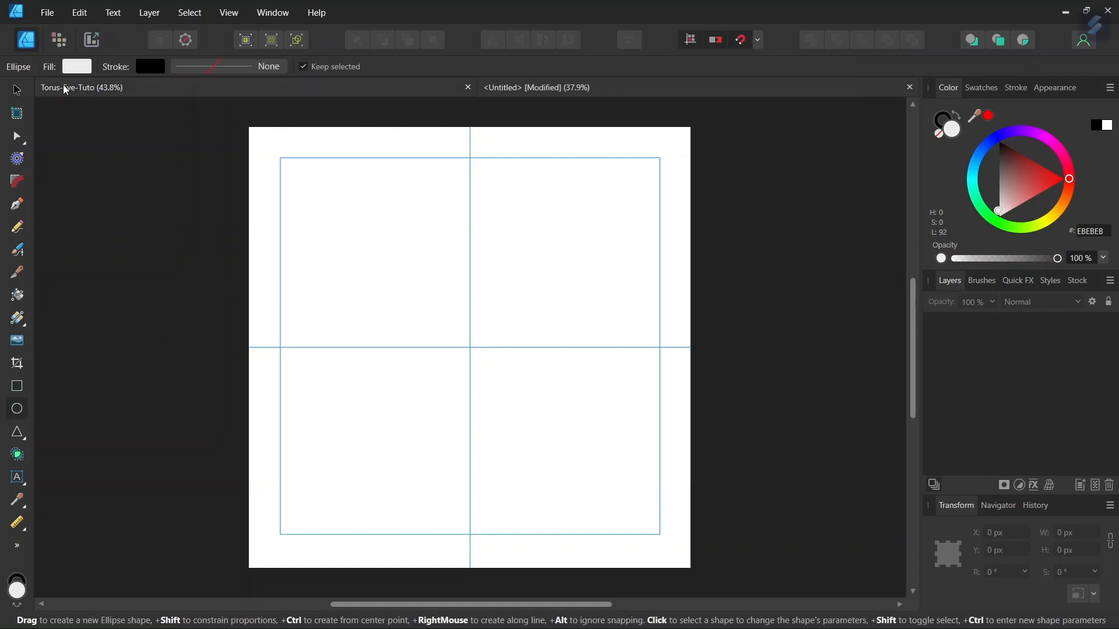
{"action": "left_click", "coordinate": [78, 67]}
{"action": "left_click", "coordinate": [230, 95]}
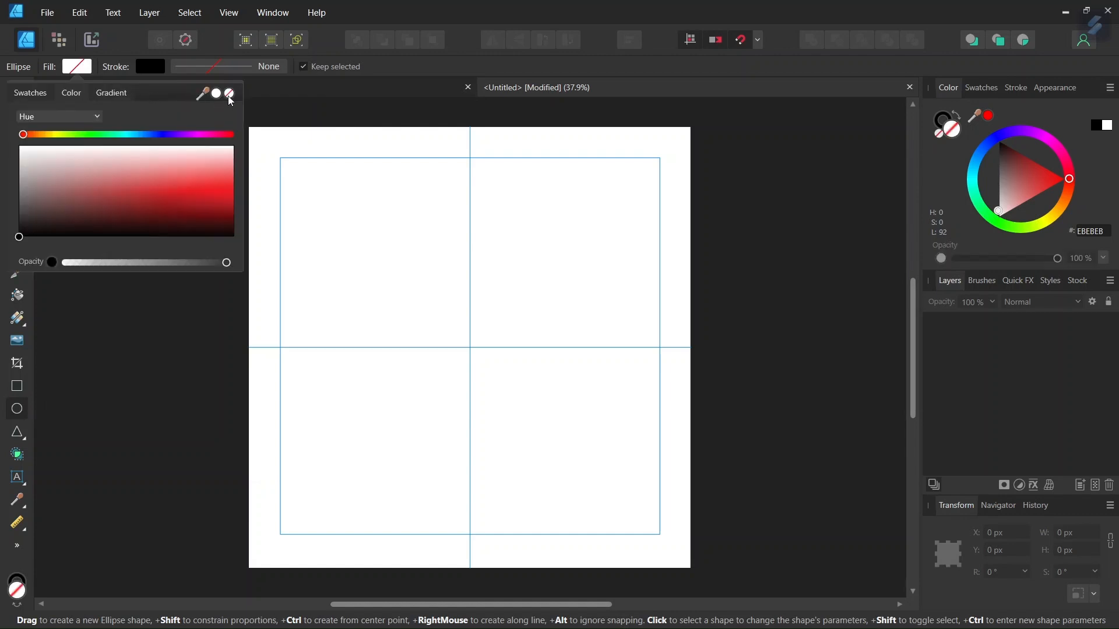
{"action": "left_click", "coordinate": [198, 68]}
{"action": "left_click", "coordinate": [213, 68]}
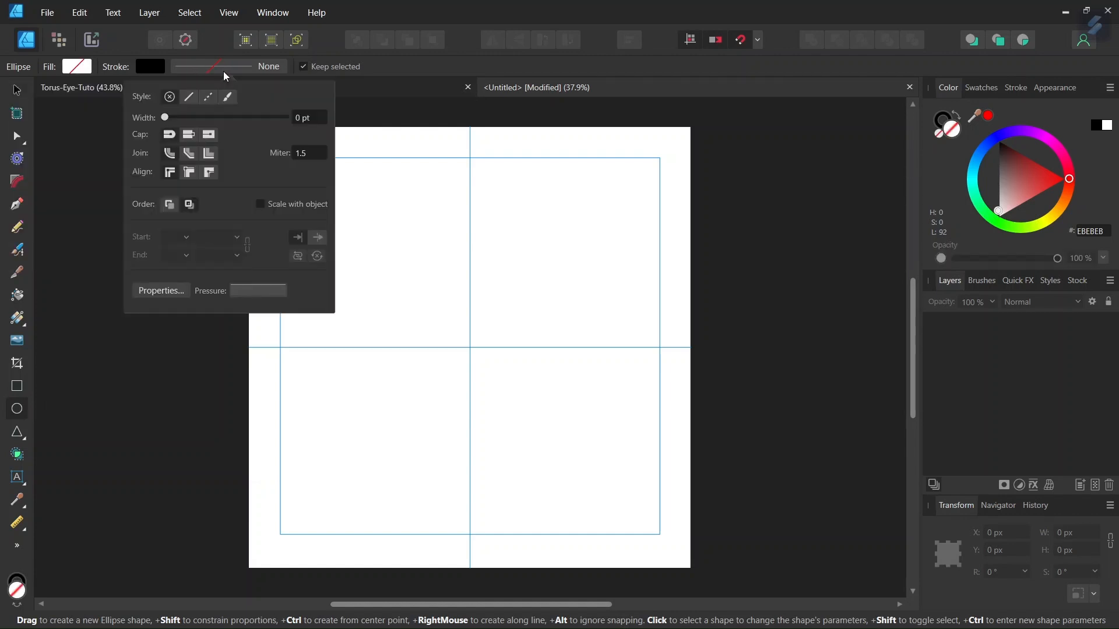
{"action": "left_click", "coordinate": [307, 118]}
{"action": "type", "text": "0.1"}
{"action": "key", "text": "Return"}
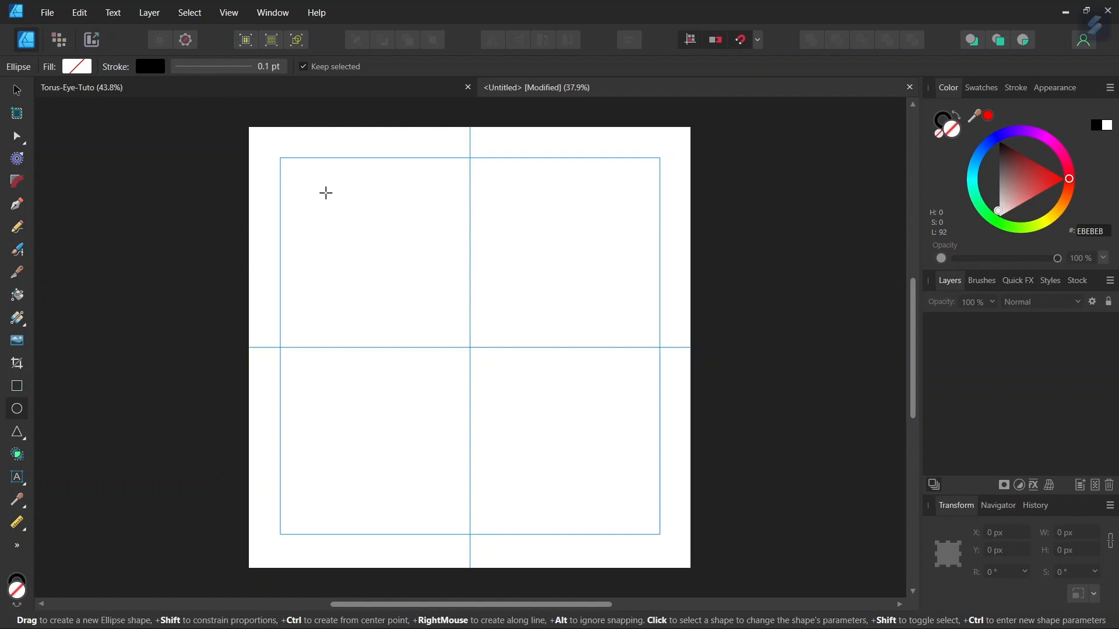
Draw an ellipse in the page's upper-left quarter and set its width and height to 800 px.
{"action": "left_click_drag", "start_coordinate": [321, 193], "coordinate": [459, 299]}
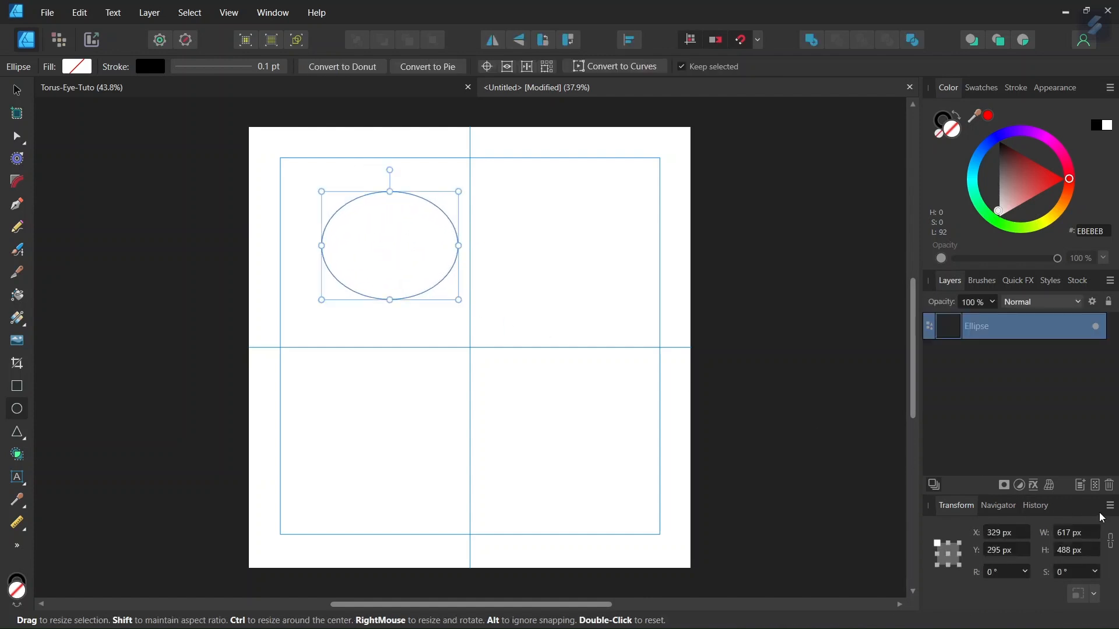
{"action": "left_click", "coordinate": [1066, 532]}
{"action": "type", "text": "800"}
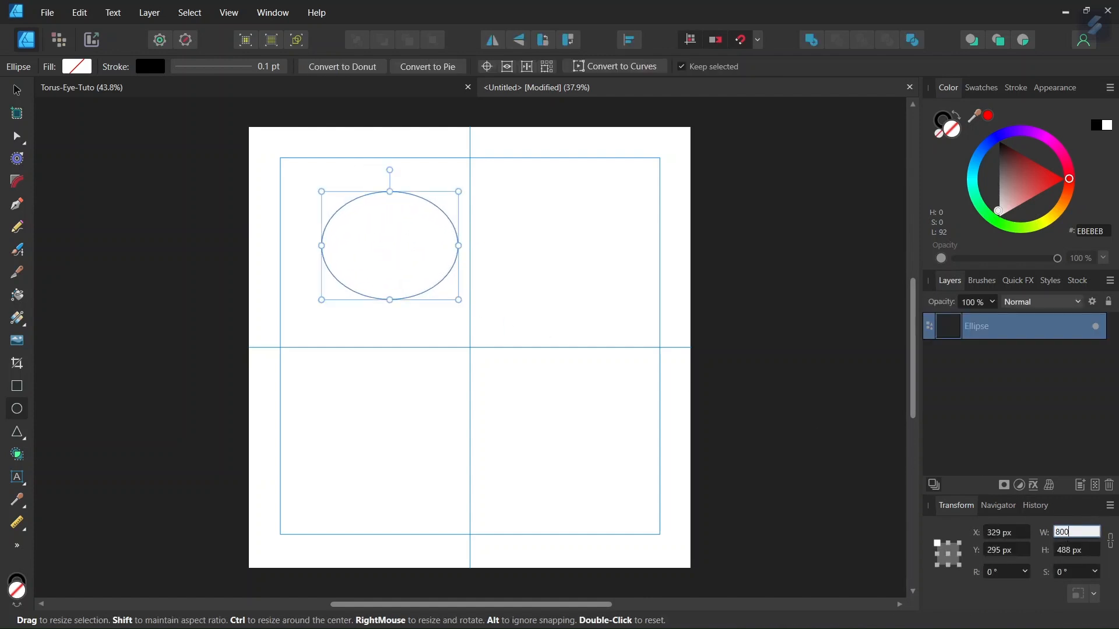
{"action": "left_click", "coordinate": [1081, 550]}
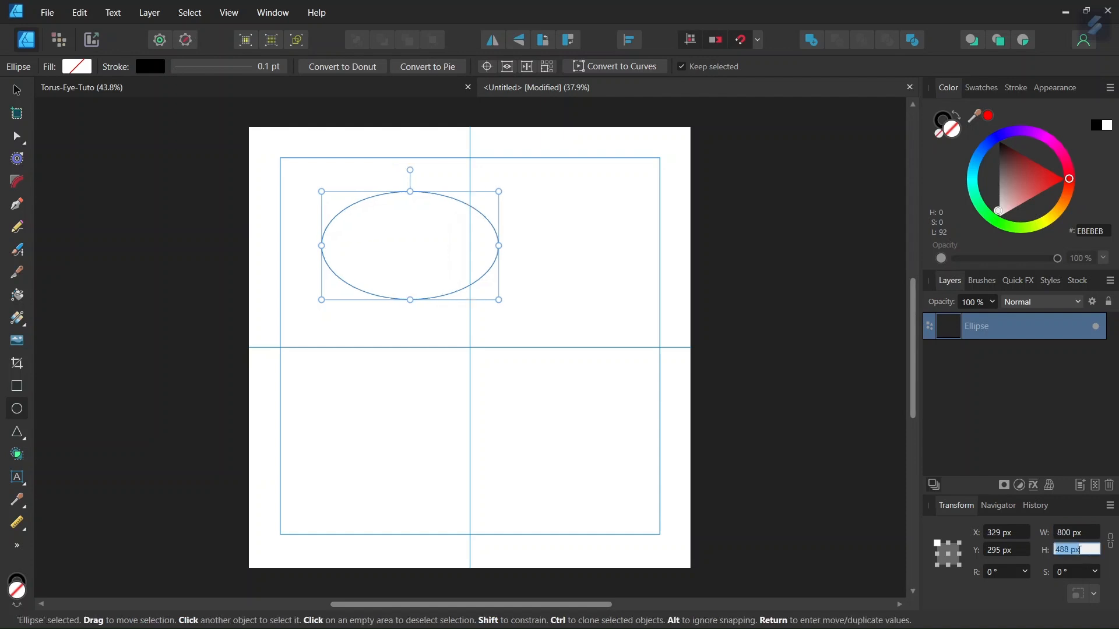
{"action": "type", "text": "800"}
{"action": "key", "text": "Return"}
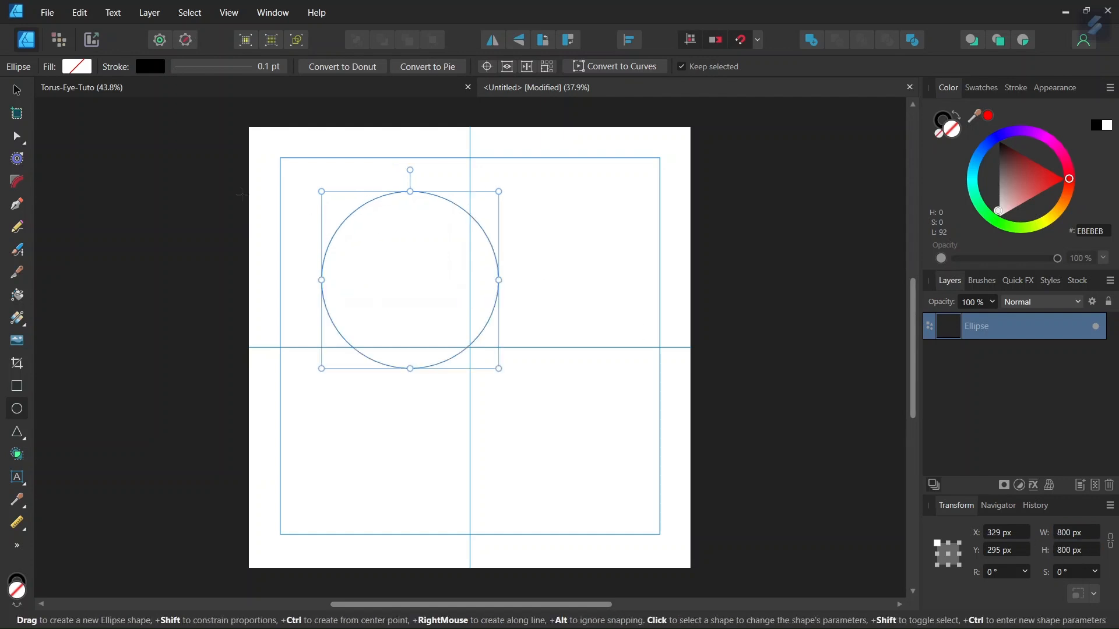
Move the circle so it is centred on the vertical guide with its lowest point at the guides' intersection.
{"action": "key", "text": "v"}
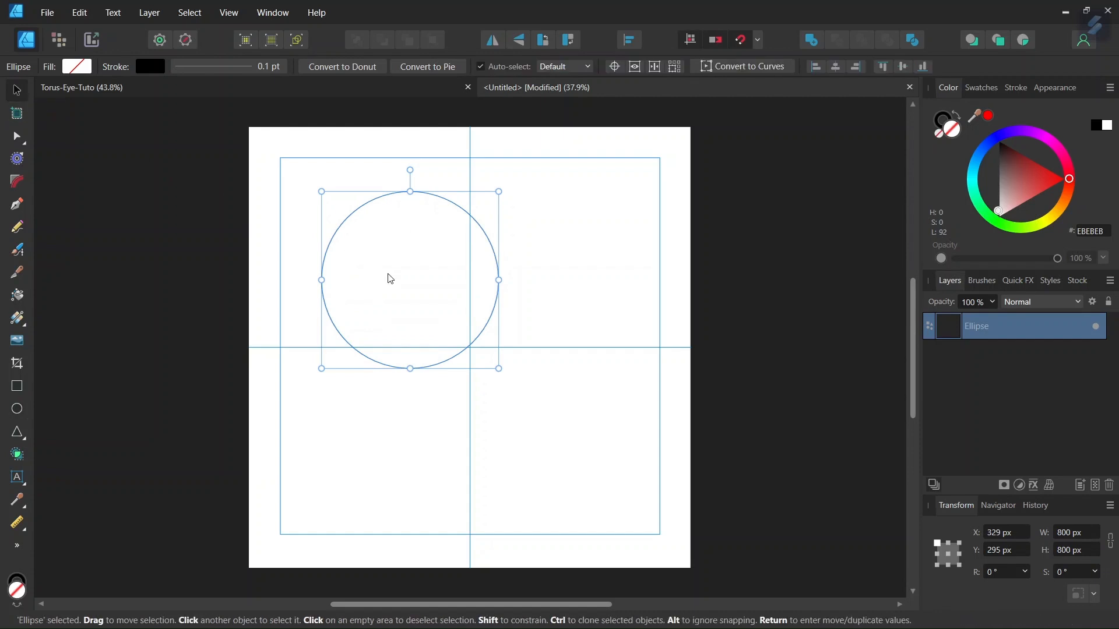
{"action": "left_click_drag", "start_coordinate": [402, 275], "coordinate": [462, 253]}
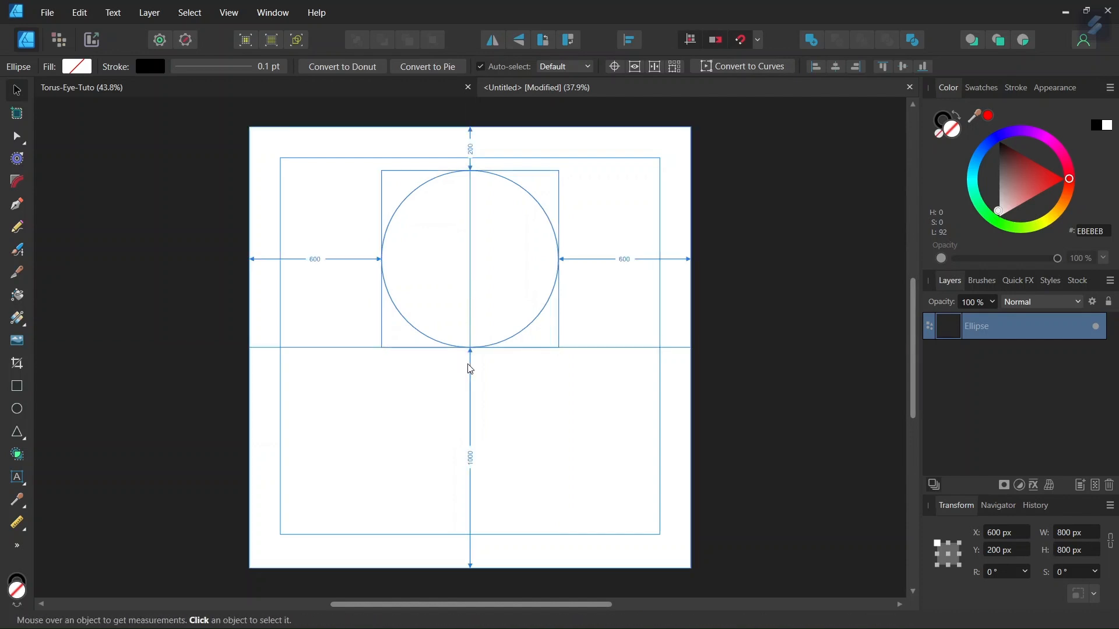
{"action": "scroll", "coordinate": [492, 377], "scroll_direction": "up", "scroll_amount": 1}
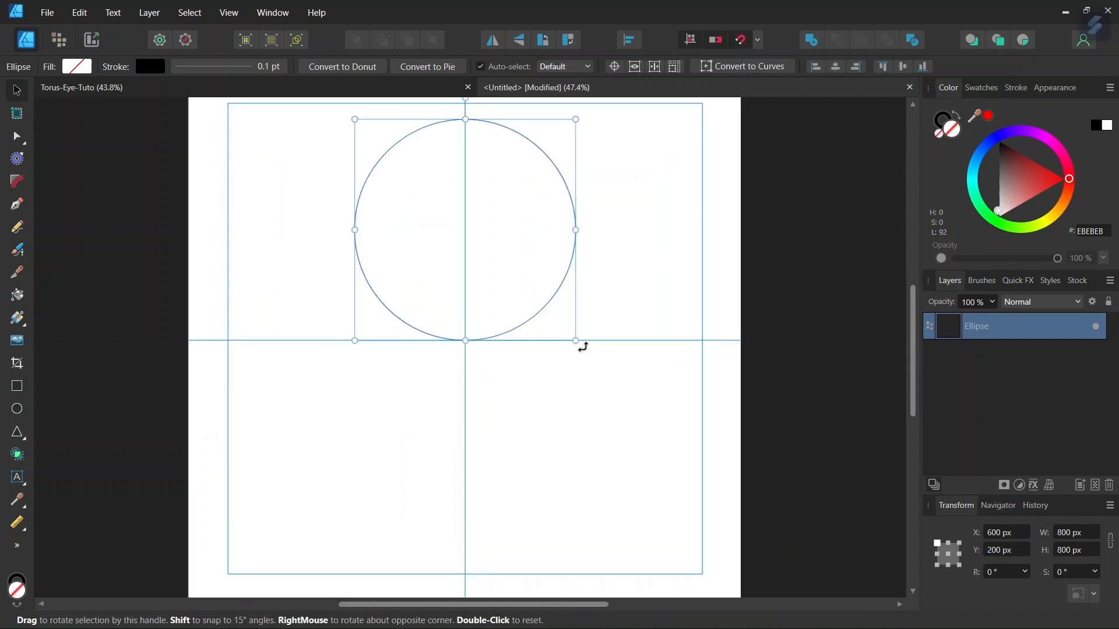
{"action": "key", "text": "ctrl"}
{"action": "scroll", "coordinate": [440, 353], "scroll_direction": "down", "scroll_amount": 1}
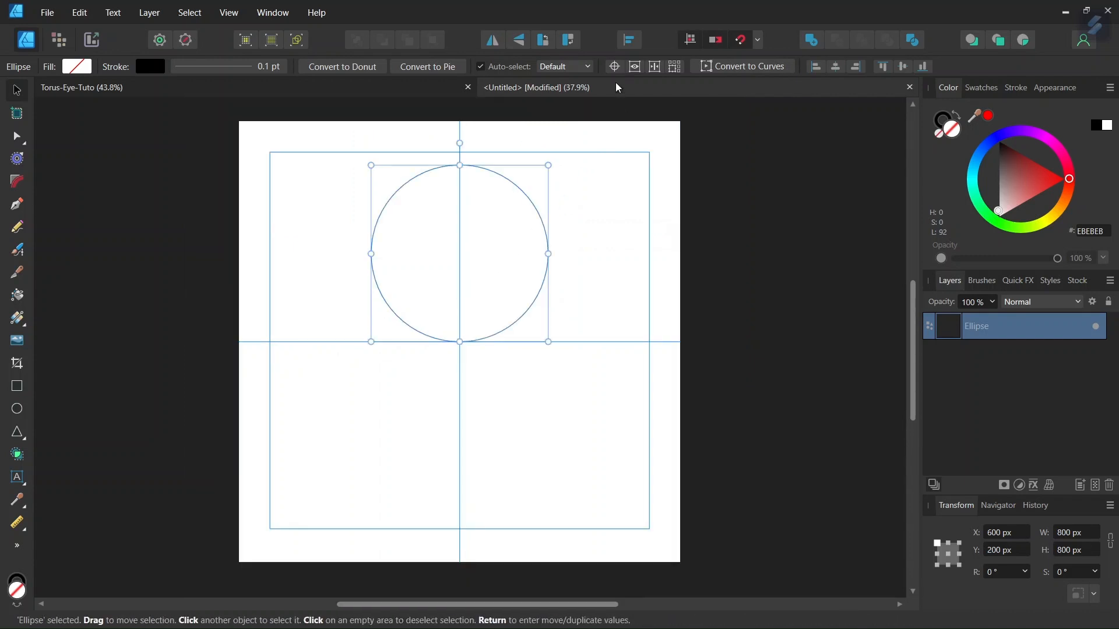
Show the circle's transform origin and move it to the circle's lowest point, where the guides cross.
{"action": "left_click", "coordinate": [614, 68]}
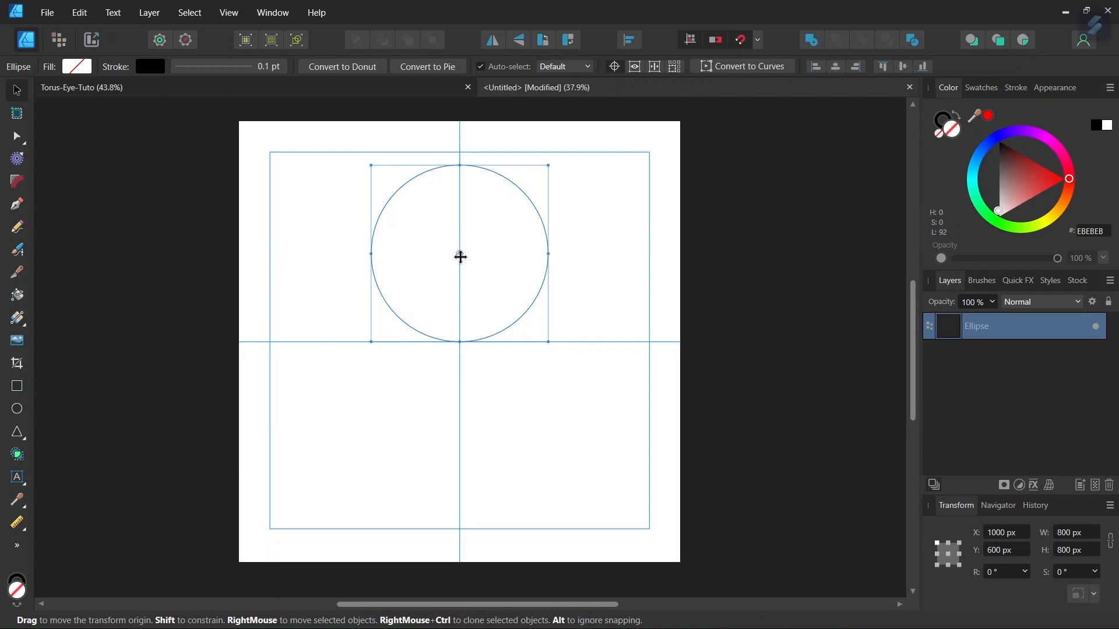
{"action": "left_click_drag", "start_coordinate": [460, 251], "coordinate": [462, 348]}
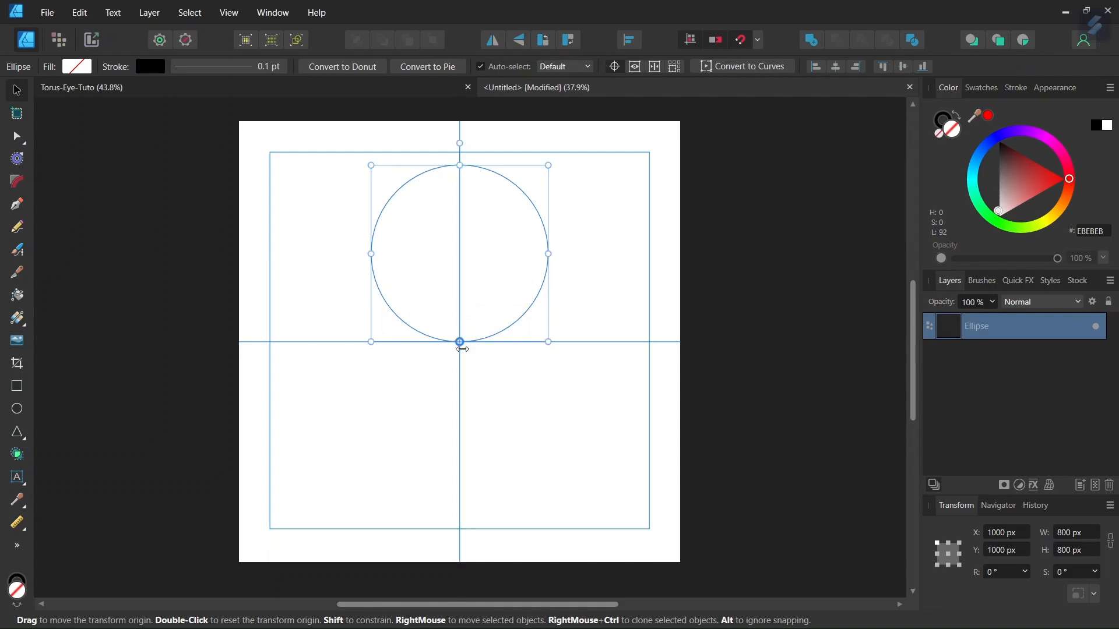
{"action": "scroll", "coordinate": [460, 358], "scroll_direction": "up", "scroll_amount": 2}
{"action": "scroll", "coordinate": [460, 353], "scroll_direction": "down", "scroll_amount": 2}
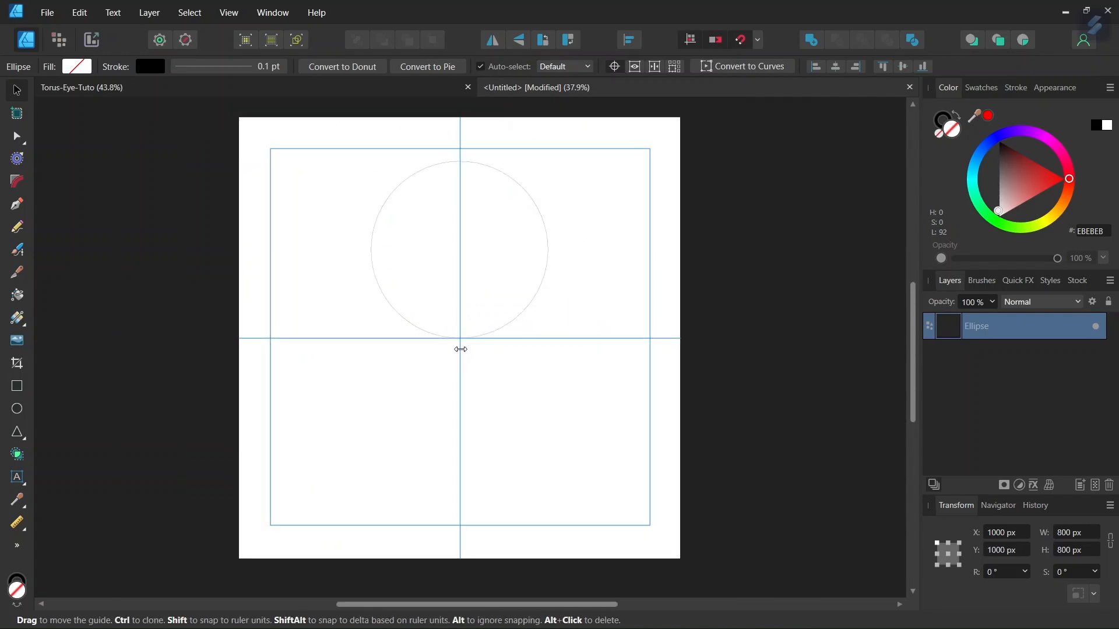
Review the finished eye pattern in Torus-Eye-Tuto and return to the untitled document.
{"action": "left_click", "coordinate": [375, 85]}
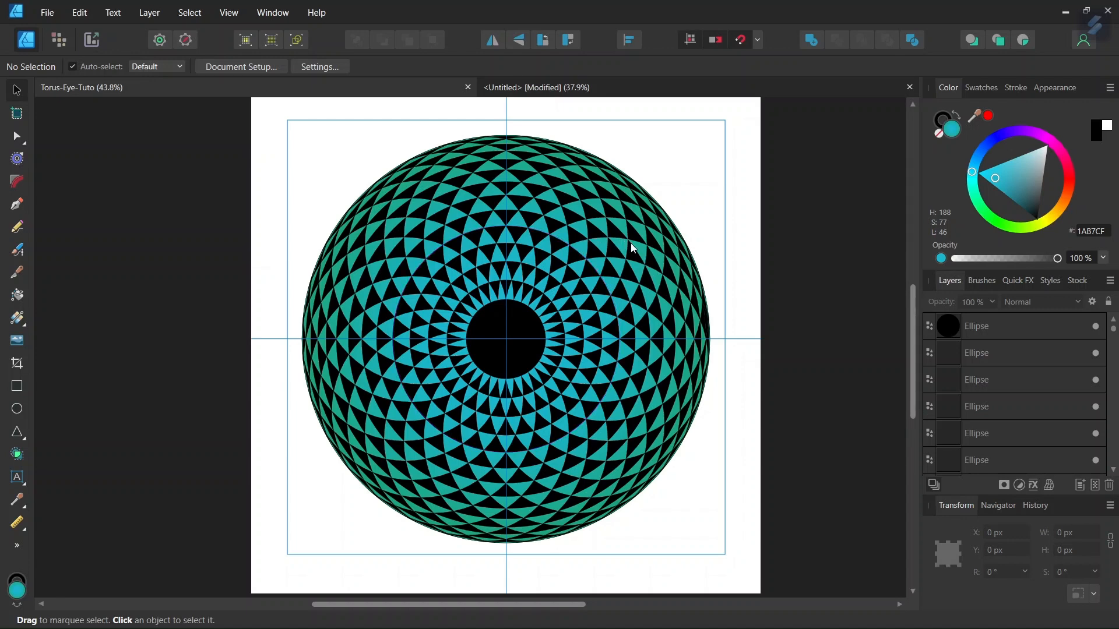
{"action": "left_click", "coordinate": [576, 89]}
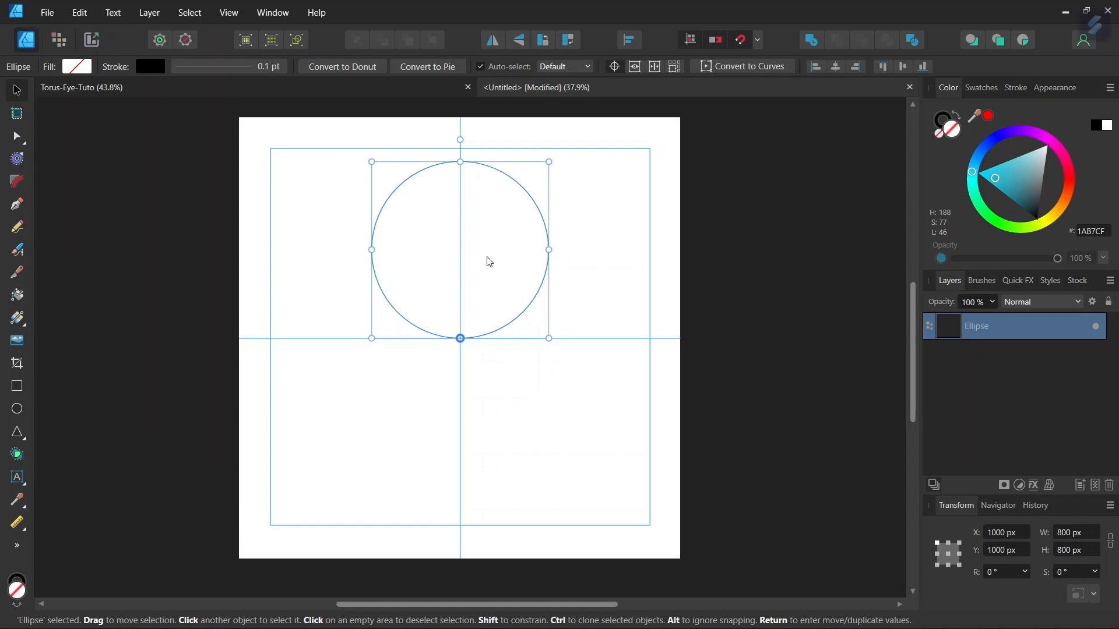
Check 360 ÷ 32 in Calculator, and set a rotation of 11.25° for the circle in Move / Duplicate.
{"action": "key", "text": "Return"}
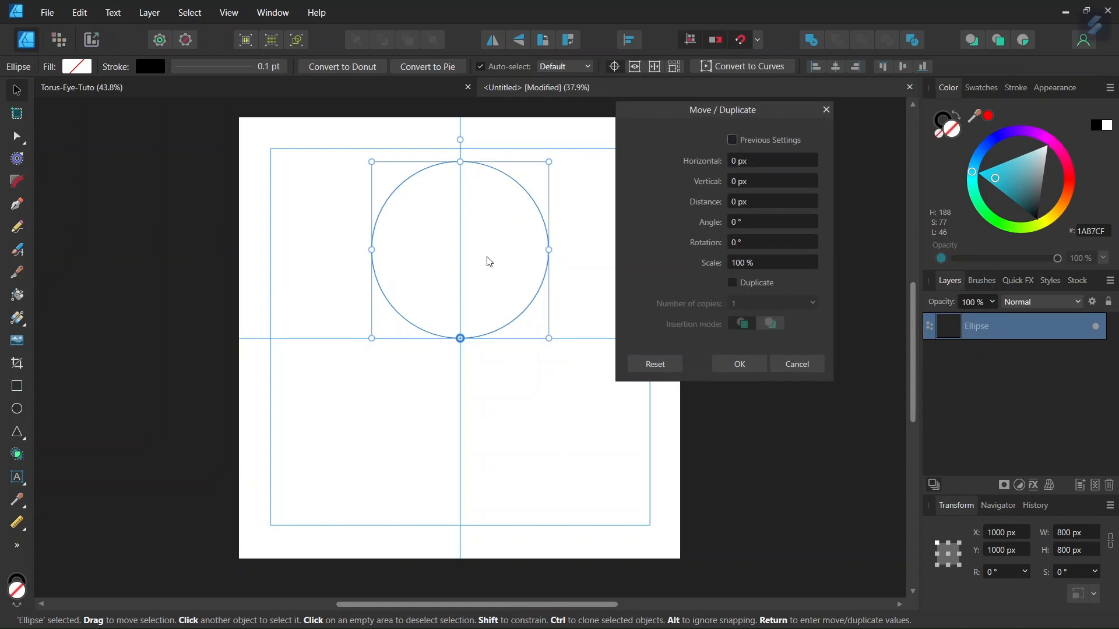
{"action": "key", "text": "alt+Tab"}
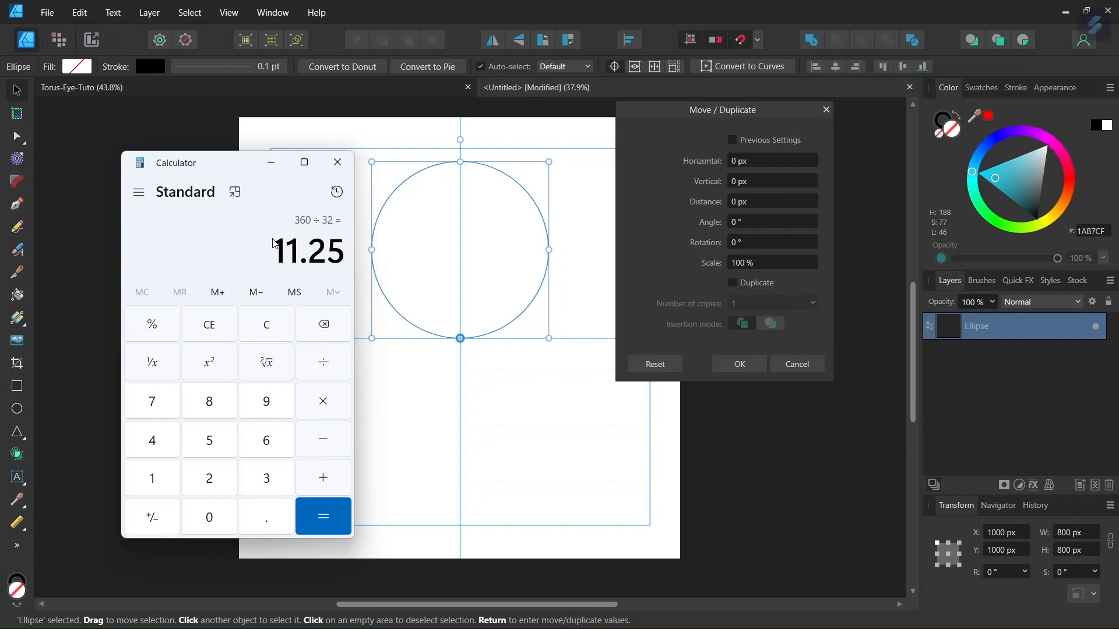
{"action": "left_click", "coordinate": [337, 162]}
{"action": "scroll", "coordinate": [521, 208], "scroll_direction": "up", "scroll_amount": 1}
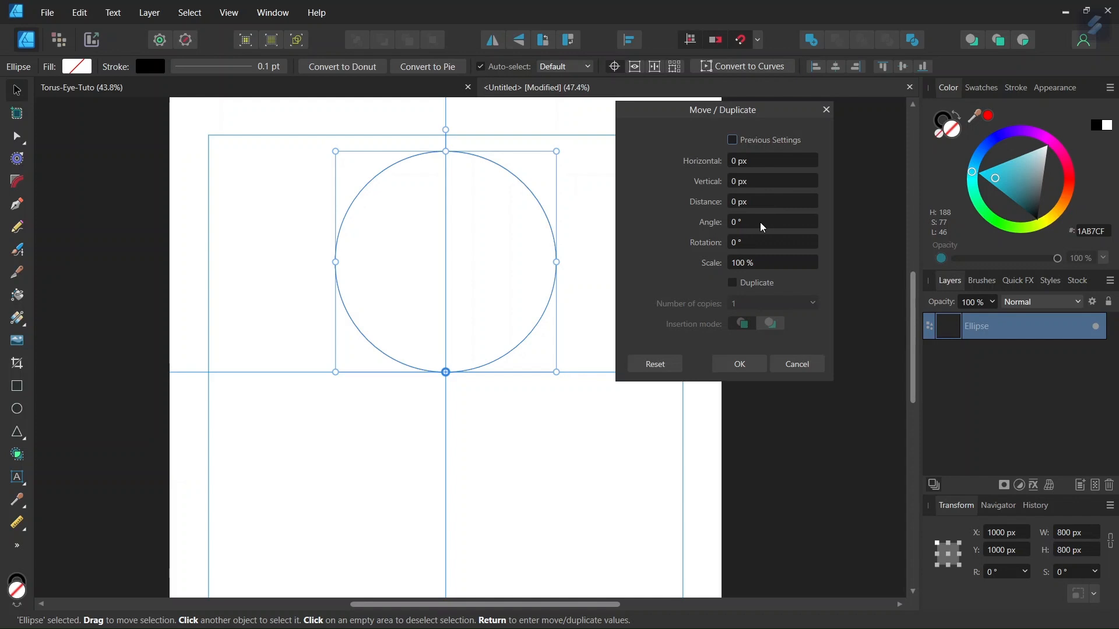
{"action": "left_click", "coordinate": [742, 243]}
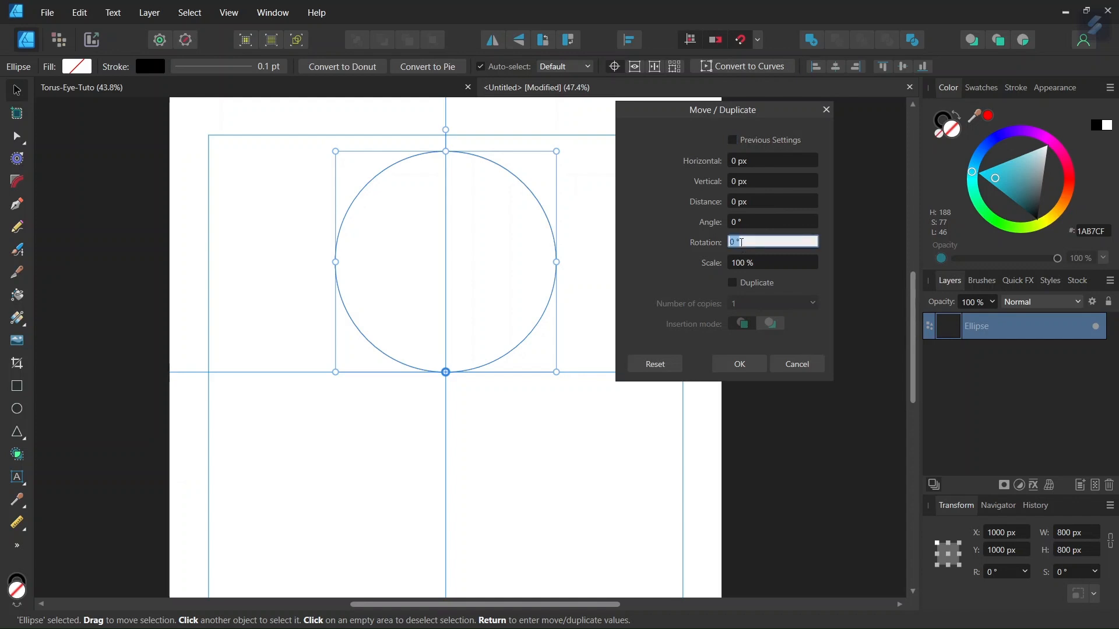
{"action": "type", "text": "11.25"}
{"action": "key", "text": "Return"}
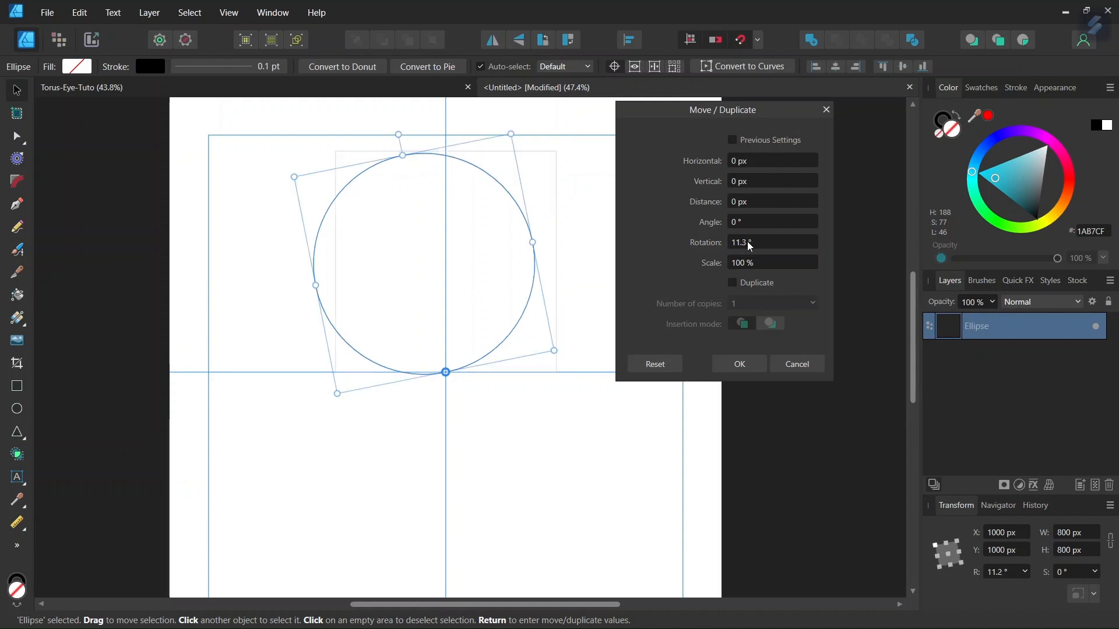
Enable duplication in Move / Duplicate and create 31 copies of the circle rotated around the guides' intersection.
{"action": "left_click", "coordinate": [733, 282]}
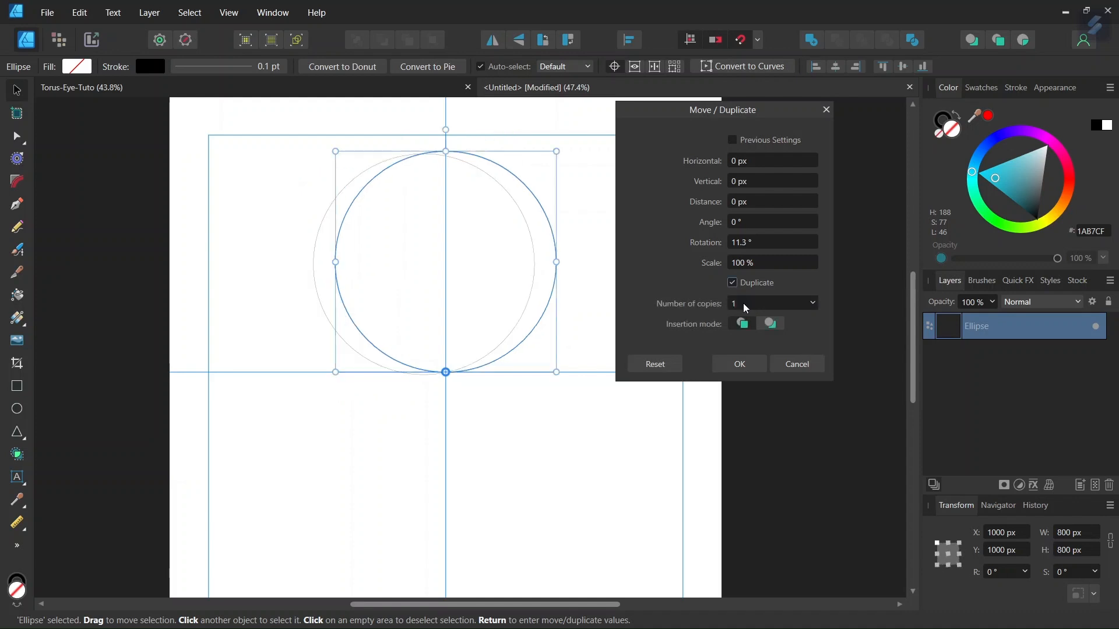
{"action": "left_click", "coordinate": [745, 305]}
{"action": "type", "text": "31"}
{"action": "key", "text": "Return"}
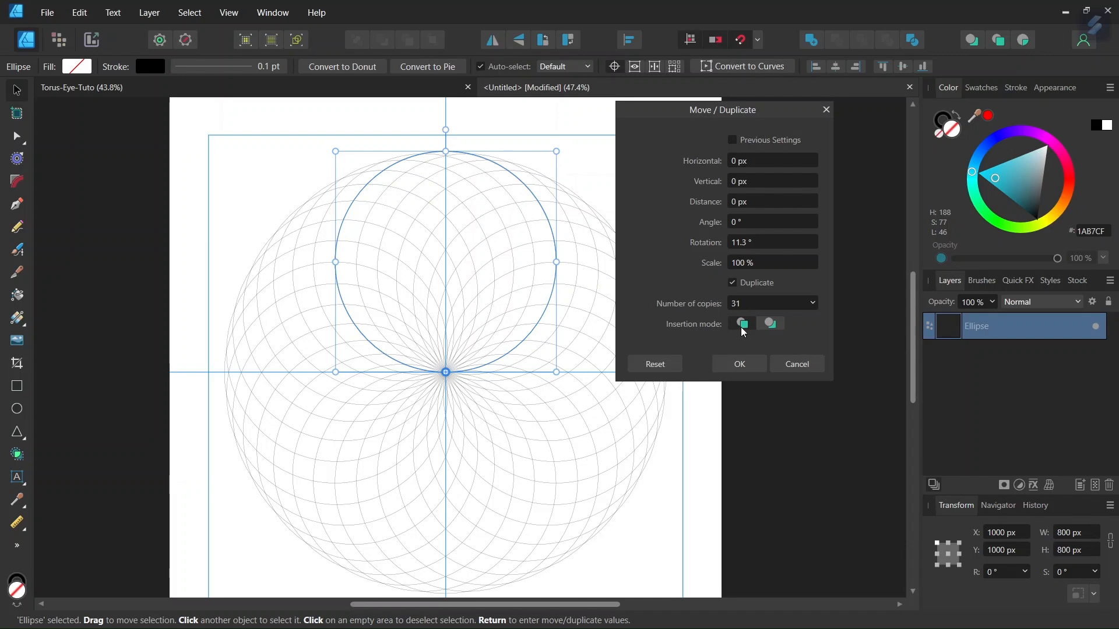
{"action": "left_click", "coordinate": [742, 370]}
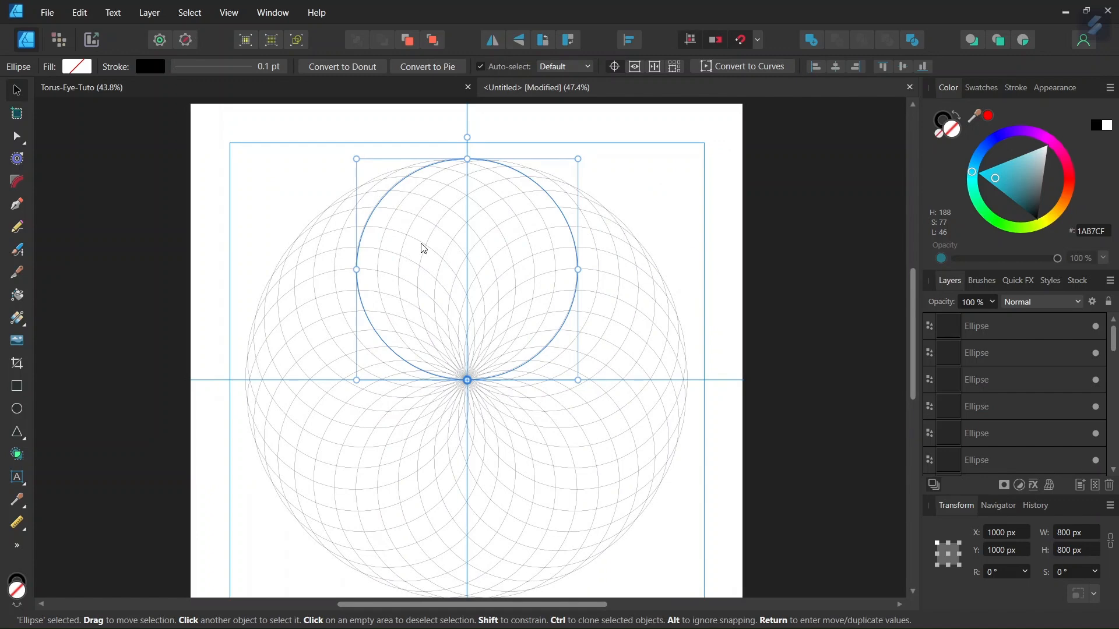
Consult the finished pattern in Torus-Eye-Tuto and draw a circle about 306 px wide in the untitled document, centred on the guides' intersection.
{"action": "left_click", "coordinate": [313, 89]}
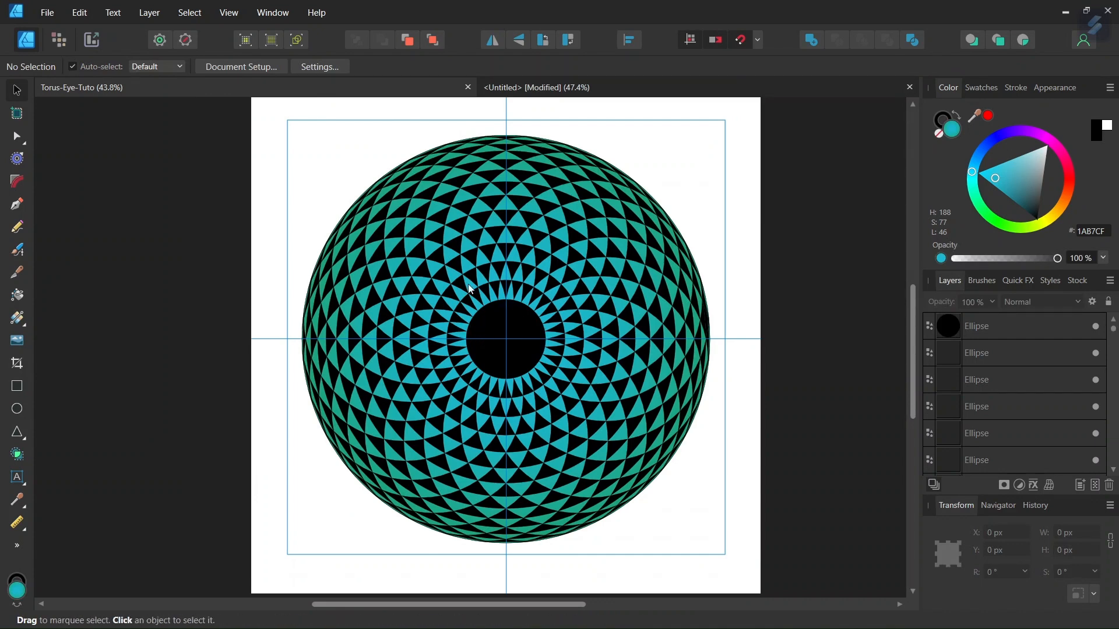
{"action": "left_click", "coordinate": [518, 88]}
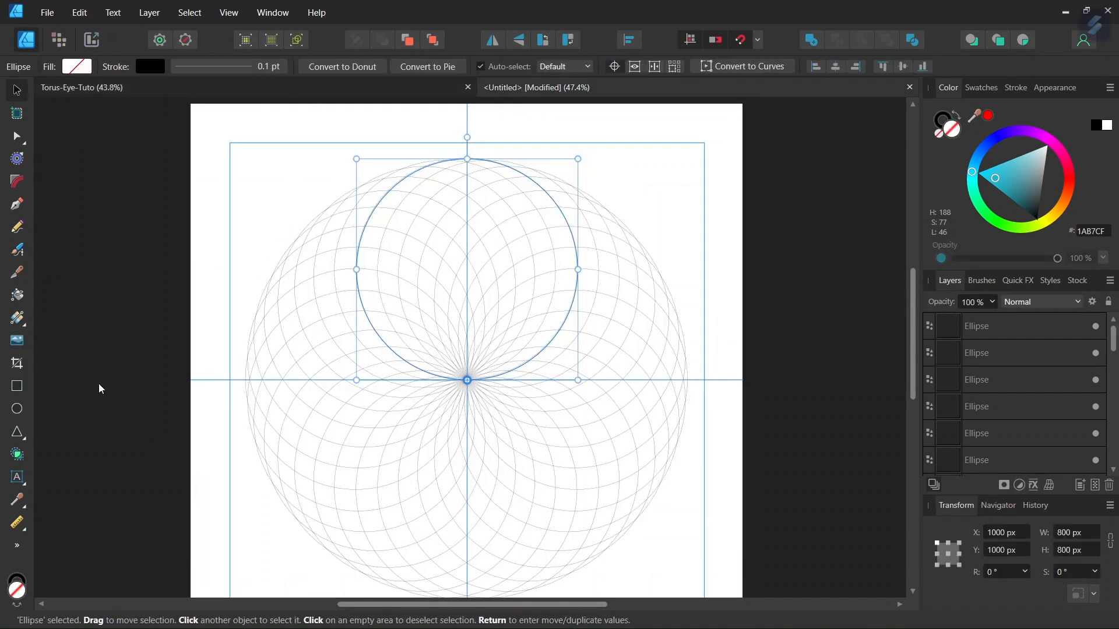
{"action": "left_click", "coordinate": [18, 412]}
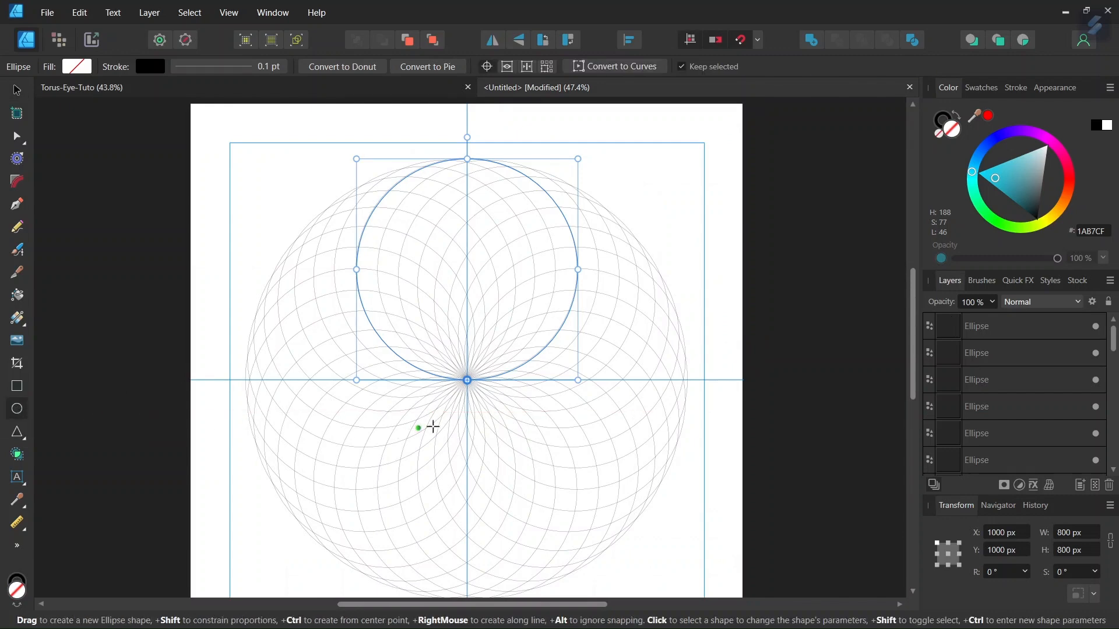
{"action": "scroll", "coordinate": [466, 380], "scroll_direction": "up", "scroll_amount": 2}
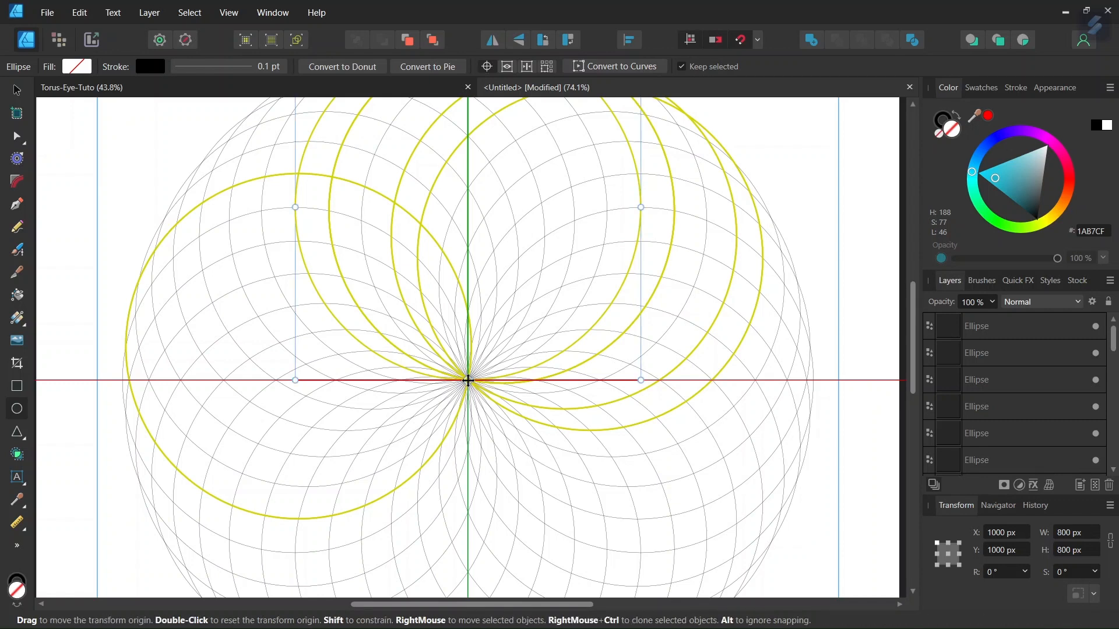
{"action": "key", "text": "ctrl+shift"}
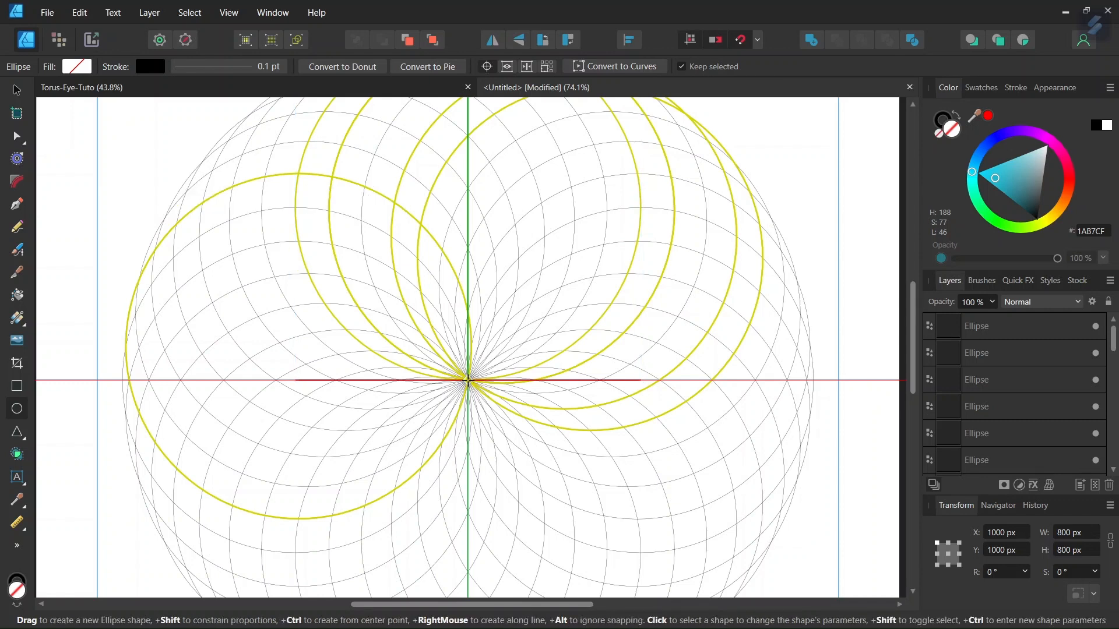
{"action": "left_click_drag", "start_coordinate": [467, 380], "coordinate": [424, 435]}
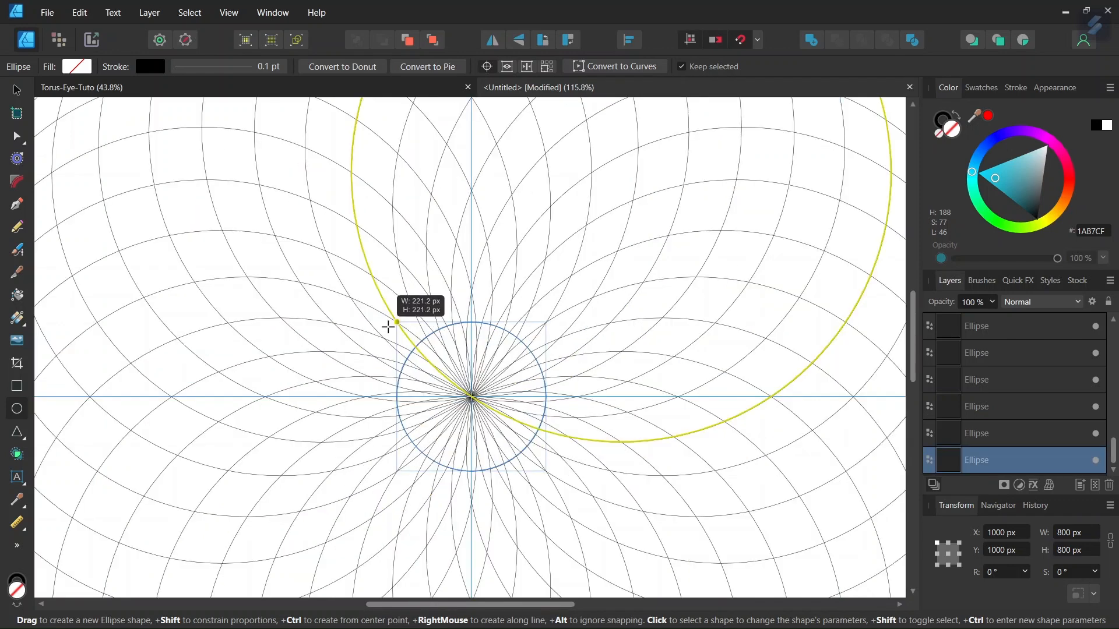
{"action": "mouse_move", "coordinate": [388, 327]}
{"action": "left_mouse_down"}
{"action": "mouse_move", "coordinate": [365, 299]}
{"action": "mouse_move", "coordinate": [375, 313]}
{"action": "left_mouse_up"}
{"action": "scroll", "coordinate": [449, 324], "scroll_direction": "up", "scroll_amount": 3}
{"action": "scroll", "coordinate": [491, 314], "scroll_direction": "up", "scroll_amount": 1}
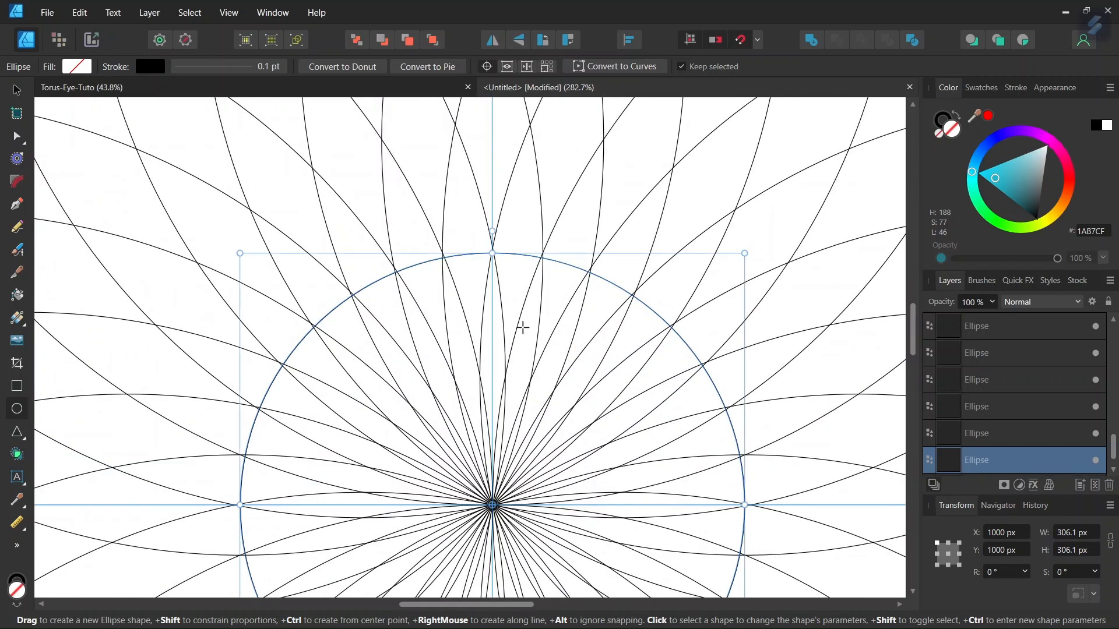
Enlarge the small centre circle around its centre to about 313 px so it passes through the nearby line crossings.
{"action": "left_click", "coordinate": [16, 90]}
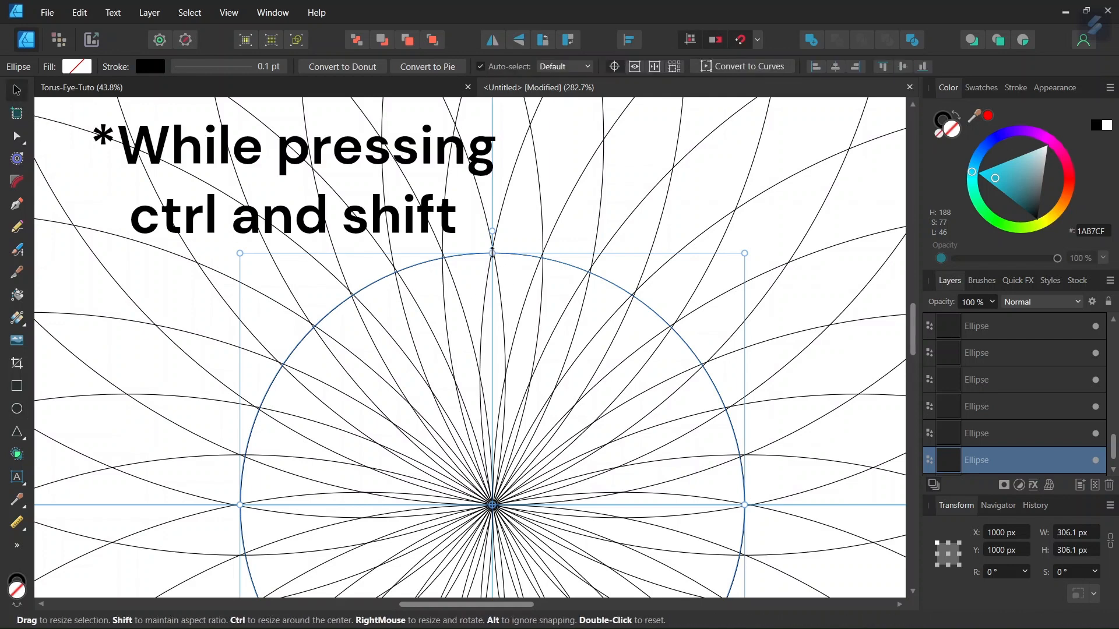
{"action": "left_click_drag", "start_coordinate": [492, 250], "coordinate": [493, 245]}
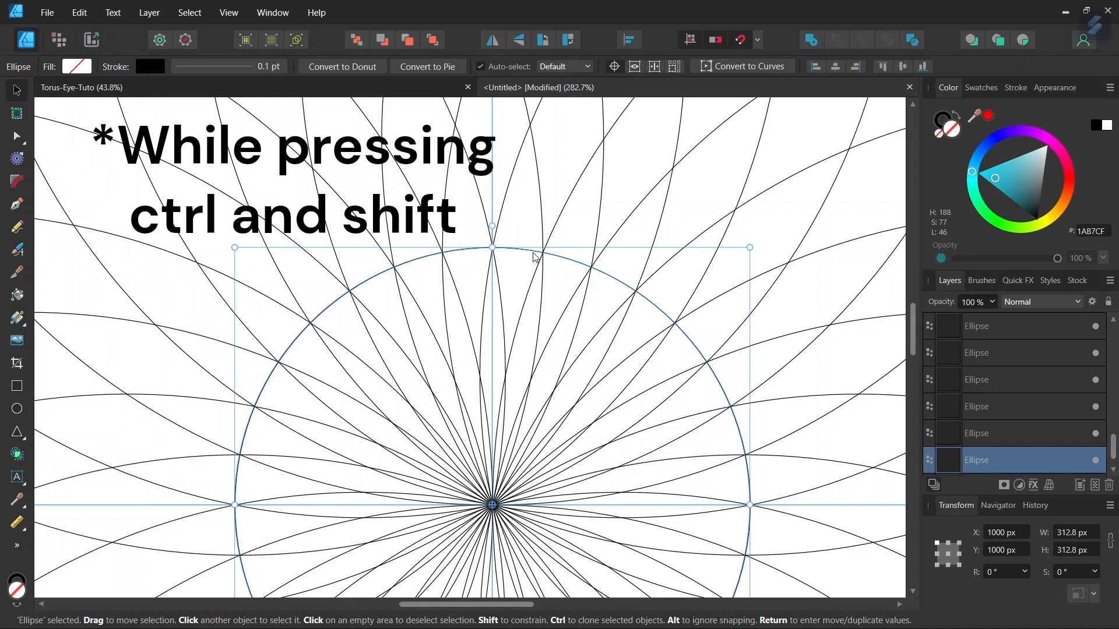
{"action": "scroll", "coordinate": [546, 261], "scroll_direction": "up", "scroll_amount": 1}
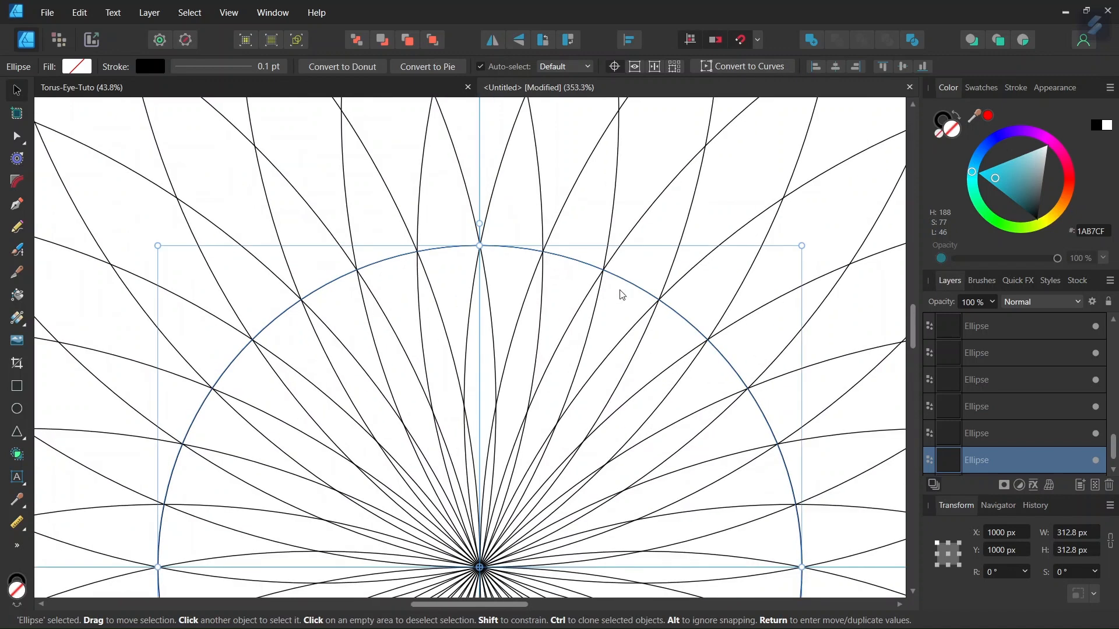
{"action": "scroll", "coordinate": [545, 354], "scroll_direction": "down", "scroll_amount": 5}
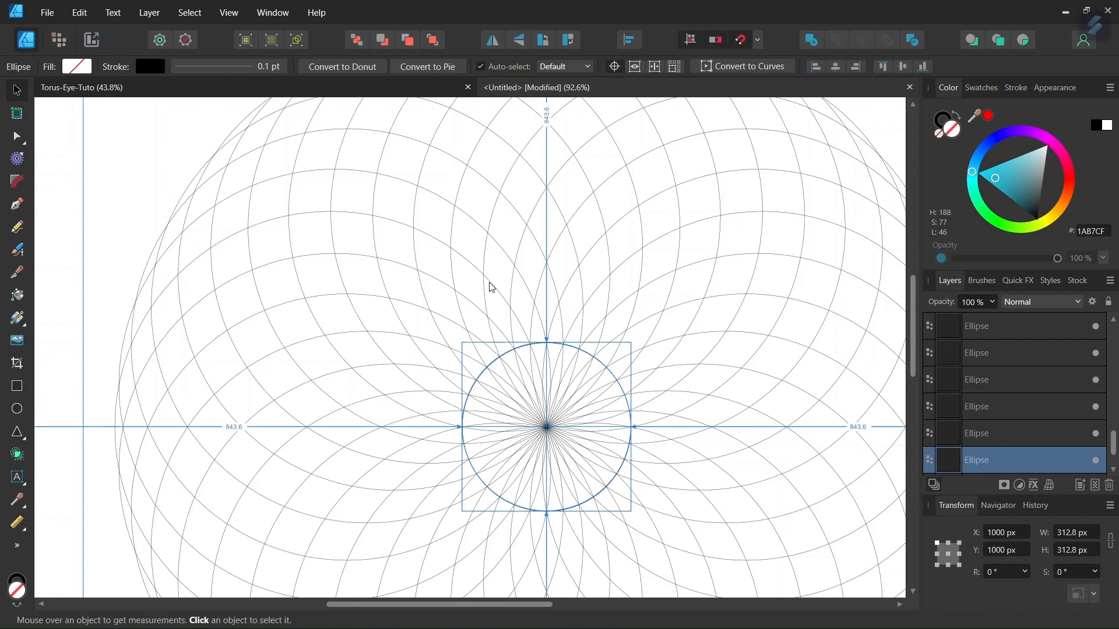
Duplicate the centre circle and enlarge the copy around its centre to about 465 px, meeting the next ring of line crossings.
{"action": "scroll", "coordinate": [577, 360], "scroll_direction": "up", "scroll_amount": 2}
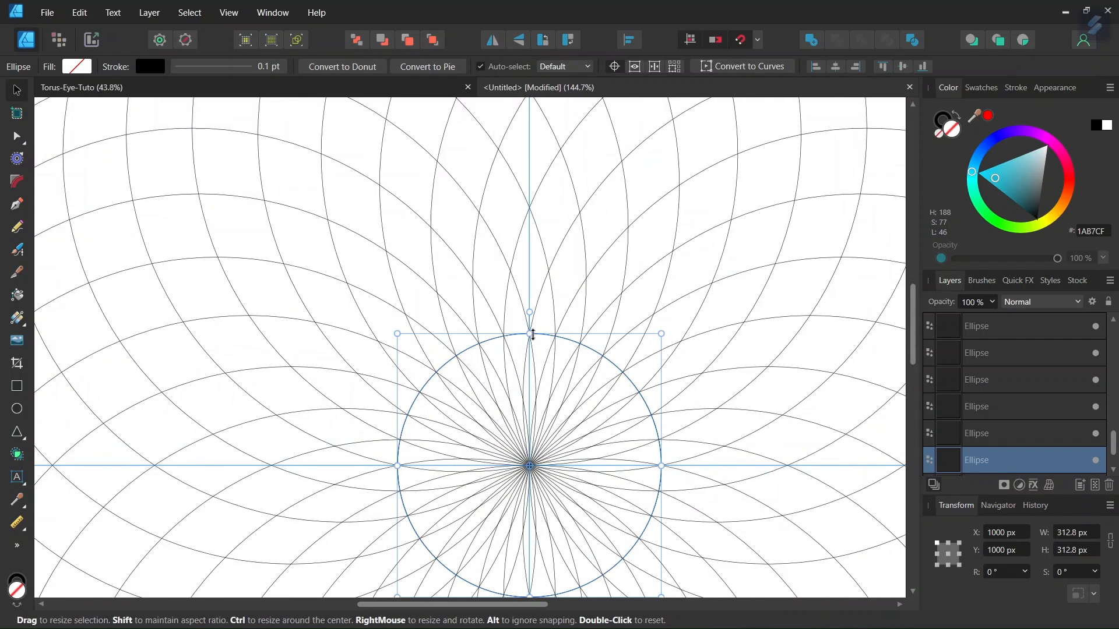
{"action": "left_click_drag", "start_coordinate": [530, 332], "coordinate": [529, 271]}
{"action": "scroll", "coordinate": [528, 271], "scroll_direction": "up", "scroll_amount": 5}
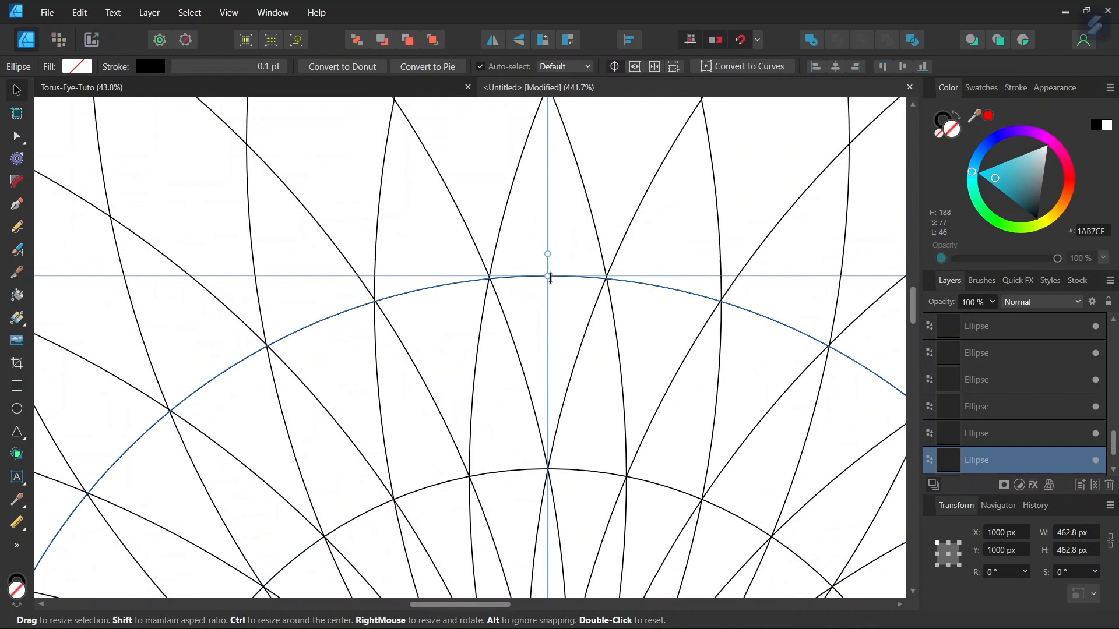
{"action": "left_click_drag", "start_coordinate": [550, 275], "coordinate": [548, 274]}
{"action": "scroll", "coordinate": [618, 286], "scroll_direction": "down", "scroll_amount": 5}
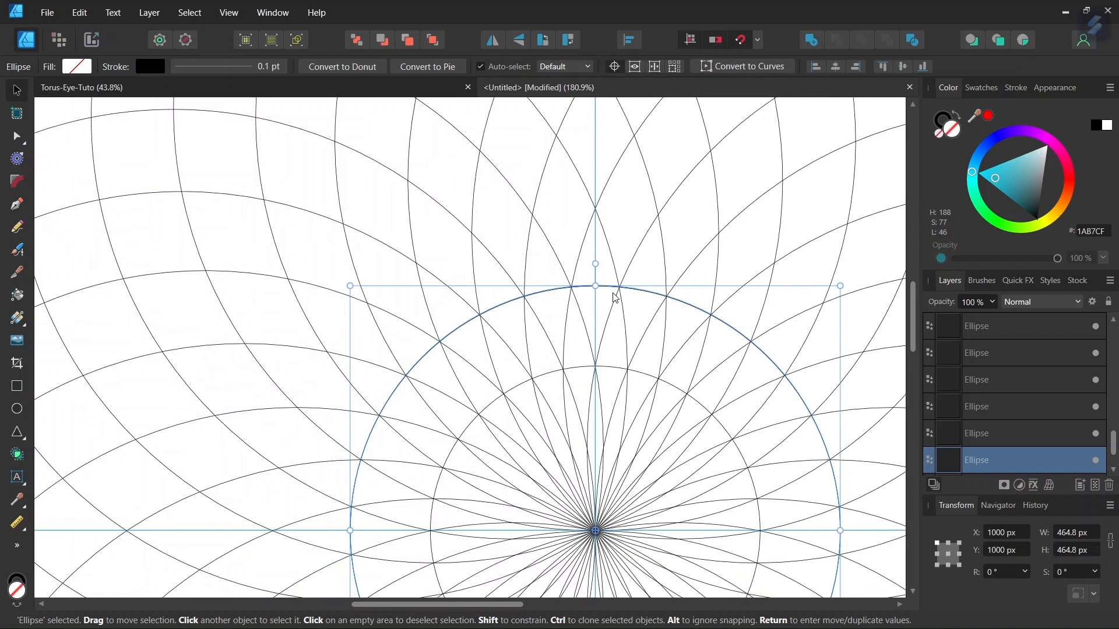
Duplicate the outermost concentric circle and fit the copy to the next line crossing on the vertical guide, about 612 px wide.
{"action": "key", "text": "ctrl+j"}
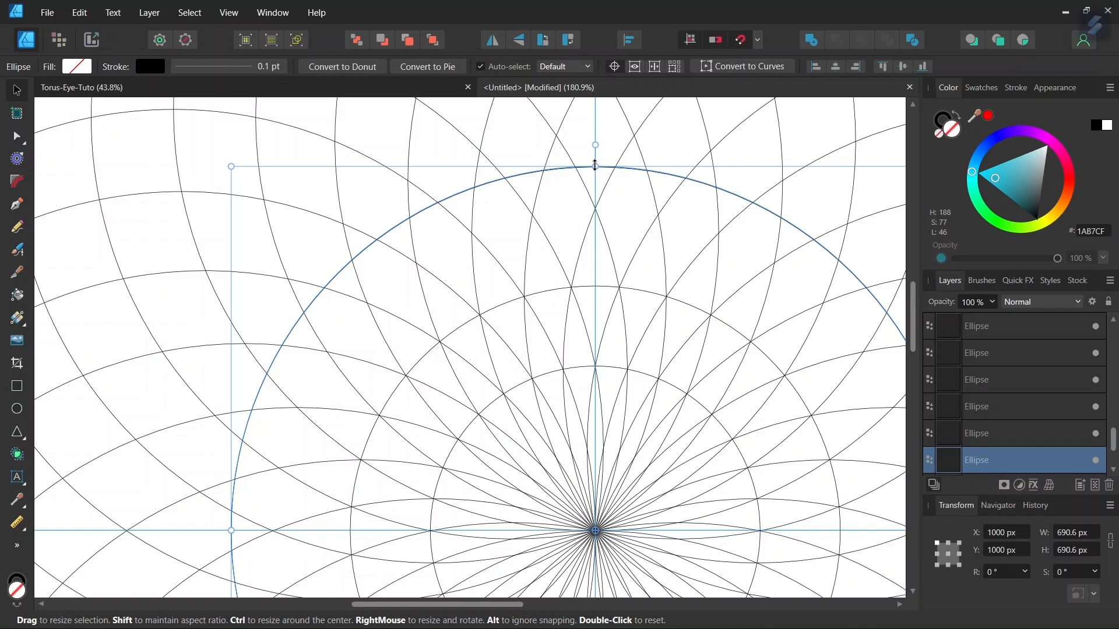
{"action": "left_click_drag", "start_coordinate": [595, 165], "coordinate": [599, 209]}
{"action": "scroll", "coordinate": [600, 209], "scroll_direction": "up", "scroll_amount": 8}
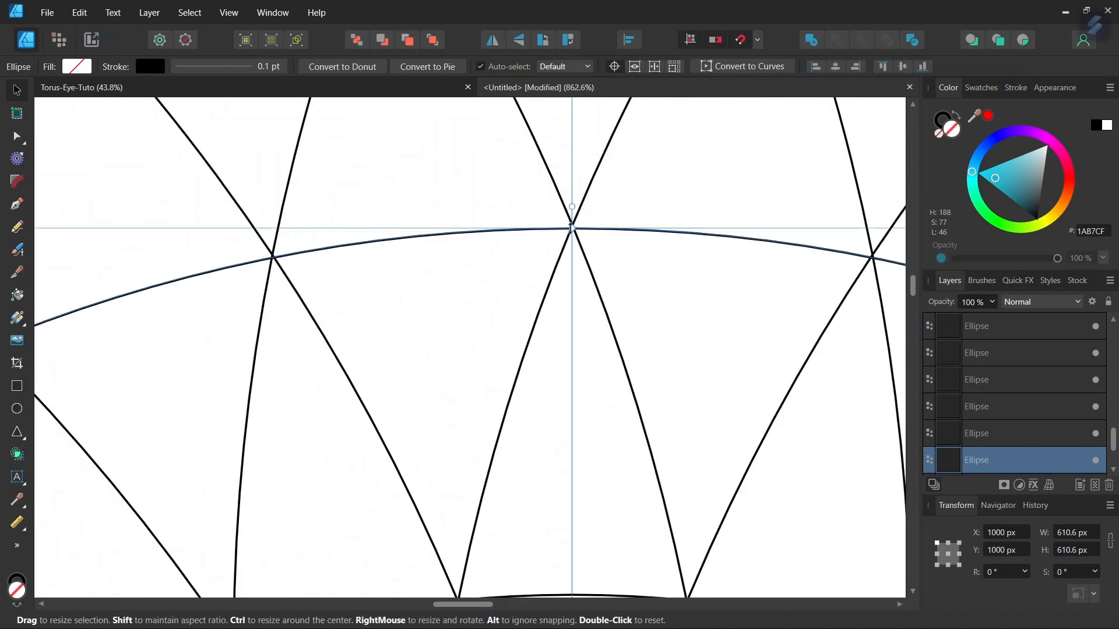
{"action": "left_click_drag", "start_coordinate": [571, 227], "coordinate": [571, 225]}
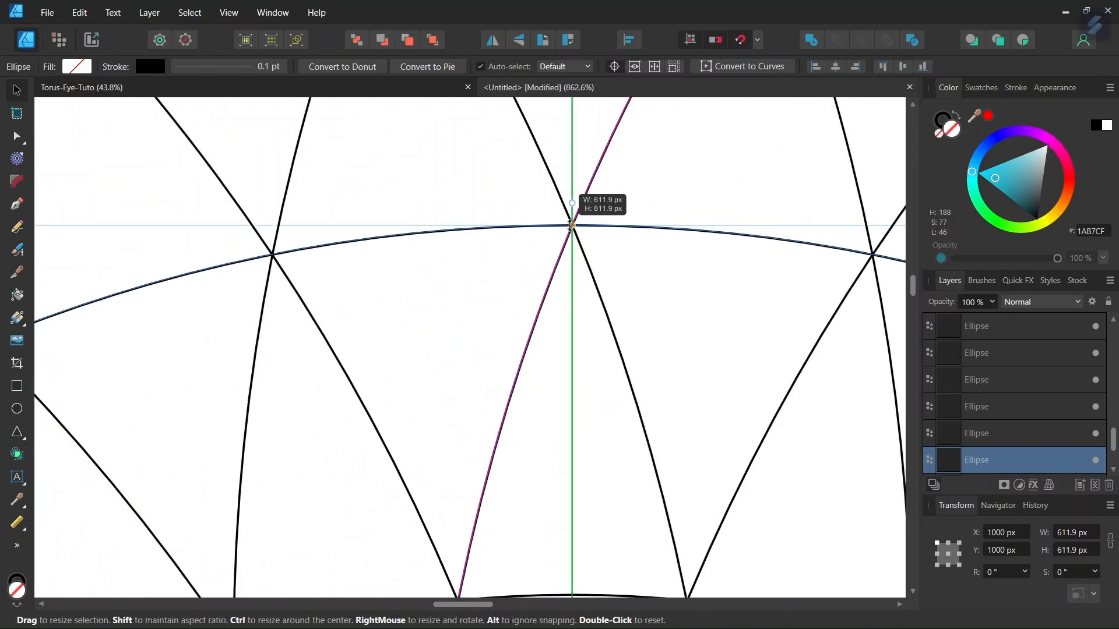
{"action": "scroll", "coordinate": [572, 225], "scroll_direction": "down", "scroll_amount": 6}
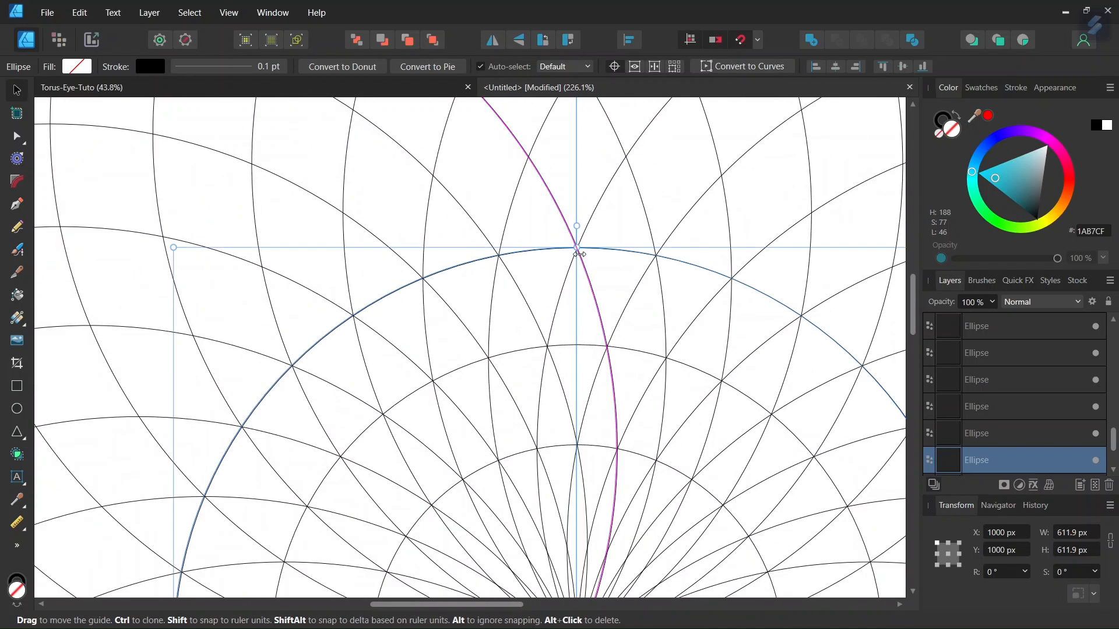
Add another concentric circle by duplication and size it to about 754 px, through the next ring of crossings.
{"action": "key", "text": "ctrl+j"}
{"action": "scroll", "coordinate": [602, 255], "scroll_direction": "down", "scroll_amount": 2}
{"action": "scroll", "coordinate": [596, 208], "scroll_direction": "up", "scroll_amount": 2}
{"action": "scroll", "coordinate": [598, 213], "scroll_direction": "up", "scroll_amount": 3}
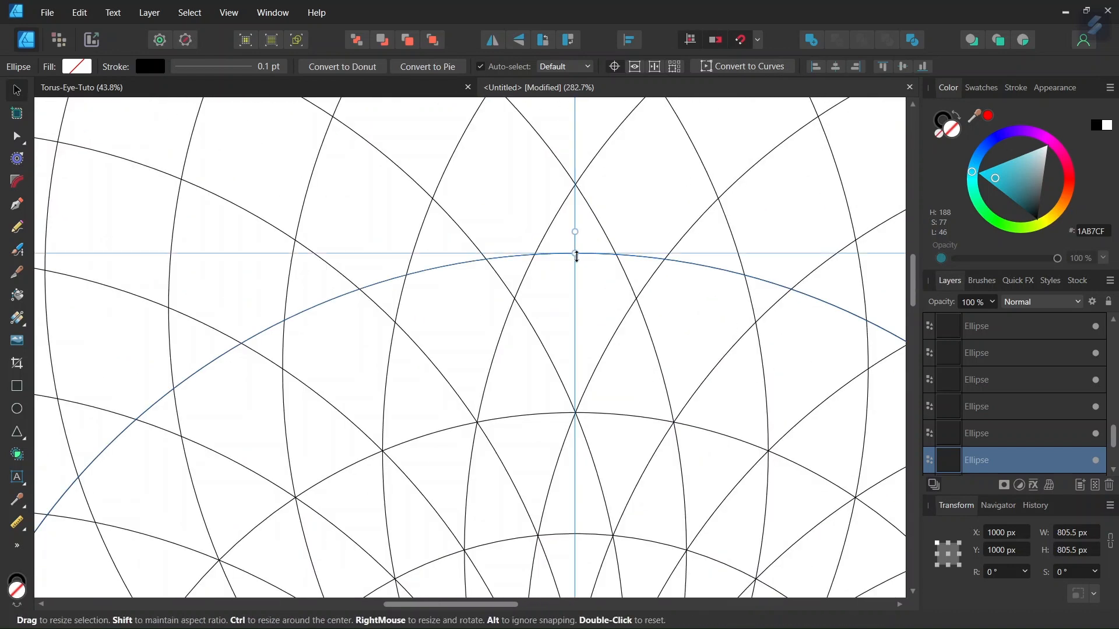
{"action": "left_click_drag", "start_coordinate": [576, 255], "coordinate": [579, 296]}
{"action": "scroll", "coordinate": [579, 294], "scroll_direction": "up", "scroll_amount": 1}
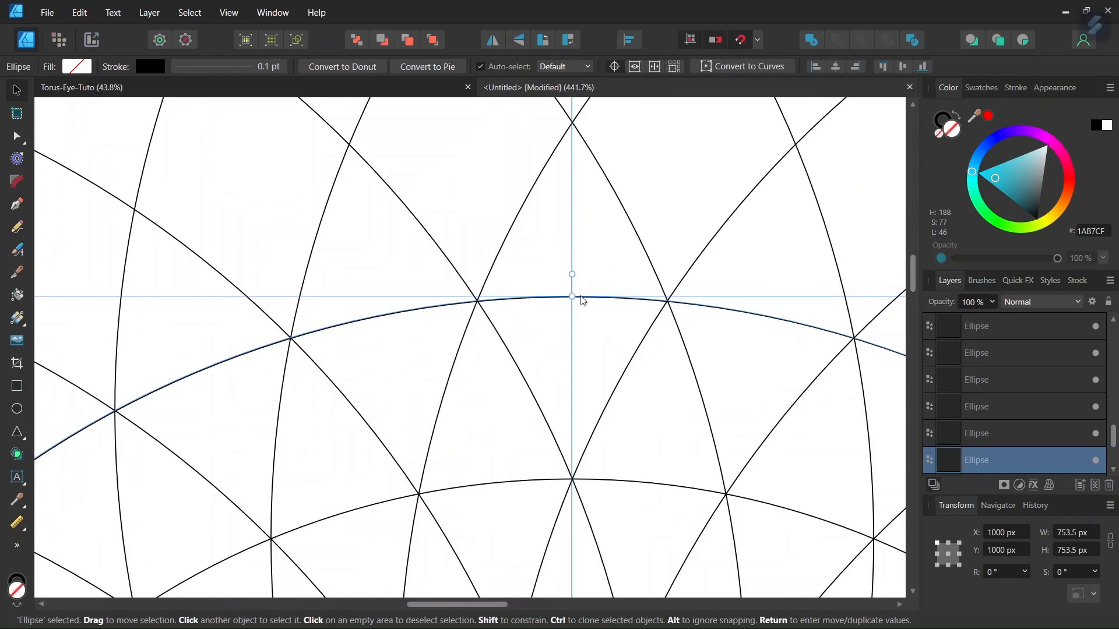
Duplicate the last concentric circle and resize the copy to about 889 px, meeting the next crossing on the vertical guide.
{"action": "key", "text": "ctrl+j"}
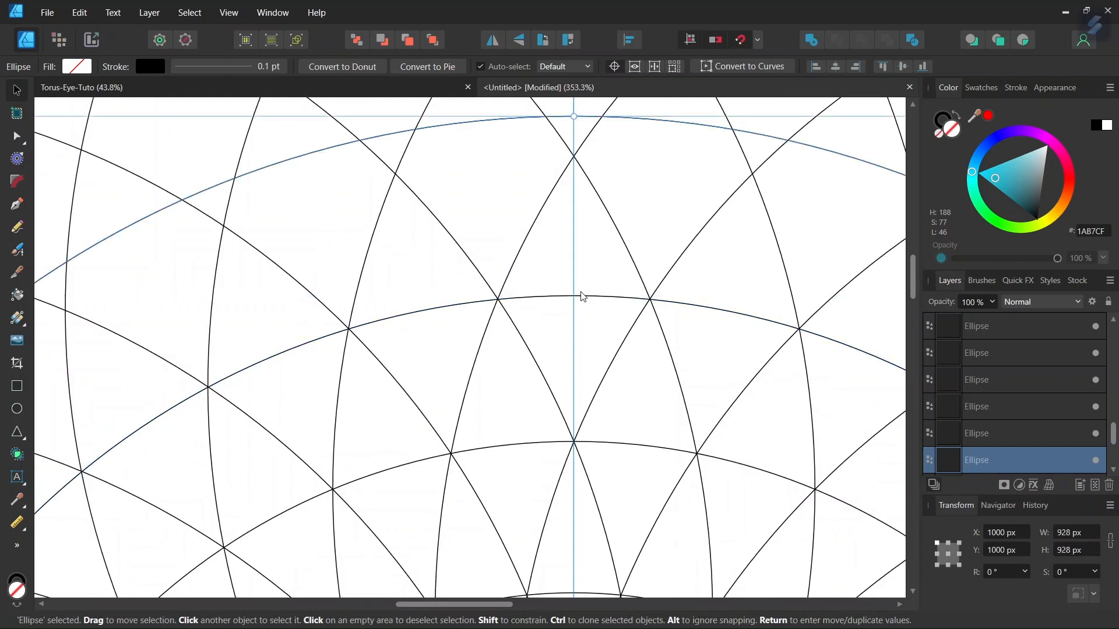
{"action": "left_click_drag", "start_coordinate": [574, 116], "coordinate": [574, 155]}
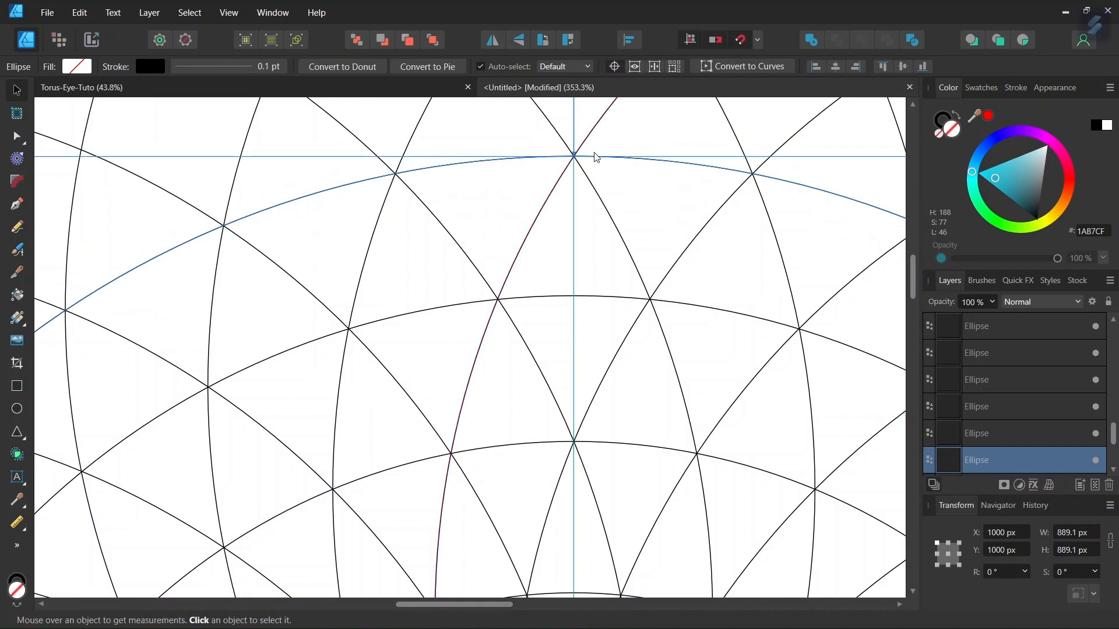
{"action": "scroll", "coordinate": [593, 153], "scroll_direction": "down", "scroll_amount": 4}
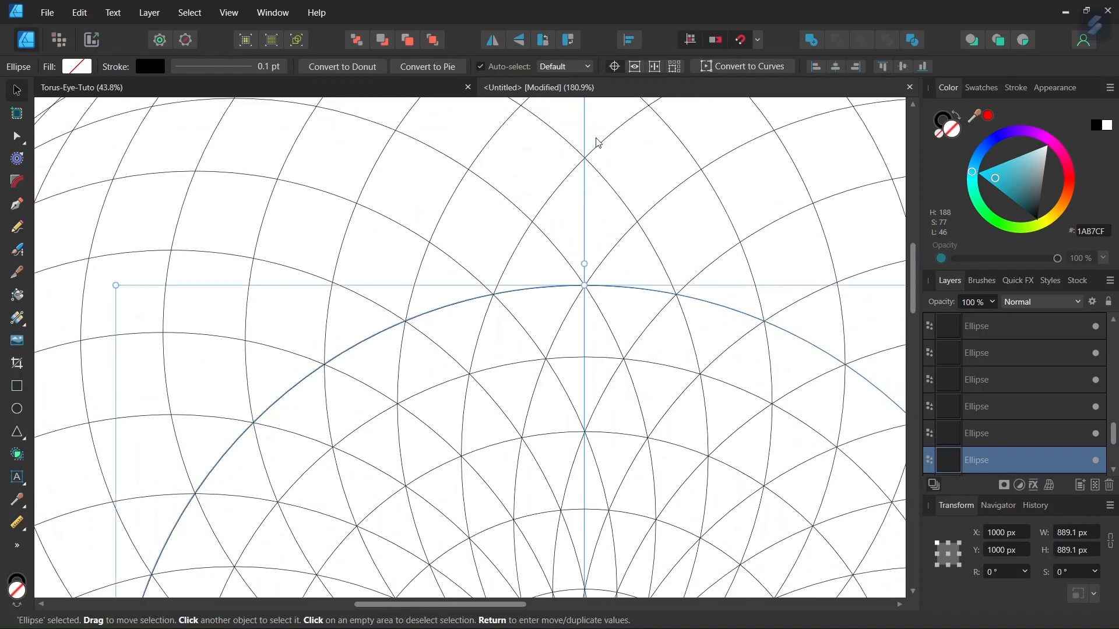
Duplicate the newest concentric circle and resize the copy to about 1015 px so it follows the next line crossings.
{"action": "key", "text": "ctrl+z"}
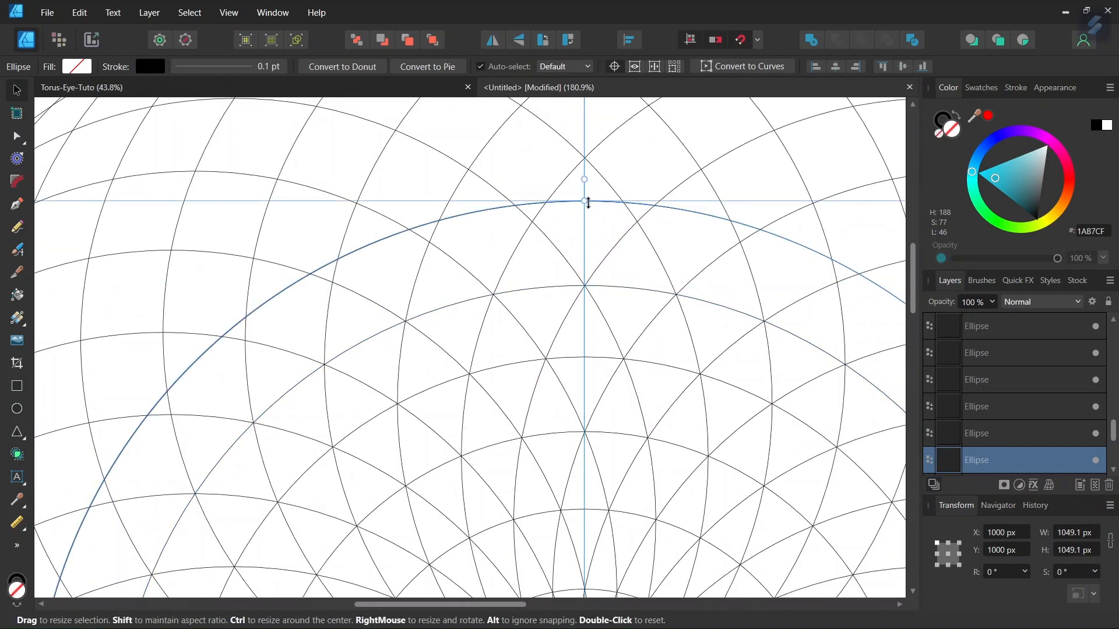
{"action": "left_click_drag", "start_coordinate": [586, 201], "coordinate": [587, 220]}
{"action": "scroll", "coordinate": [587, 218], "scroll_direction": "up", "scroll_amount": 3}
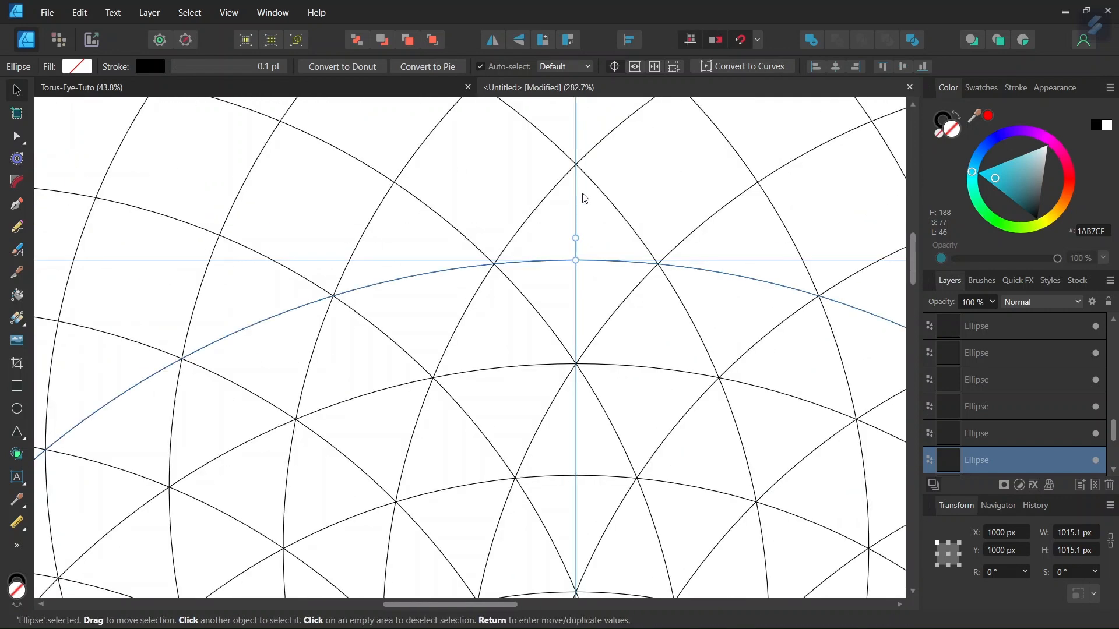
Create the next concentric circle by duplication and resize it to about 1131 px, matching the following ring of crossings.
{"action": "key", "text": "ctrl+j"}
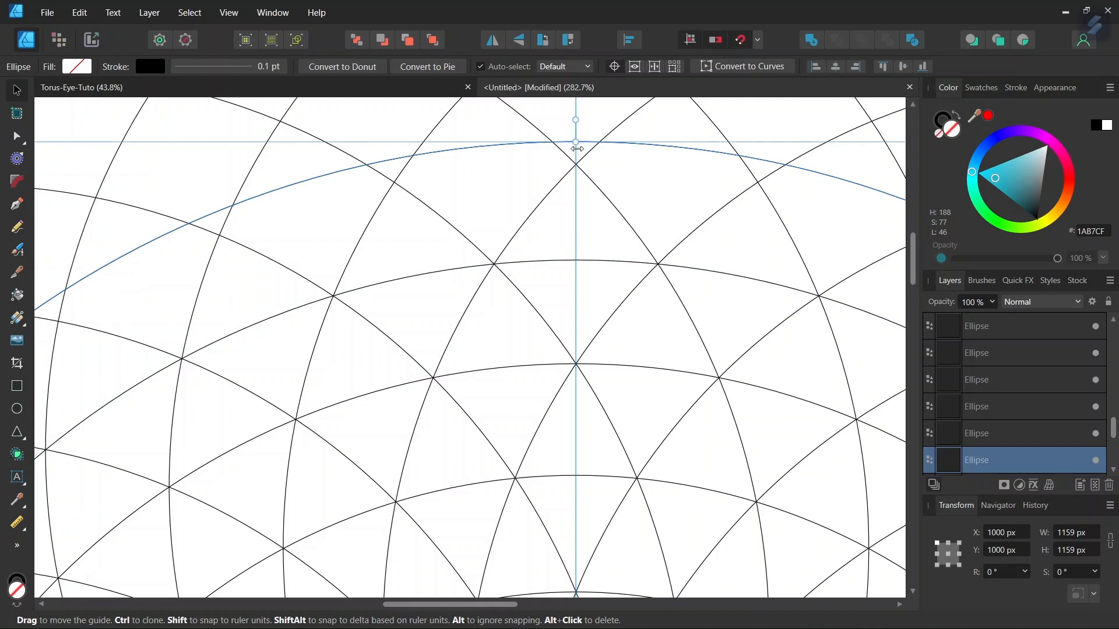
{"action": "left_click_drag", "start_coordinate": [576, 142], "coordinate": [558, 176]}
{"action": "scroll", "coordinate": [575, 165], "scroll_direction": "up", "scroll_amount": 8}
{"action": "scroll", "coordinate": [559, 166], "scroll_direction": "down", "scroll_amount": 10}
{"action": "scroll", "coordinate": [558, 160], "scroll_direction": "up", "scroll_amount": 1}
{"action": "scroll", "coordinate": [558, 162], "scroll_direction": "down", "scroll_amount": 1}
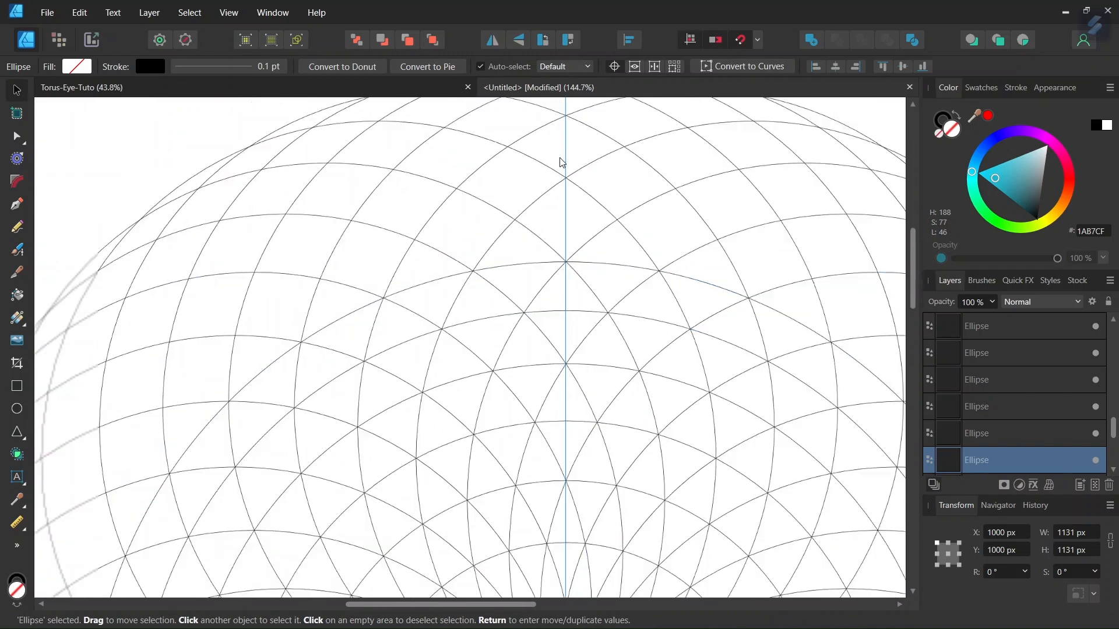
Duplicate the last concentric circle and resize the copy to about 1238 px, passing through the next ring of crossings.
{"action": "key", "text": "ctrl+j"}
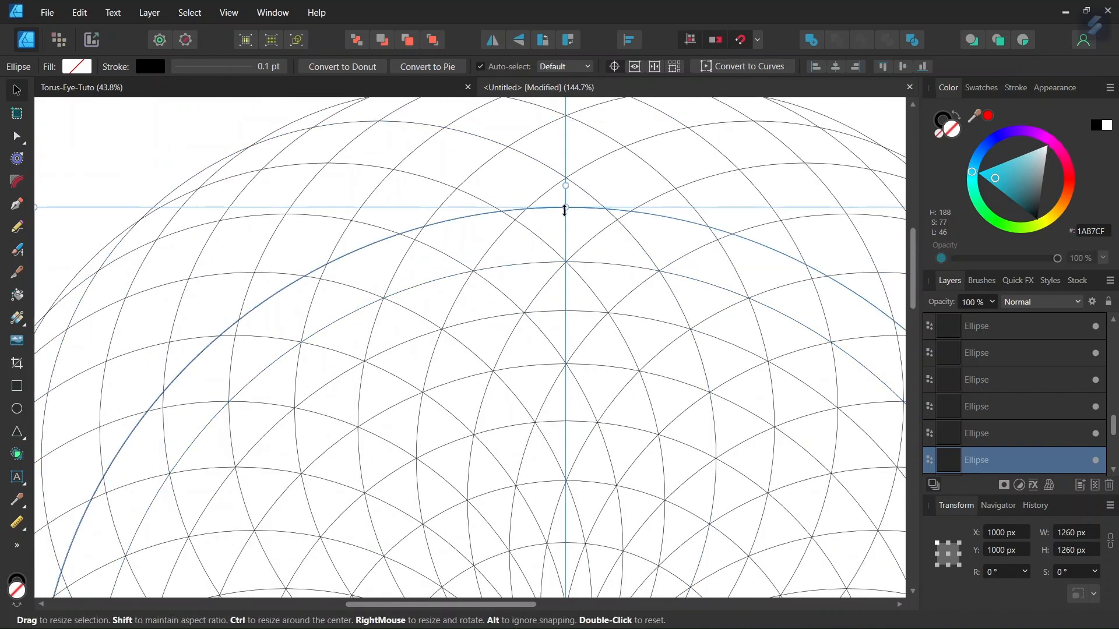
{"action": "mouse_move", "coordinate": [565, 207]}
{"action": "left_mouse_down"}
{"action": "mouse_move", "coordinate": [563, 222]}
{"action": "mouse_move", "coordinate": [556, 215]}
{"action": "left_mouse_up"}
{"action": "scroll", "coordinate": [564, 222], "scroll_direction": "up", "scroll_amount": 6}
{"action": "scroll", "coordinate": [561, 217], "scroll_direction": "up", "scroll_amount": 4}
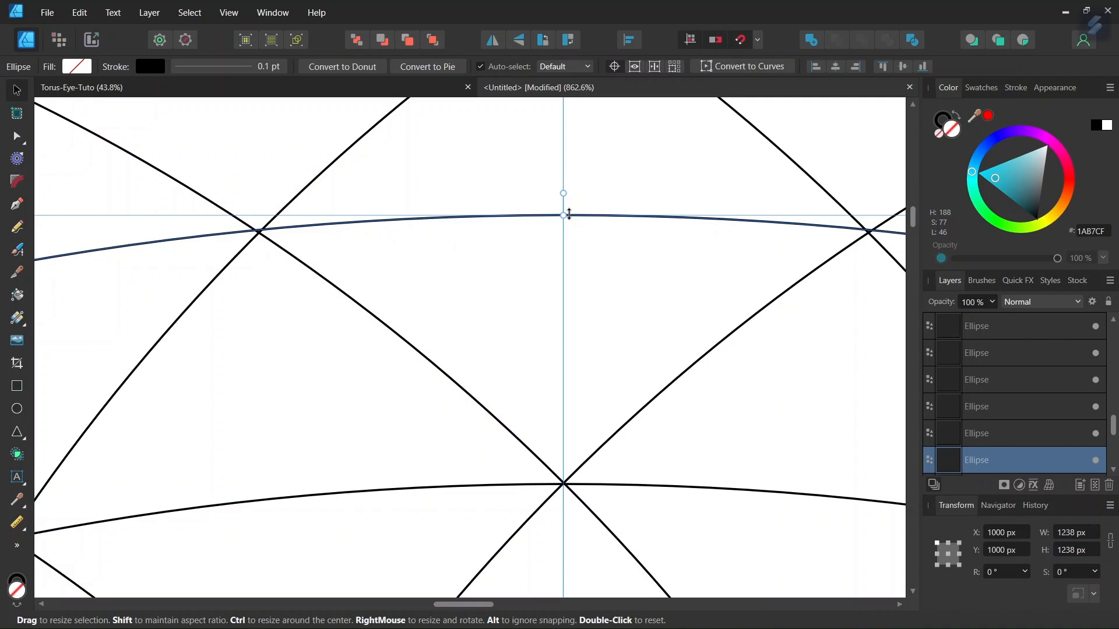
{"action": "left_click_drag", "start_coordinate": [563, 214], "coordinate": [562, 216]}
{"action": "scroll", "coordinate": [571, 225], "scroll_direction": "down", "scroll_amount": 6}
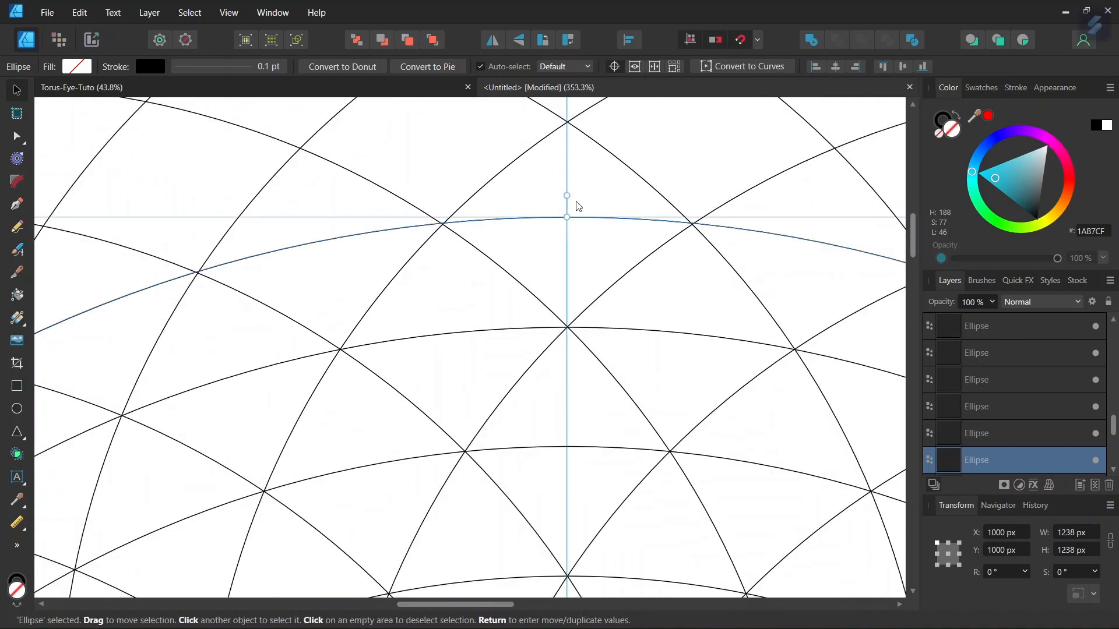
Add another concentric circle by duplication, sized to about 1331 px to meet the next crossing on the vertical guide.
{"action": "key", "text": "ctrl+j"}
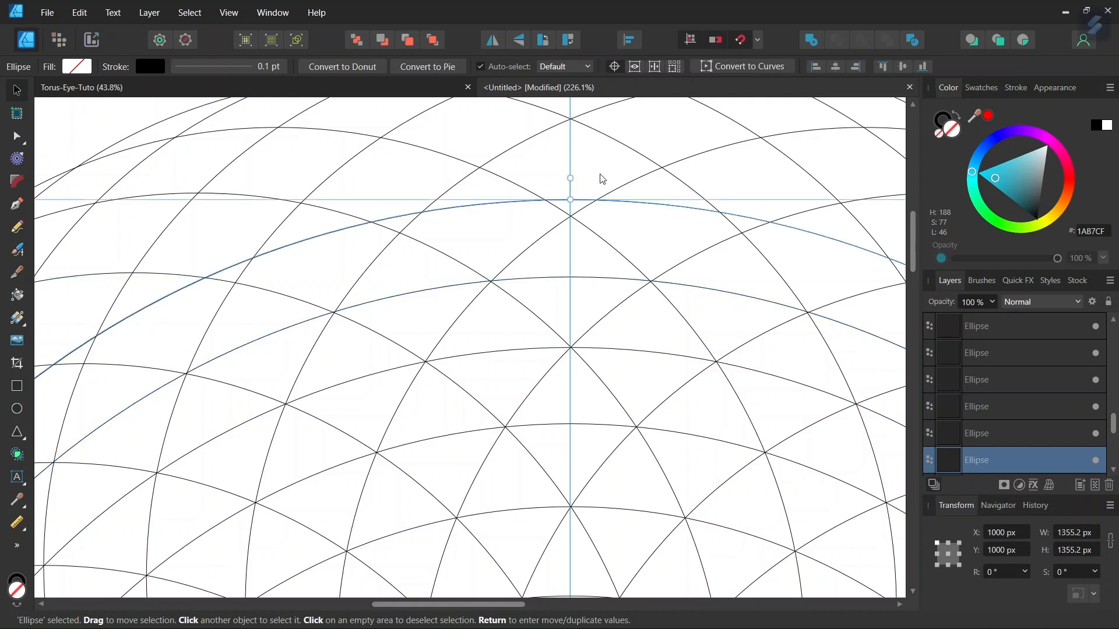
{"action": "scroll", "coordinate": [571, 198], "scroll_direction": "up", "scroll_amount": 4}
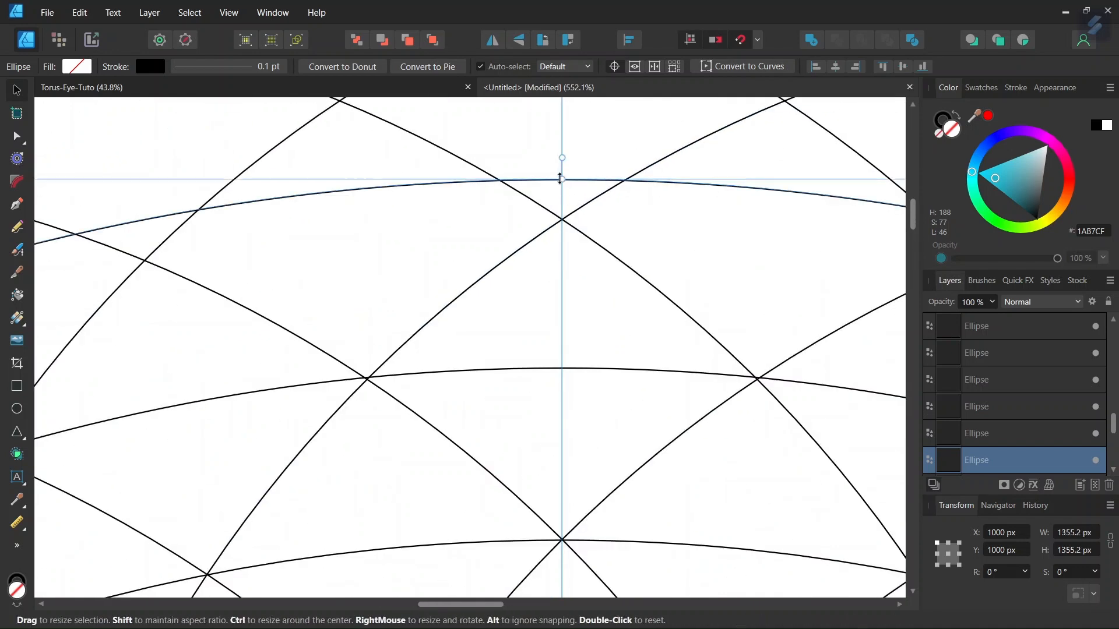
{"action": "left_click_drag", "start_coordinate": [560, 176], "coordinate": [567, 216]}
{"action": "scroll", "coordinate": [567, 215], "scroll_direction": "down", "scroll_amount": 4}
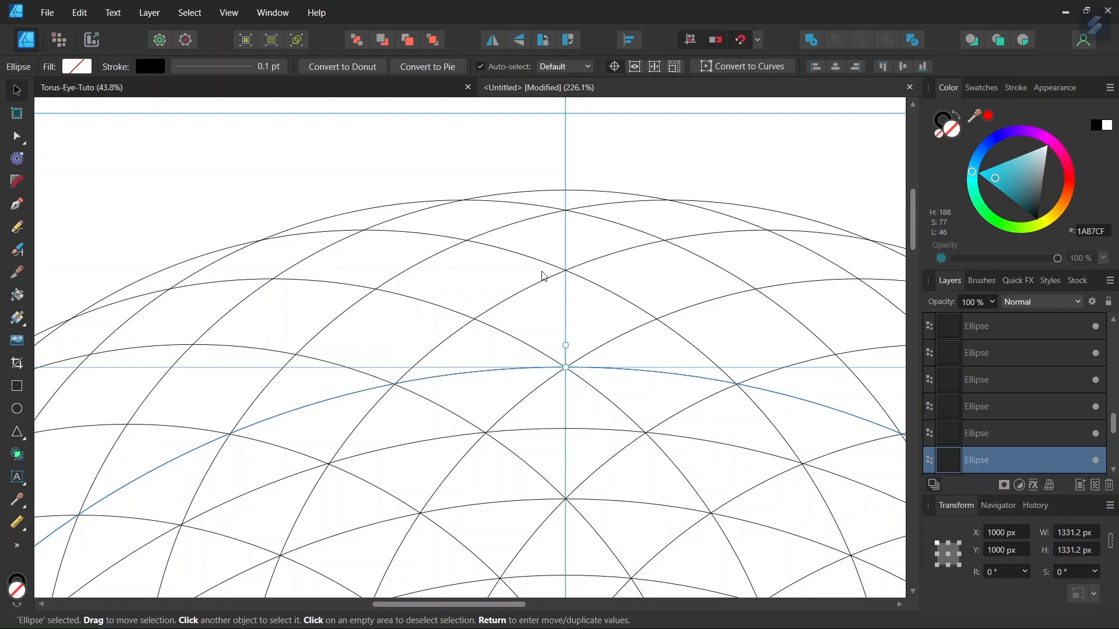
Duplicate the 1331 px circle and shrink the copy until it runs through the next ring of crossings outward.
{"action": "key", "text": "ctrl+z"}
{"action": "scroll", "coordinate": [577, 278], "scroll_direction": "up", "scroll_amount": 2}
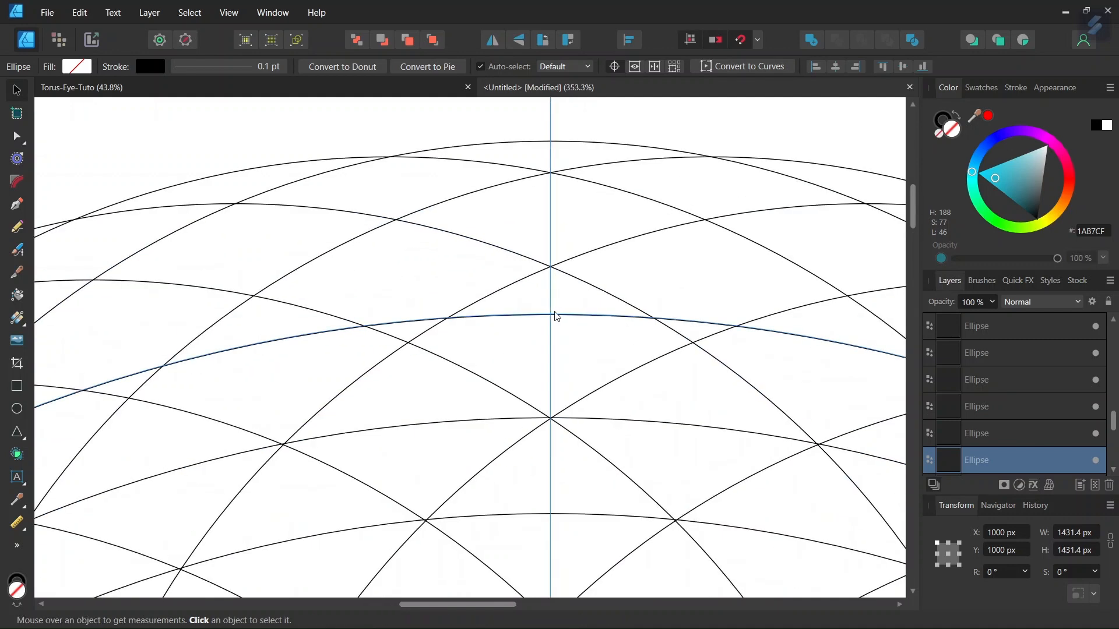
{"action": "left_click_drag", "start_coordinate": [550, 315], "coordinate": [552, 333]}
{"action": "scroll", "coordinate": [553, 333], "scroll_direction": "down", "scroll_amount": 2}
Create the next concentric circle by duplication and resize it to about 1478 px, touching the crossing on the vertical guide.
{"action": "key", "text": "ctrl+z"}
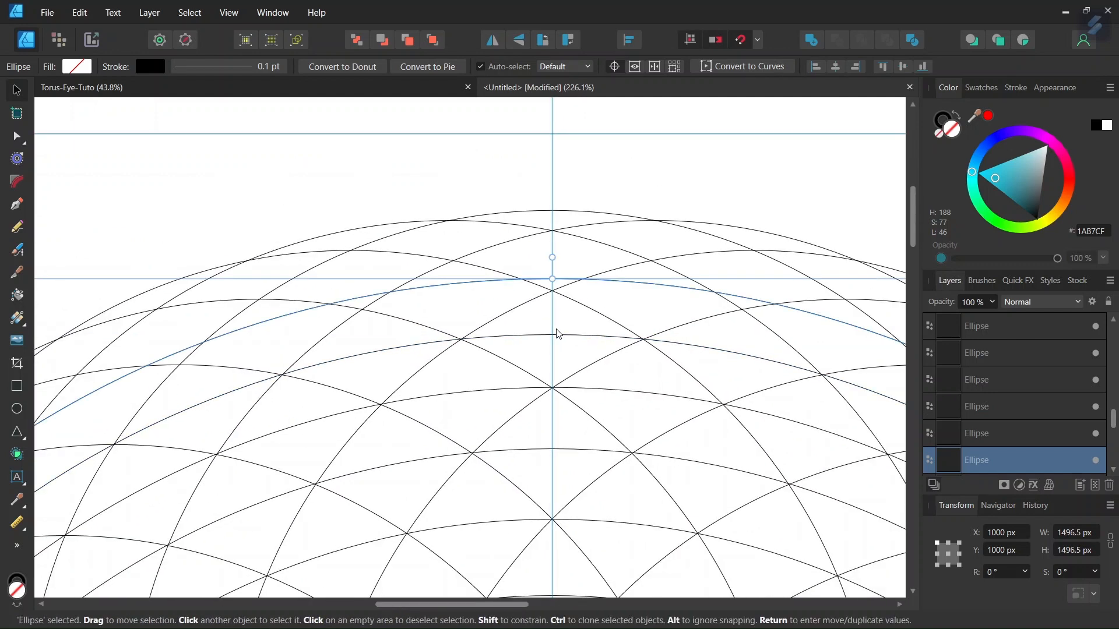
{"action": "scroll", "coordinate": [577, 314], "scroll_direction": "up", "scroll_amount": 3}
{"action": "left_click_drag", "start_coordinate": [565, 278], "coordinate": [566, 299]}
{"action": "scroll", "coordinate": [570, 299], "scroll_direction": "down", "scroll_amount": 1}
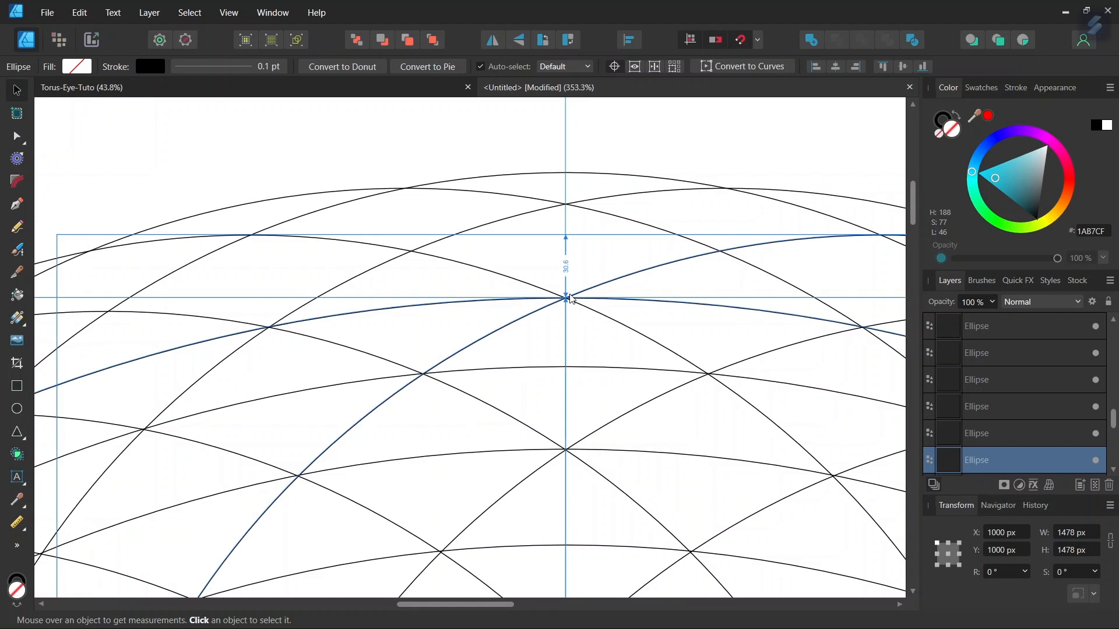
Duplicate the 1478 px circle and resize the copy to follow the next ring of line crossings outward.
{"action": "key", "text": "ctrl+j"}
{"action": "scroll", "coordinate": [548, 249], "scroll_direction": "up", "scroll_amount": 2}
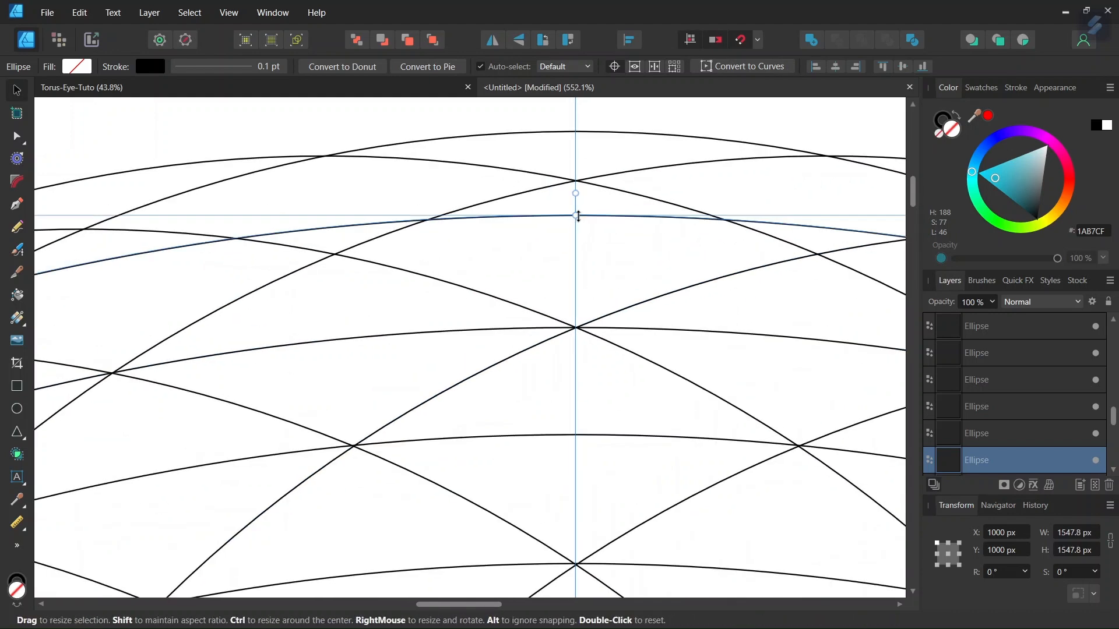
{"action": "left_click_drag", "start_coordinate": [576, 215], "coordinate": [575, 158]}
{"action": "scroll", "coordinate": [579, 238], "scroll_direction": "up", "scroll_amount": 3}
{"action": "scroll", "coordinate": [574, 246], "scroll_direction": "down", "scroll_amount": 3}
Resize the newest concentric copy to about 1569.5 px so it meets the uppermost crossing on the vertical guide.
{"action": "scroll", "coordinate": [524, 220], "scroll_direction": "up", "scroll_amount": 3}
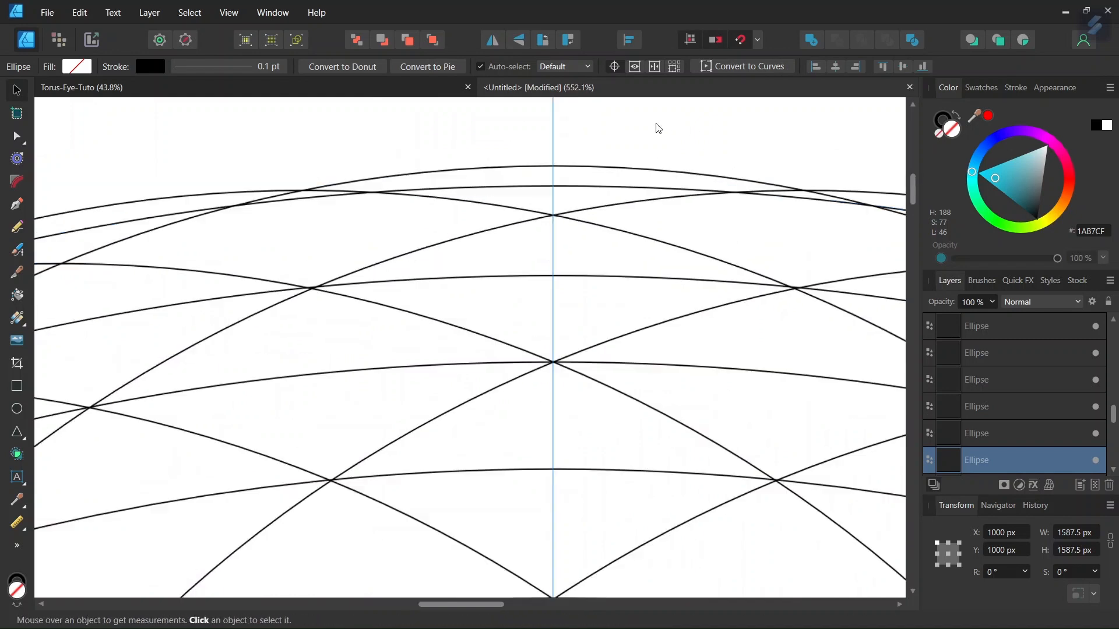
{"action": "left_click_drag", "start_coordinate": [499, 229], "coordinate": [500, 267]}
{"action": "scroll", "coordinate": [509, 268], "scroll_direction": "down", "scroll_amount": 3}
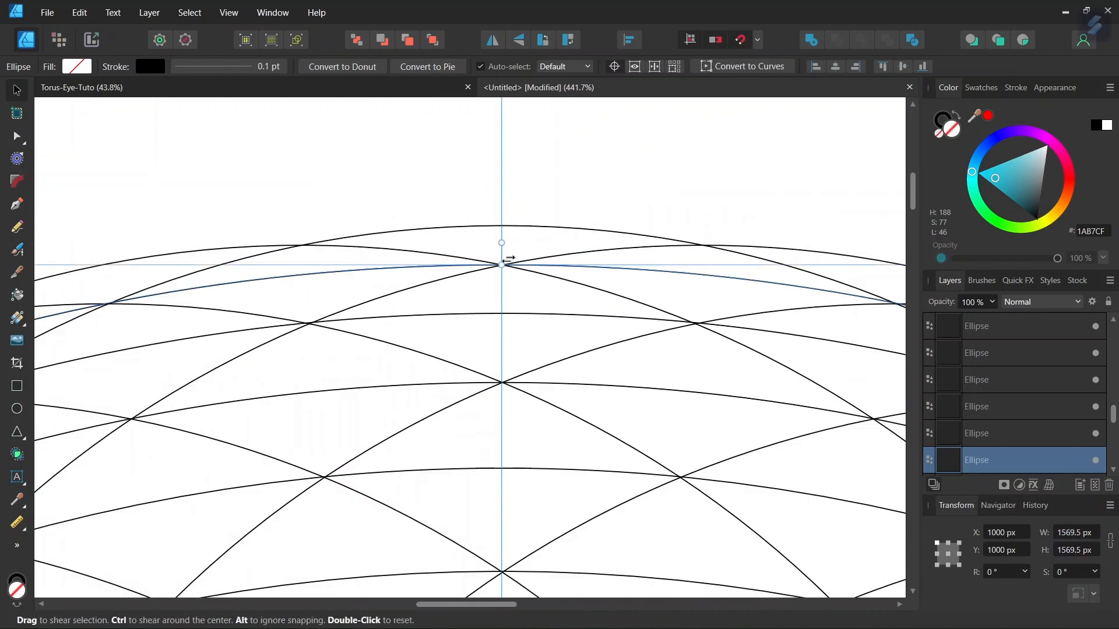
Duplicate two more concentric circles, sizing one to about 1592 px and the outermost to 1600 px along the pattern's outer edge.
{"action": "key", "text": "ctrl+j"}
{"action": "left_click_drag", "start_coordinate": [497, 217], "coordinate": [507, 240]}
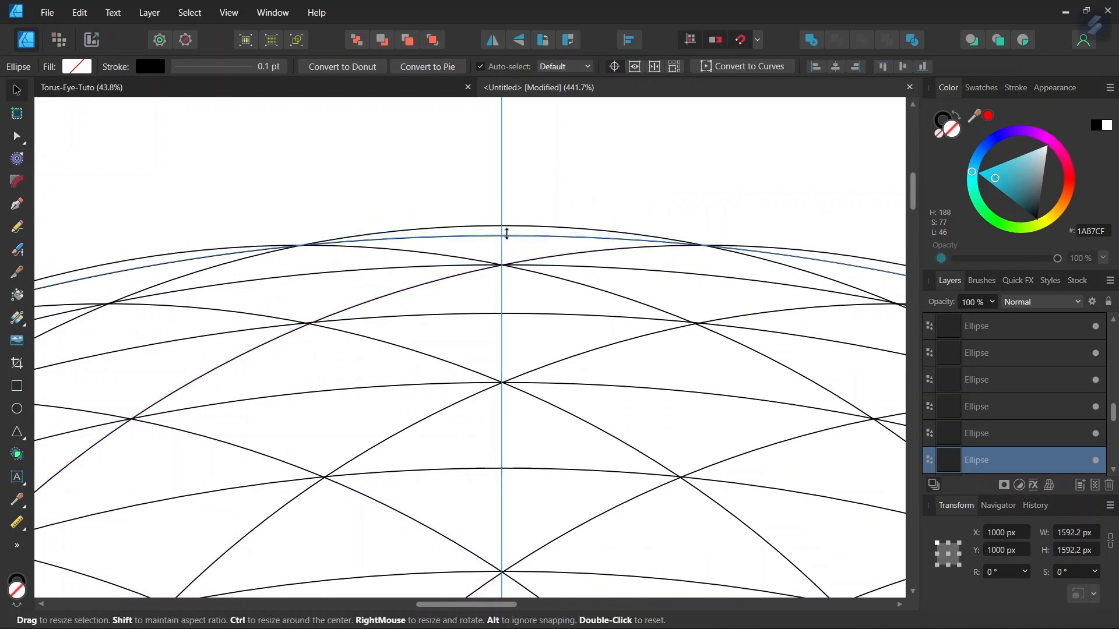
{"action": "key", "text": "ctrl+j"}
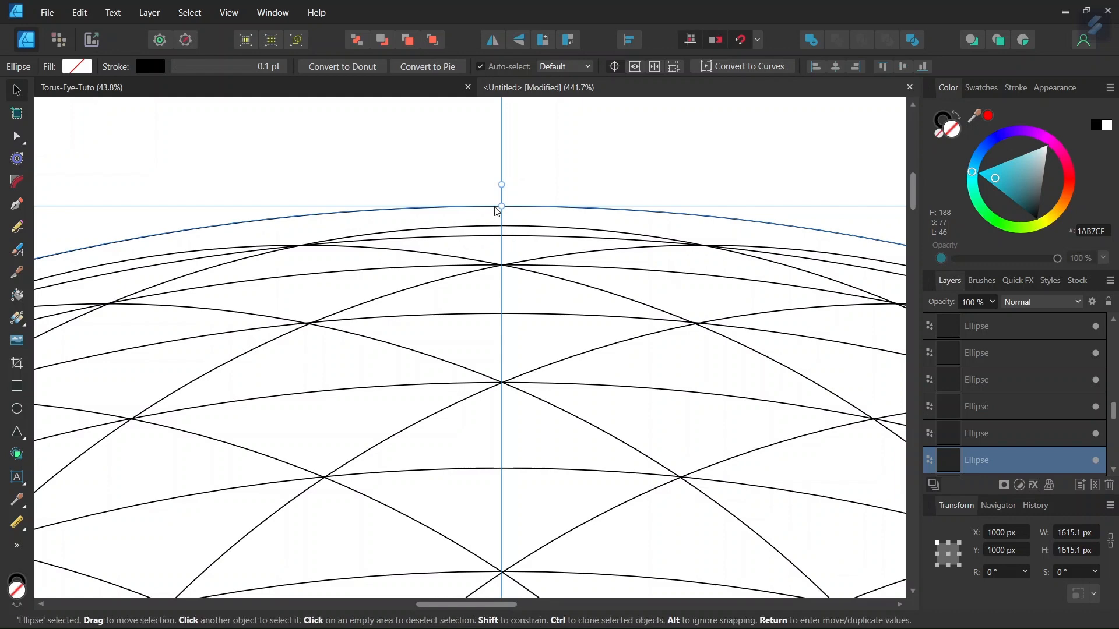
{"action": "left_click_drag", "start_coordinate": [497, 211], "coordinate": [511, 226]}
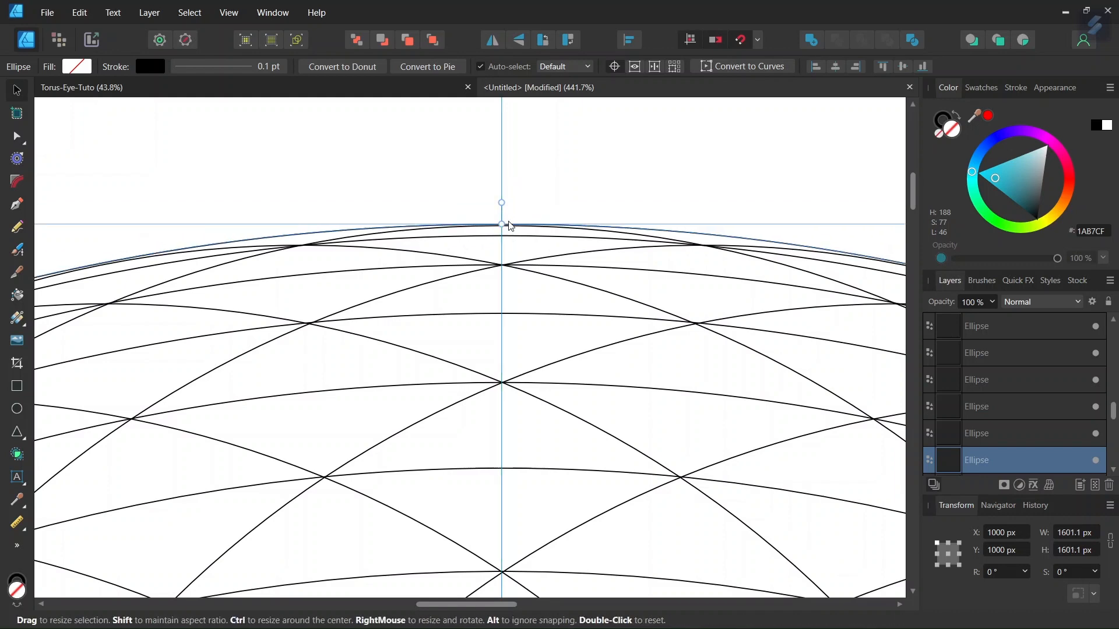
{"action": "scroll", "coordinate": [511, 226], "scroll_direction": "up", "scroll_amount": 5}
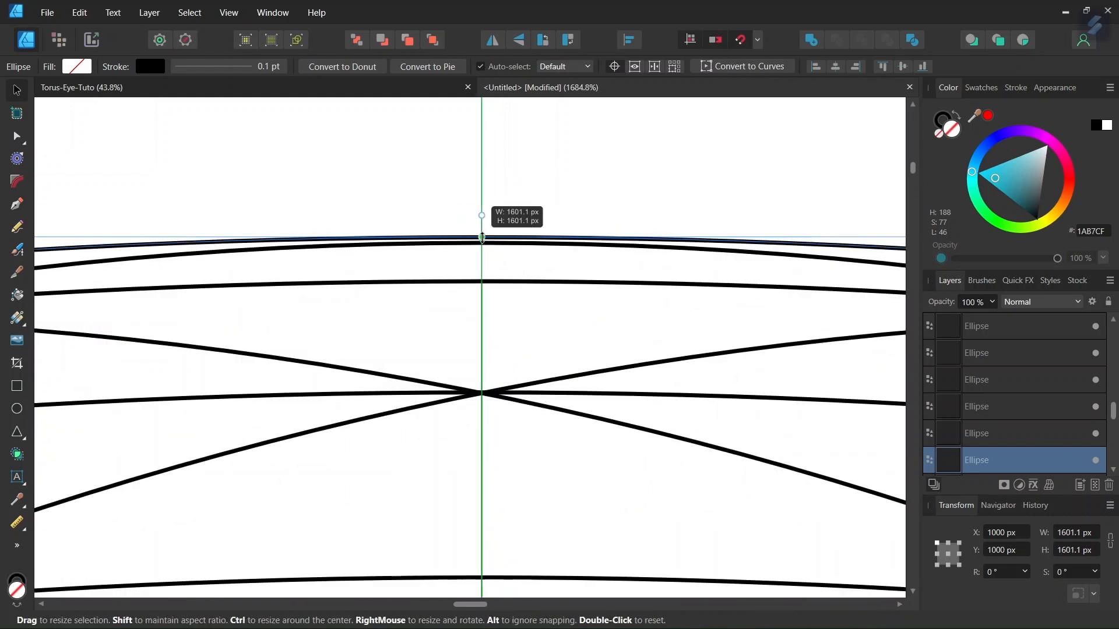
{"action": "left_click_drag", "start_coordinate": [481, 238], "coordinate": [481, 242]}
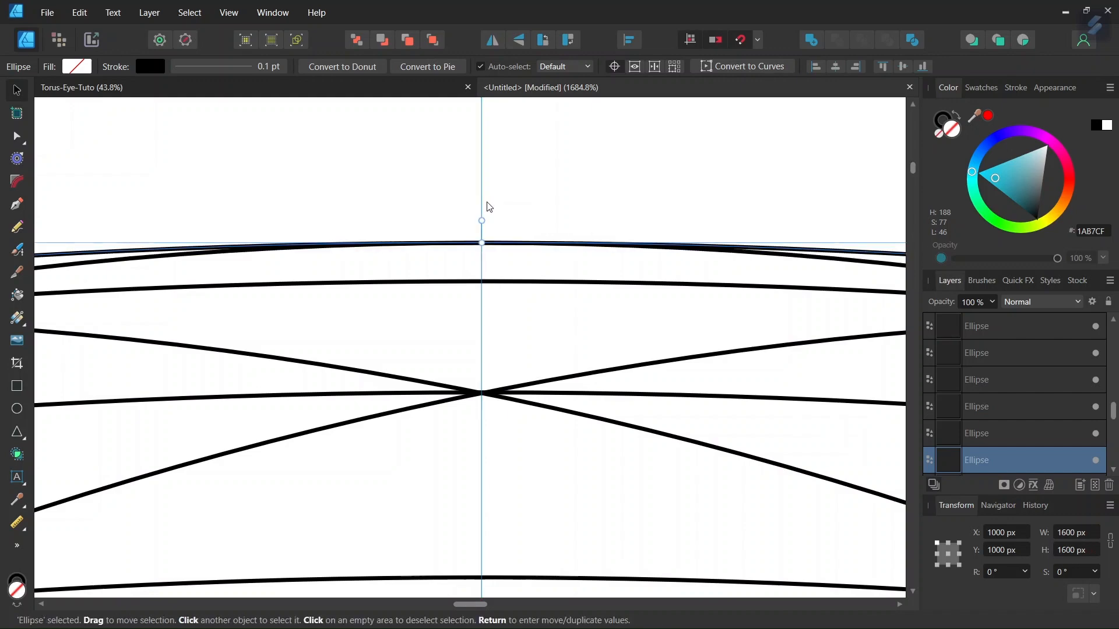
{"action": "scroll", "coordinate": [489, 207], "scroll_direction": "down", "scroll_amount": 10}
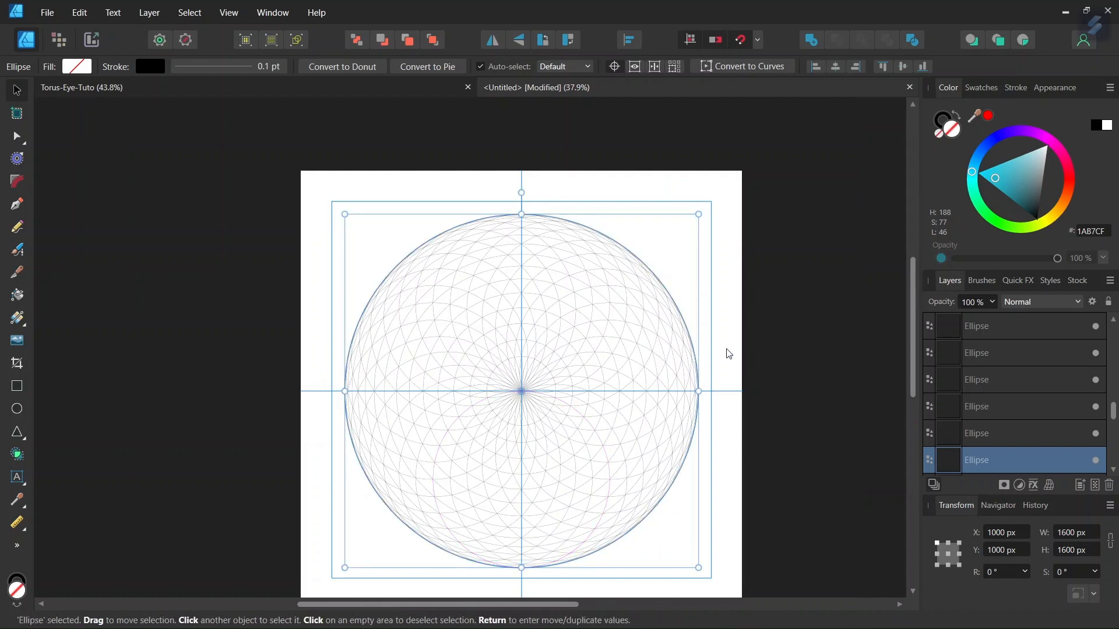
Bring the innermost 312.8 px concentric circle to the front and fill it with black as the pupil.
{"action": "scroll", "coordinate": [586, 420], "scroll_direction": "up", "scroll_amount": 2}
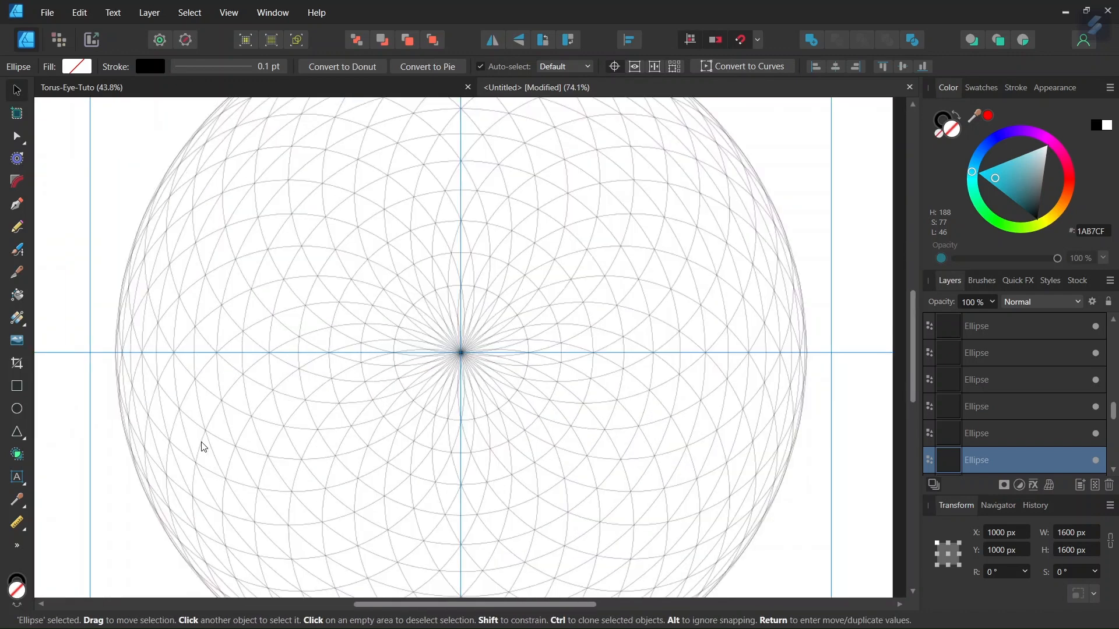
{"action": "left_click", "coordinate": [411, 315]}
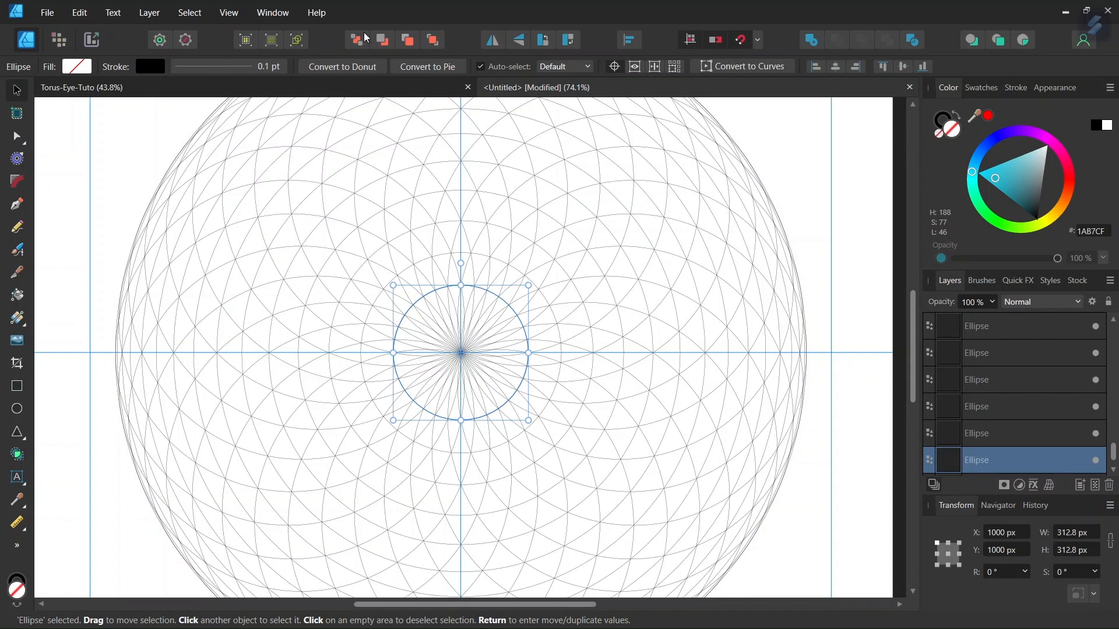
{"action": "left_click", "coordinate": [435, 42]}
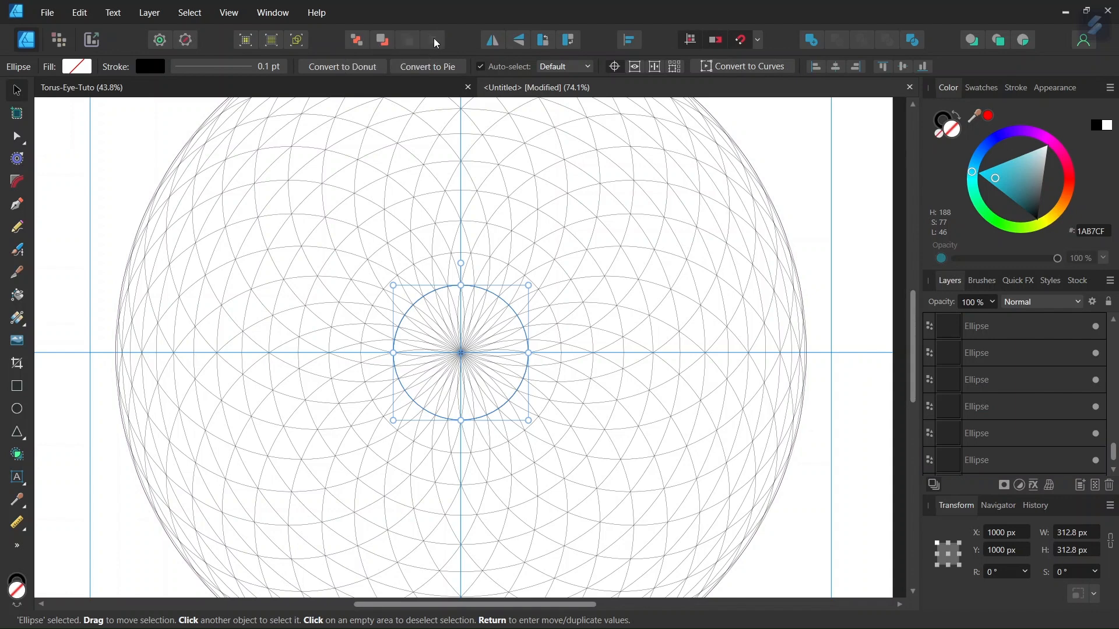
{"action": "left_click", "coordinate": [78, 67]}
{"action": "left_click_drag", "start_coordinate": [136, 156], "coordinate": [235, 238]}
{"action": "left_click", "coordinate": [812, 194]}
Examine the triangle colouring in the finished Torus-Eye-Tuto document, and return to the untitled drawing.
{"action": "scroll", "coordinate": [813, 204], "scroll_direction": "down", "scroll_amount": 2}
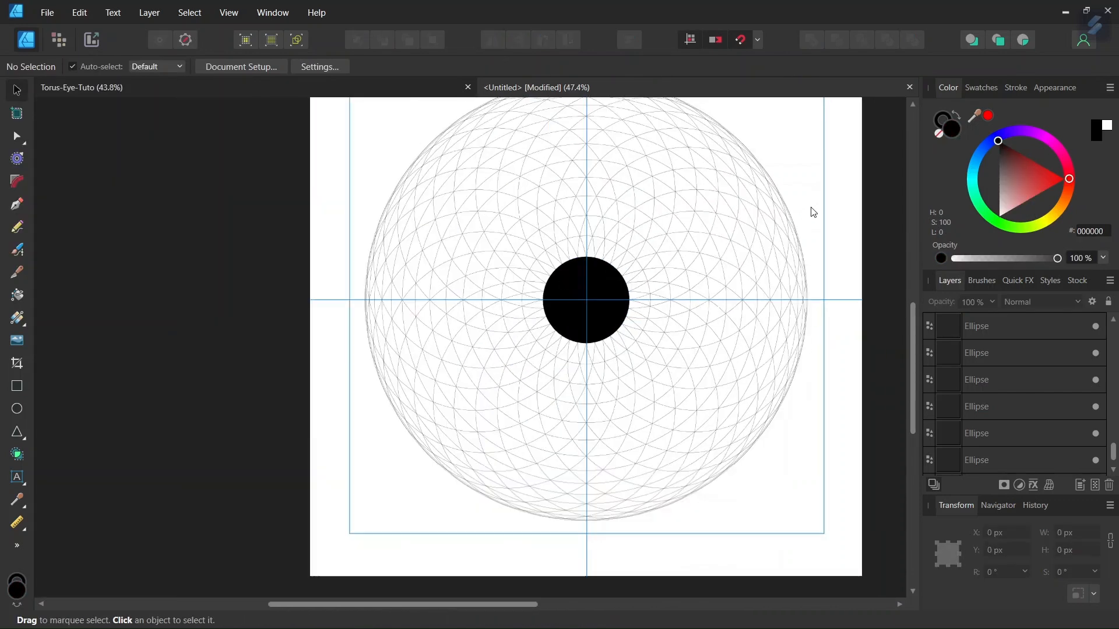
{"action": "scroll", "coordinate": [814, 210], "scroll_direction": "up", "scroll_amount": 1}
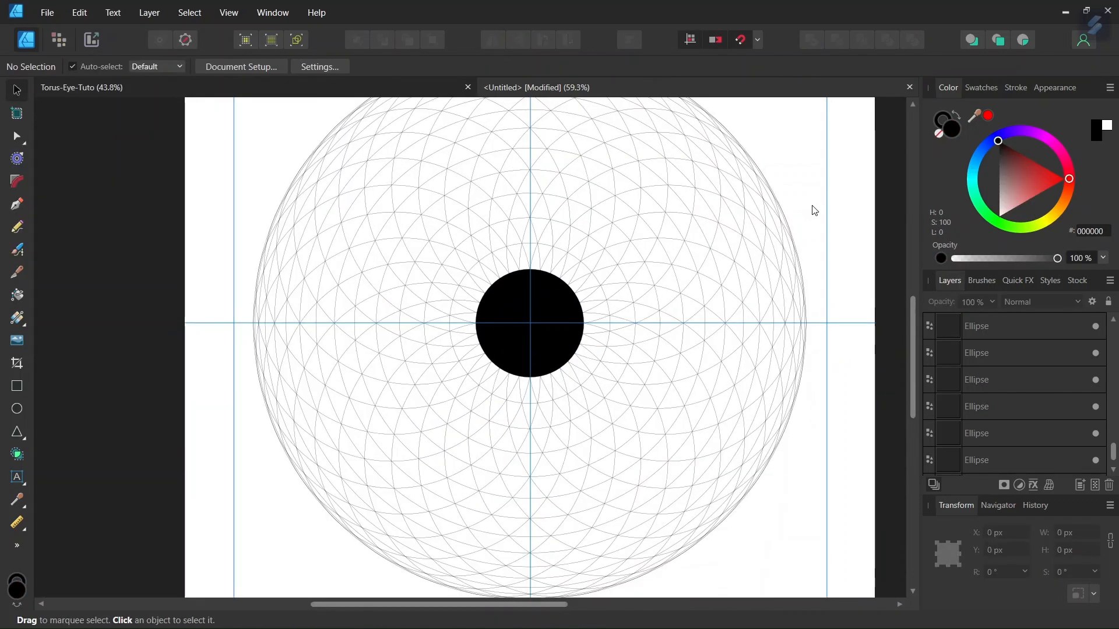
{"action": "left_click", "coordinate": [342, 87]}
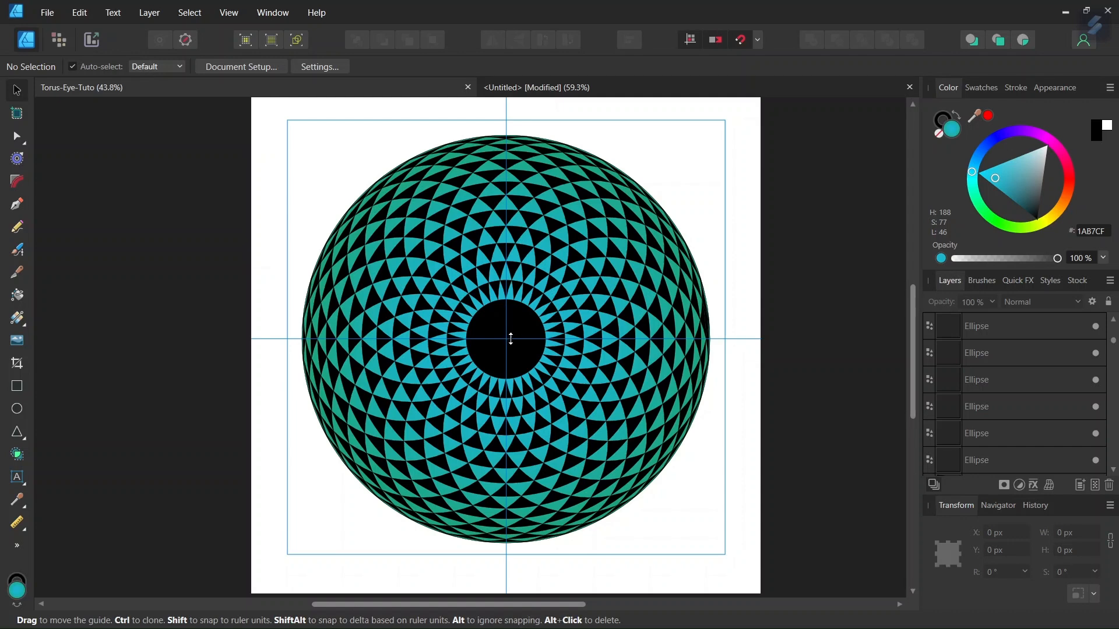
{"action": "left_click", "coordinate": [523, 85]}
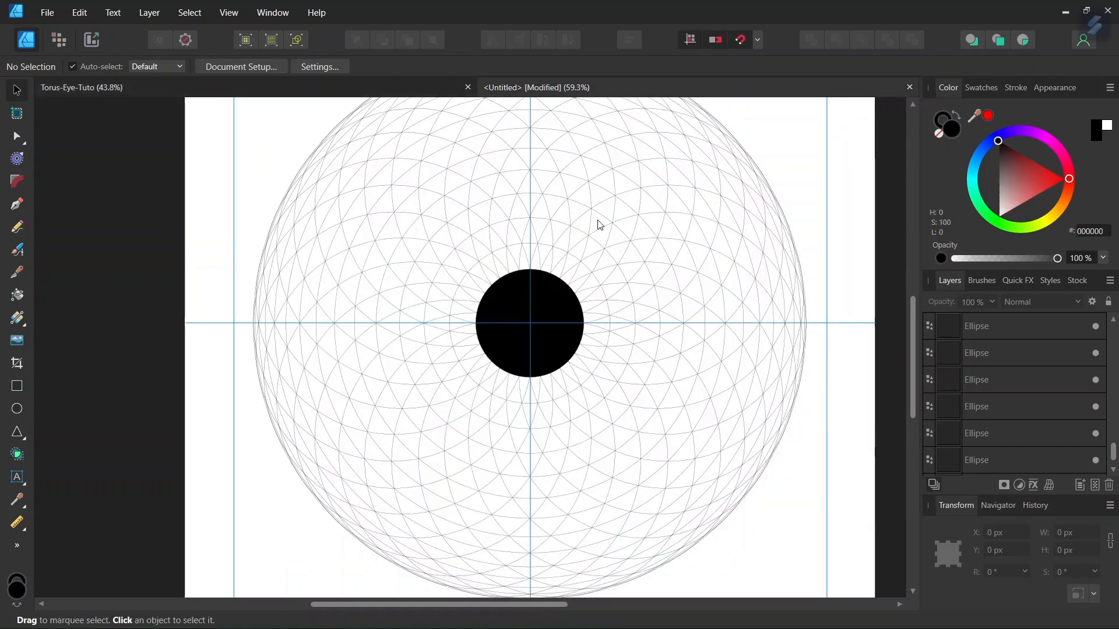
Select all circles and use Vector Flood Fill in black on the upper triangles of the third band outside the pupil.
{"action": "scroll", "coordinate": [599, 225], "scroll_direction": "down", "scroll_amount": 2}
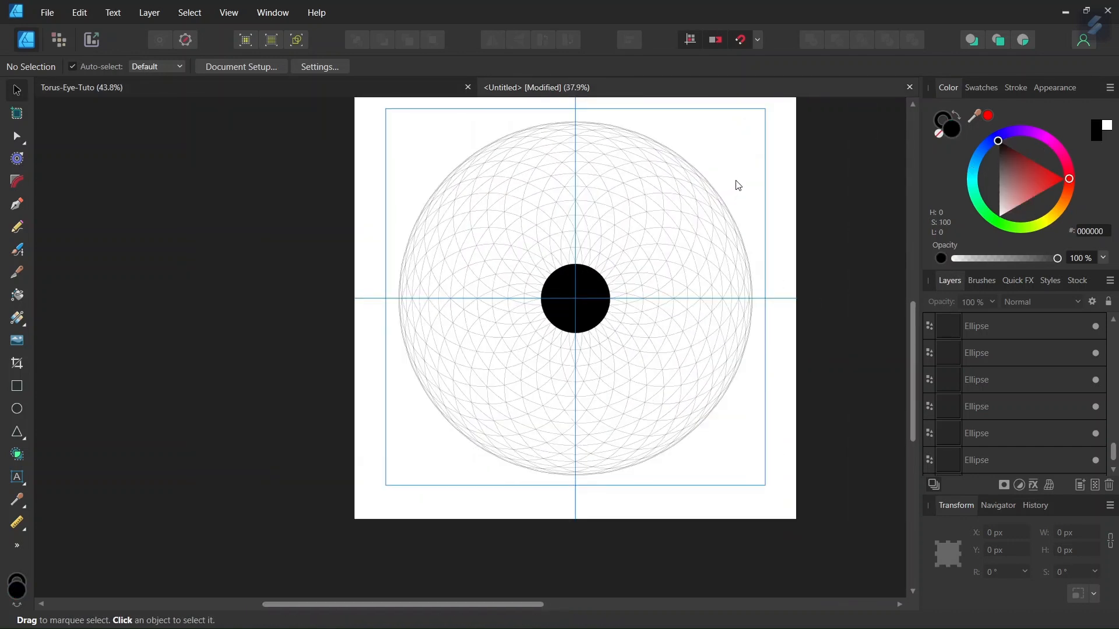
{"action": "key", "text": "ctrl+a"}
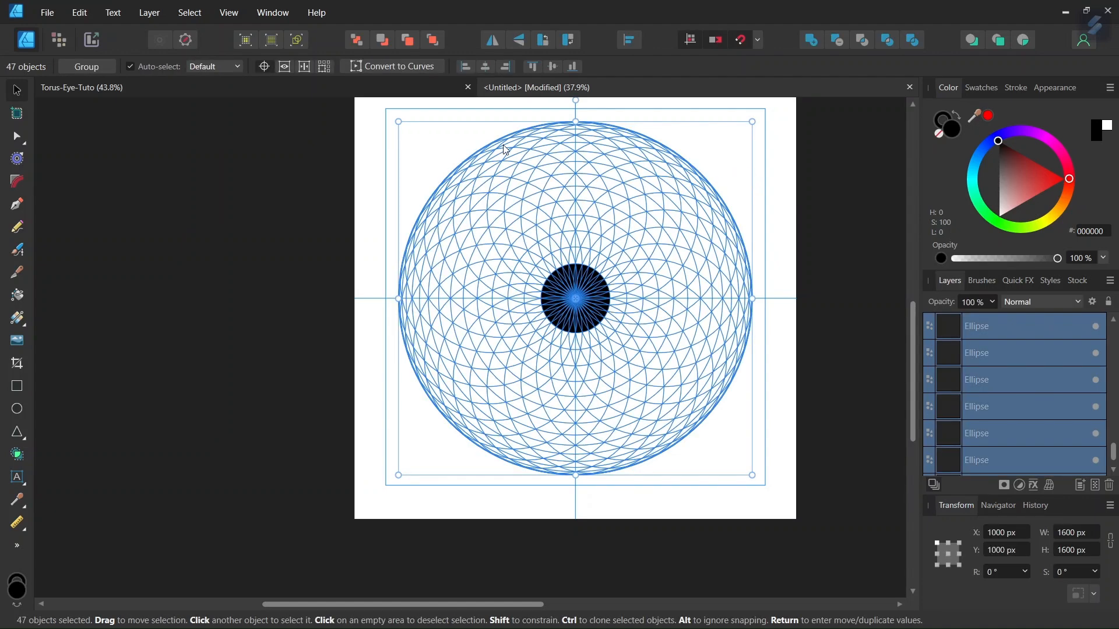
{"action": "left_click", "coordinate": [18, 296]}
{"action": "left_click_drag", "start_coordinate": [1006, 162], "coordinate": [989, 136]}
{"action": "scroll", "coordinate": [645, 243], "scroll_direction": "up", "scroll_amount": 1}
{"action": "scroll", "coordinate": [644, 244], "scroll_direction": "up", "scroll_amount": 1}
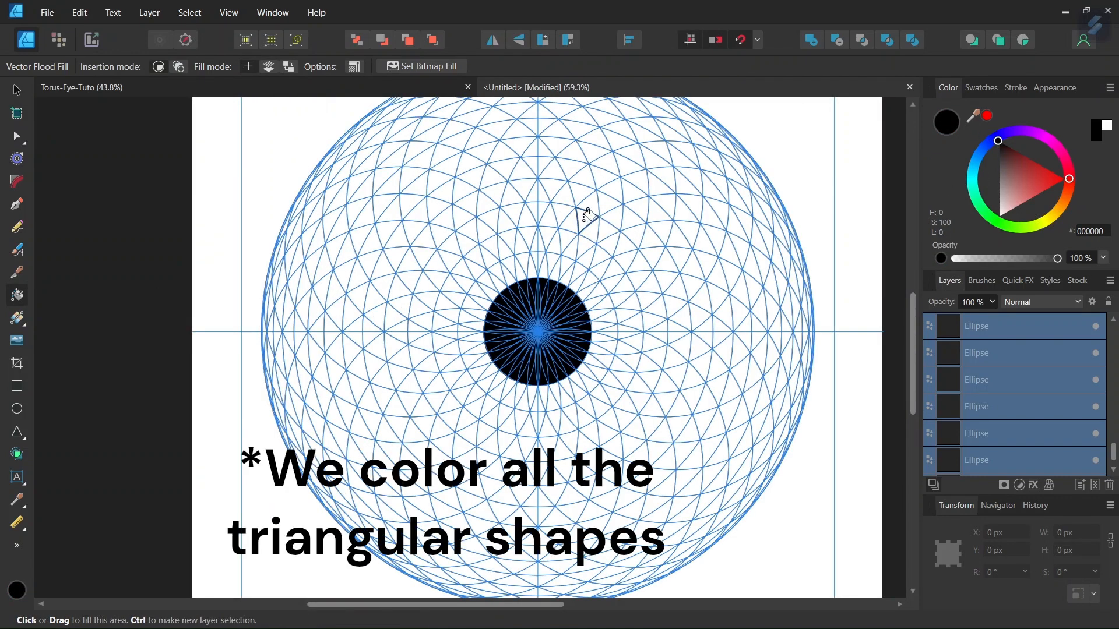
{"action": "left_click", "coordinate": [561, 213]}
{"action": "left_click", "coordinate": [535, 208]}
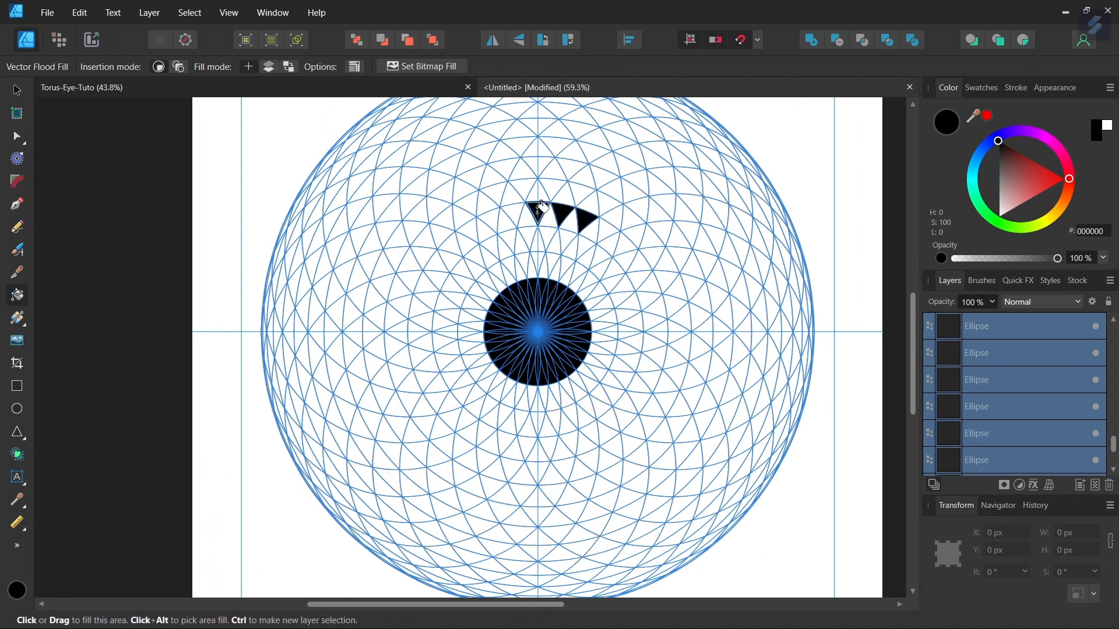
{"action": "left_click", "coordinate": [516, 212]}
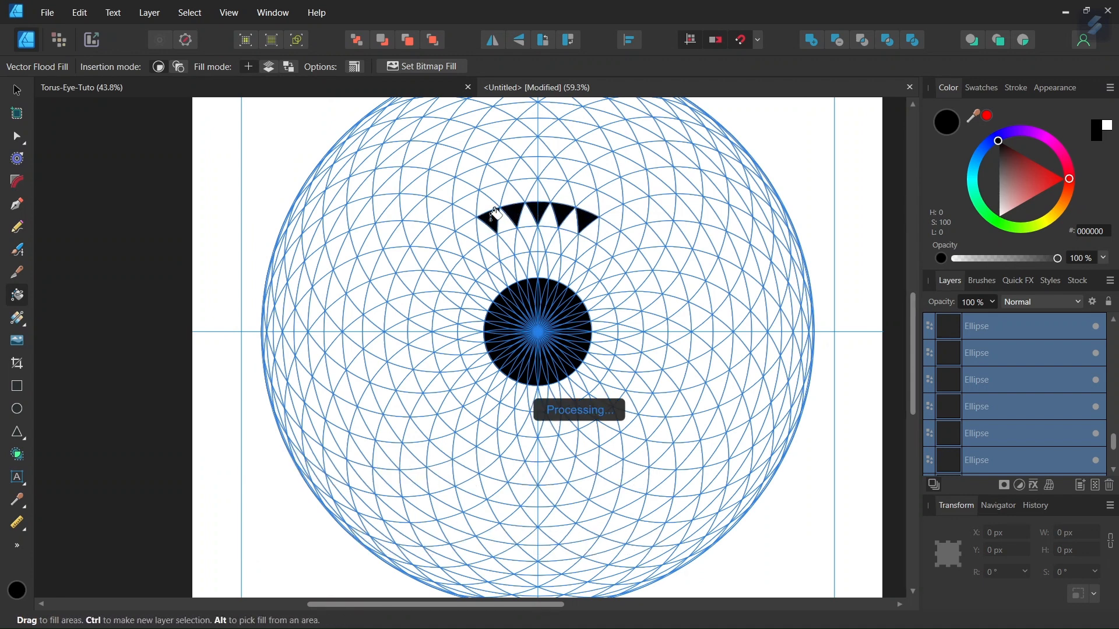
{"action": "left_click", "coordinate": [493, 217]}
{"action": "left_click", "coordinate": [474, 231]}
{"action": "left_click", "coordinate": [457, 247]}
Undo the misplaced fill and continue the black triangles down the left side and underside of the third band.
{"action": "left_click", "coordinate": [436, 278]}
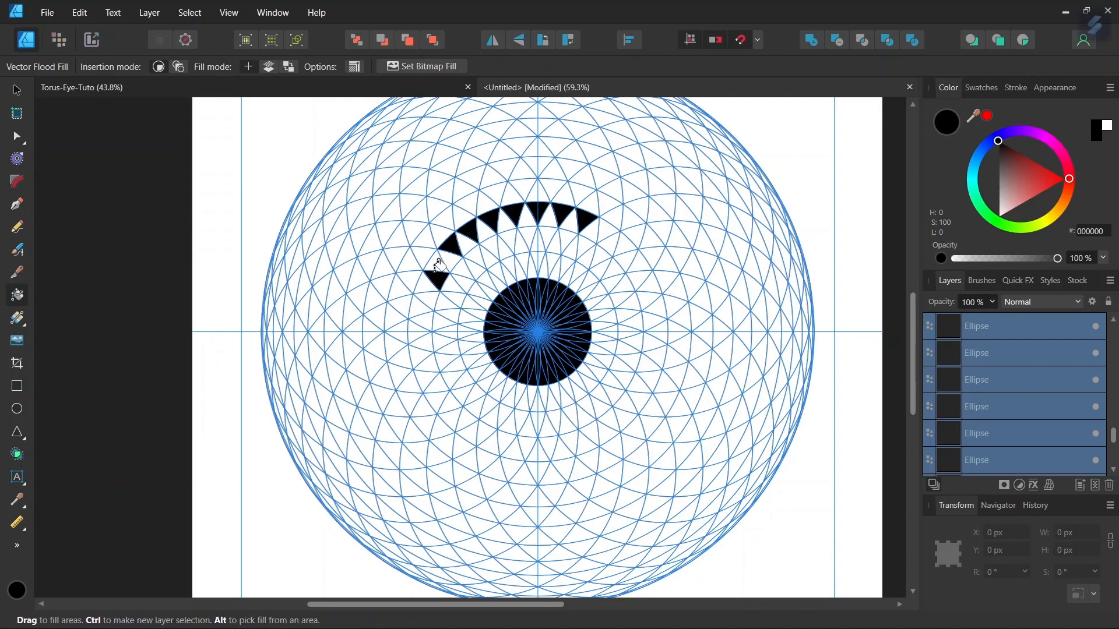
{"action": "key", "text": "ctrl+z"}
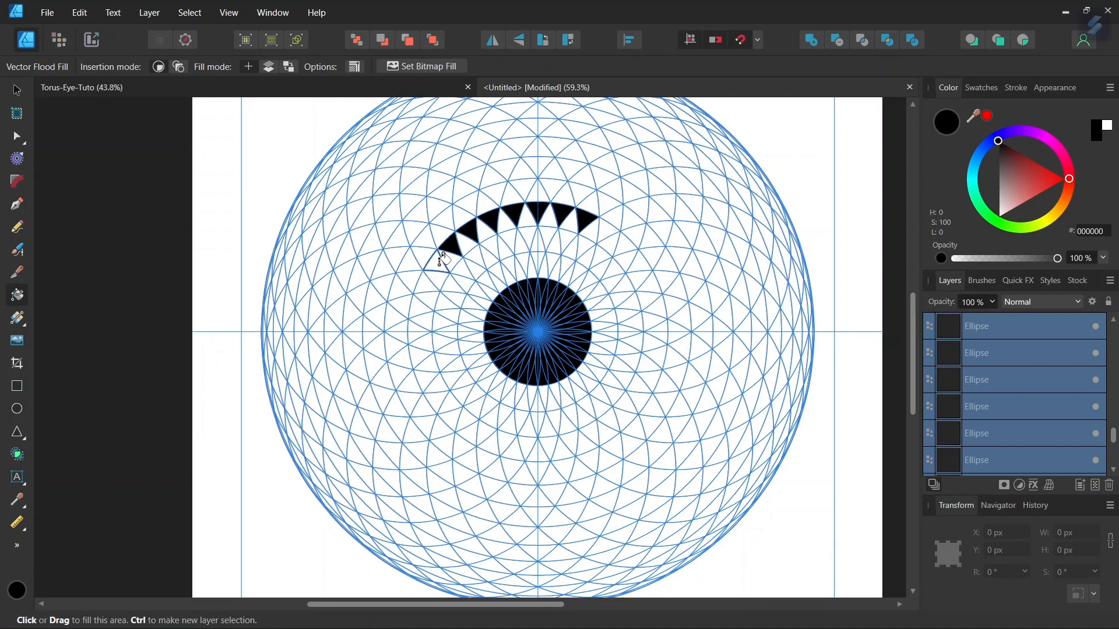
{"action": "left_click", "coordinate": [441, 259]}
{"action": "left_click", "coordinate": [429, 281]}
{"action": "left_click", "coordinate": [418, 308]}
{"action": "left_click", "coordinate": [416, 331]}
{"action": "left_click", "coordinate": [418, 355]}
{"action": "left_click", "coordinate": [425, 377]}
{"action": "left_click", "coordinate": [436, 398]}
{"action": "left_click", "coordinate": [452, 417]}
{"action": "left_click", "coordinate": [469, 432]}
{"action": "left_click", "coordinate": [491, 442]}
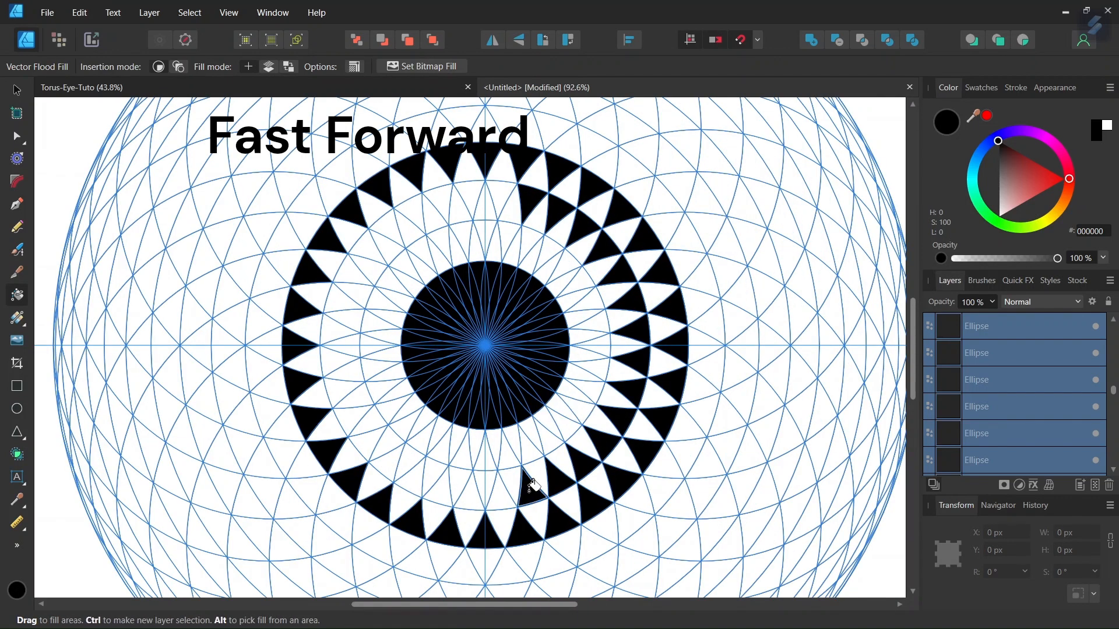
Flood-fill the triangles all around the second band outside the pupil with black.
{"action": "left_click", "coordinate": [471, 494]}
{"action": "left_click", "coordinate": [368, 441]}
{"action": "left_click", "coordinate": [353, 274]}
{"action": "left_click", "coordinate": [470, 197]}
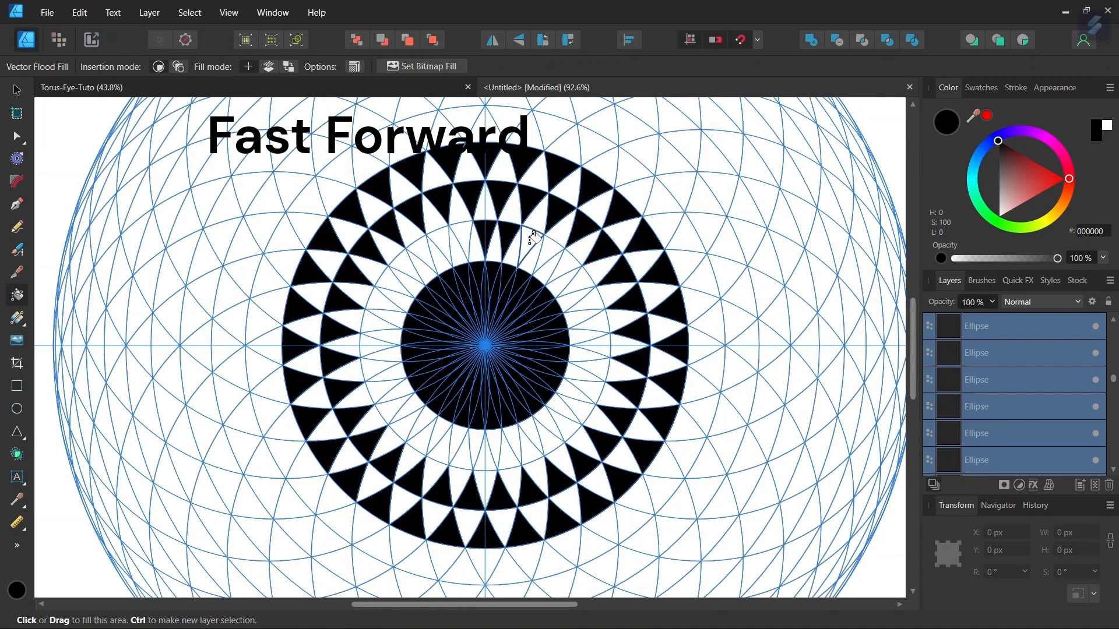
Flood-fill the narrow triangles of the first band, directly around the pupil, with black.
{"action": "left_click", "coordinate": [529, 241]}
{"action": "left_click", "coordinate": [597, 345]}
{"action": "left_click", "coordinate": [485, 458]}
{"action": "left_click", "coordinate": [392, 407]}
{"action": "left_click", "coordinate": [384, 391]}
{"action": "left_click", "coordinate": [407, 262]}
Flood-fill the triangles all around the fourth band outside the pupil with black.
{"action": "left_click", "coordinate": [630, 169]}
{"action": "left_click", "coordinate": [711, 325]}
{"action": "left_click", "coordinate": [632, 521]}
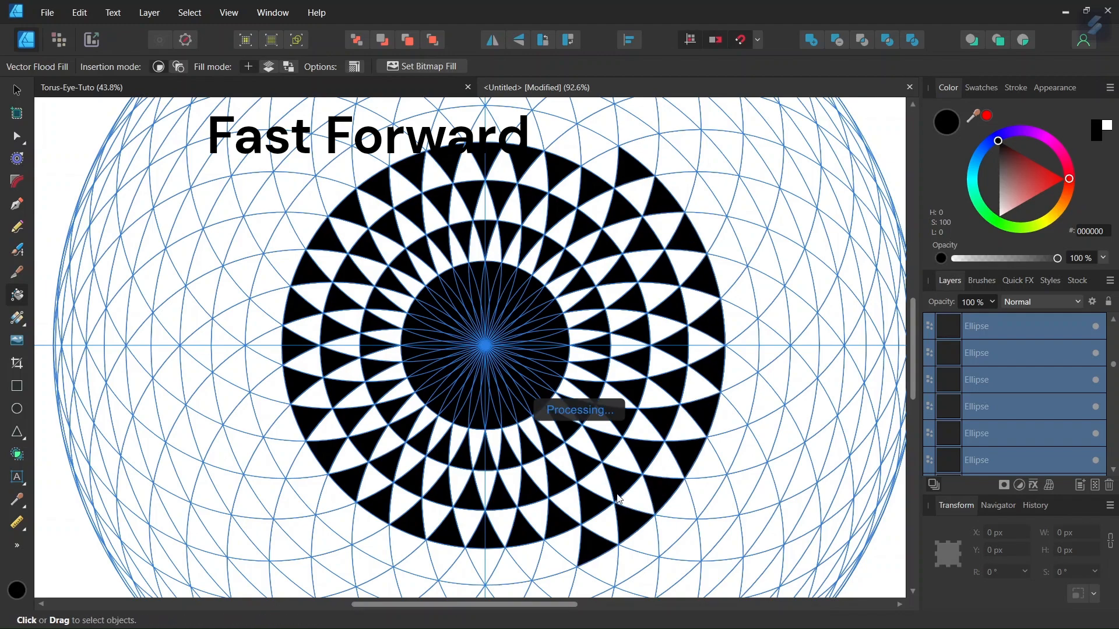
{"action": "left_click", "coordinate": [465, 571]}
{"action": "left_click", "coordinate": [261, 320]}
{"action": "left_click", "coordinate": [465, 120]}
Flood-fill the triangles all around the fifth band outside the pupil with black.
{"action": "left_click", "coordinate": [634, 124]}
{"action": "left_click", "coordinate": [723, 236]}
{"action": "scroll", "coordinate": [662, 469], "scroll_direction": "down", "scroll_amount": 2}
{"action": "left_click", "coordinate": [461, 539]}
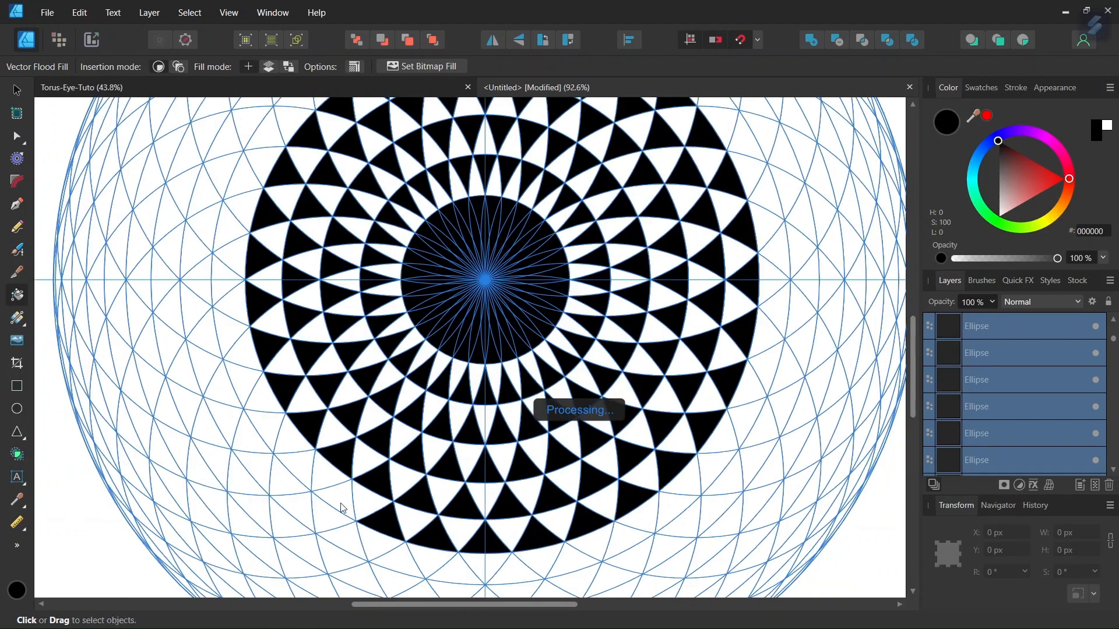
{"action": "left_click", "coordinate": [279, 443]}
Fill the triangles across the top and upper right of the sixth and seventh bands with black.
{"action": "scroll", "coordinate": [772, 232], "scroll_direction": "up", "scroll_amount": 2}
{"action": "scroll", "coordinate": [771, 233], "scroll_direction": "up", "scroll_amount": 5}
{"action": "left_click", "coordinate": [568, 213]}
{"action": "left_click", "coordinate": [456, 206]}
{"action": "left_click", "coordinate": [548, 181]}
{"action": "left_click", "coordinate": [713, 260]}
{"action": "left_click", "coordinate": [701, 213]}
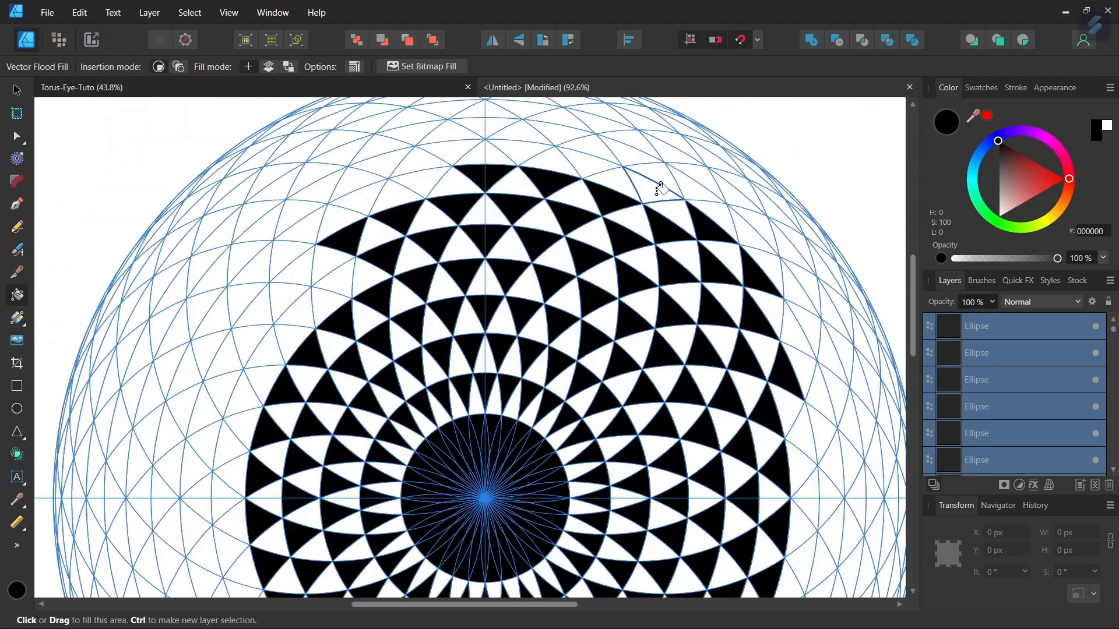
Continue the black triangles outward over the top and upper left of the pattern, out to the eighth band.
{"action": "left_click", "coordinate": [519, 150]}
{"action": "left_click", "coordinate": [327, 189]}
{"action": "left_click", "coordinate": [255, 271]}
{"action": "left_click_drag", "start_coordinate": [229, 451], "coordinate": [345, 295]}
{"action": "left_click", "coordinate": [344, 291]}
{"action": "left_click", "coordinate": [310, 314]}
Fill the triangles along the lower left and underside of the sixth and seventh bands with black.
{"action": "scroll", "coordinate": [312, 308], "scroll_direction": "down", "scroll_amount": 3}
{"action": "left_click", "coordinate": [570, 431]}
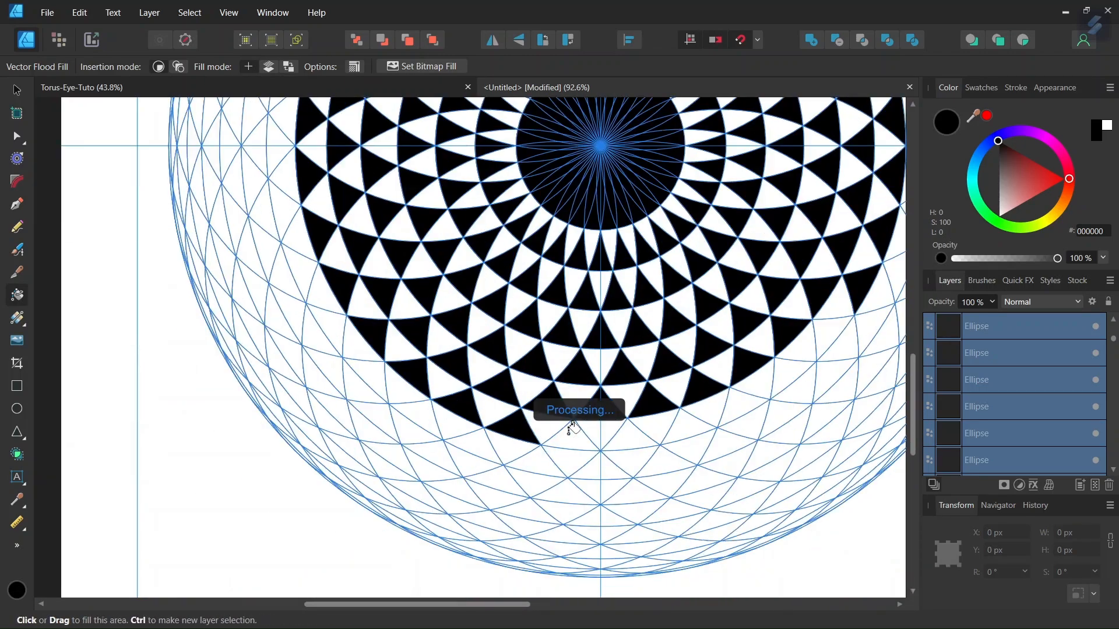
{"action": "left_click", "coordinate": [476, 444]}
{"action": "left_click", "coordinate": [667, 460]}
{"action": "scroll", "coordinate": [583, 381], "scroll_direction": "up", "scroll_amount": 1}
{"action": "left_click", "coordinate": [471, 297]}
{"action": "left_click", "coordinate": [470, 338]}
{"action": "left_click", "coordinate": [661, 490]}
Fill the outer triangles across the top of the torus, beyond the seventh band, with black.
{"action": "scroll", "coordinate": [474, 257], "scroll_direction": "up", "scroll_amount": 6}
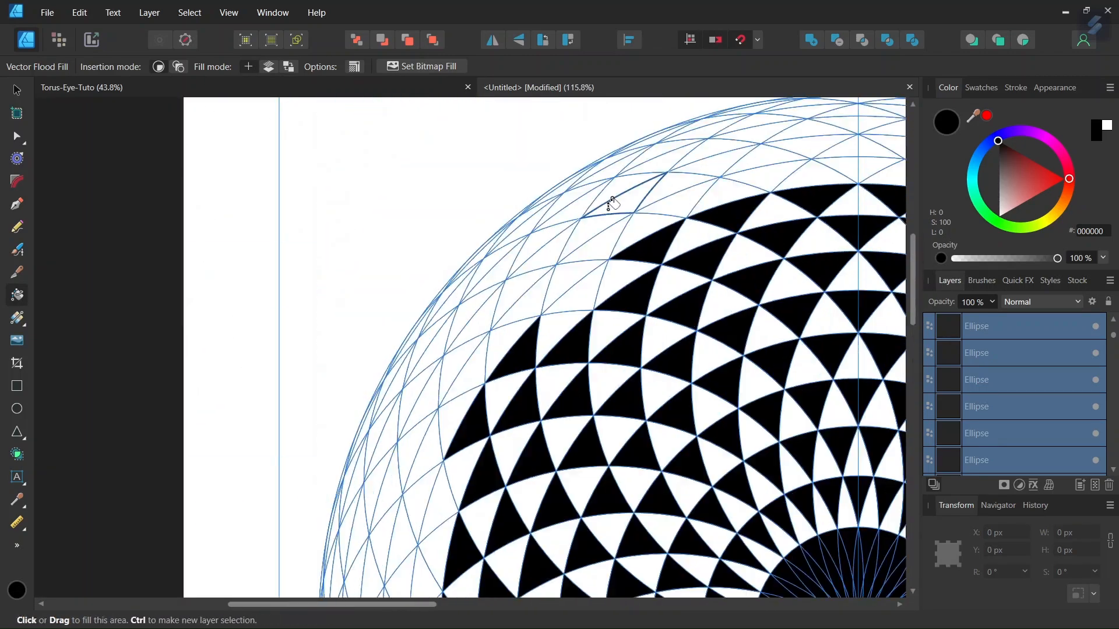
{"action": "scroll", "coordinate": [610, 202], "scroll_direction": "right", "scroll_amount": 4}
{"action": "left_click", "coordinate": [525, 185]}
{"action": "left_click", "coordinate": [659, 185]}
{"action": "left_click", "coordinate": [746, 222]}
{"action": "left_click", "coordinate": [563, 167]}
Fill the triangles down the right side and lower right of the seventh and eighth bands with black.
{"action": "scroll", "coordinate": [786, 250], "scroll_direction": "down", "scroll_amount": 3}
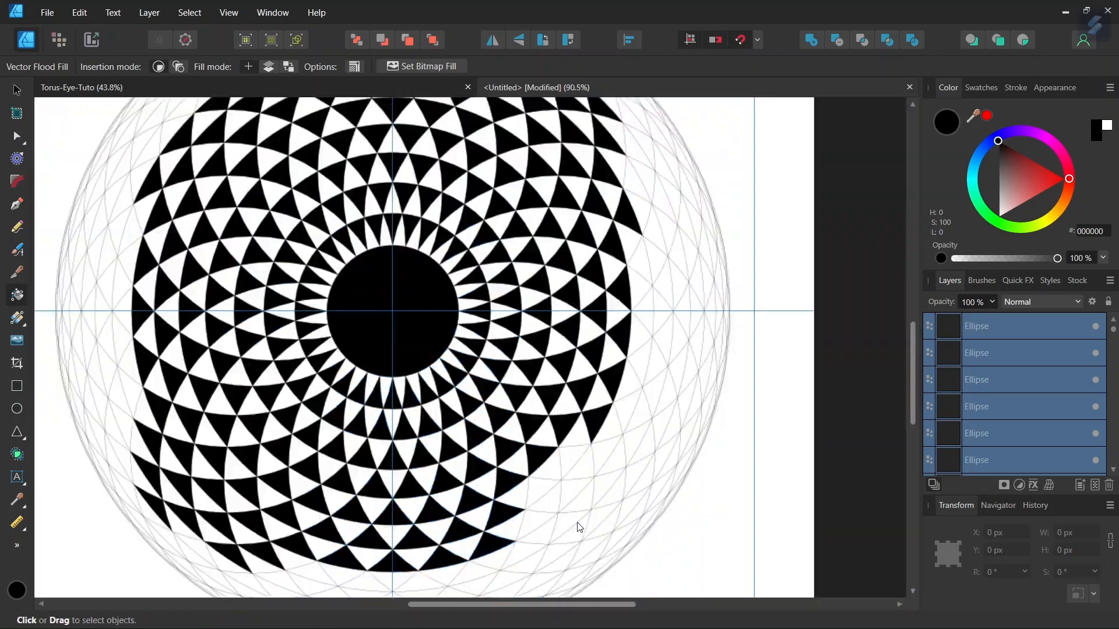
{"action": "scroll", "coordinate": [571, 432], "scroll_direction": "up", "scroll_amount": 4}
{"action": "left_click", "coordinate": [697, 265]}
{"action": "scroll", "coordinate": [734, 322], "scroll_direction": "up", "scroll_amount": 4}
{"action": "left_click", "coordinate": [734, 322]}
{"action": "scroll", "coordinate": [586, 490], "scroll_direction": "down", "scroll_amount": 5}
{"action": "scroll", "coordinate": [560, 495], "scroll_direction": "down", "scroll_amount": 2}
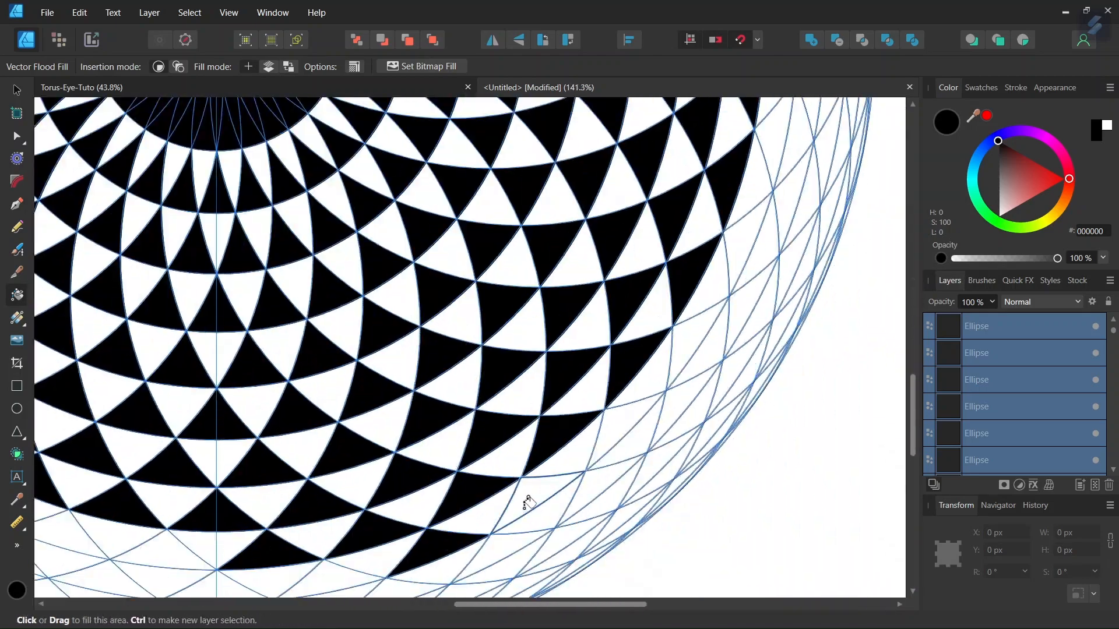
Fill the ninth and tenth bands' triangles along the right side and underside with black.
{"action": "scroll", "coordinate": [779, 169], "scroll_direction": "up", "scroll_amount": 3}
{"action": "scroll", "coordinate": [463, 209], "scroll_direction": "up", "scroll_amount": 5}
{"action": "scroll", "coordinate": [733, 446], "scroll_direction": "down", "scroll_amount": 10}
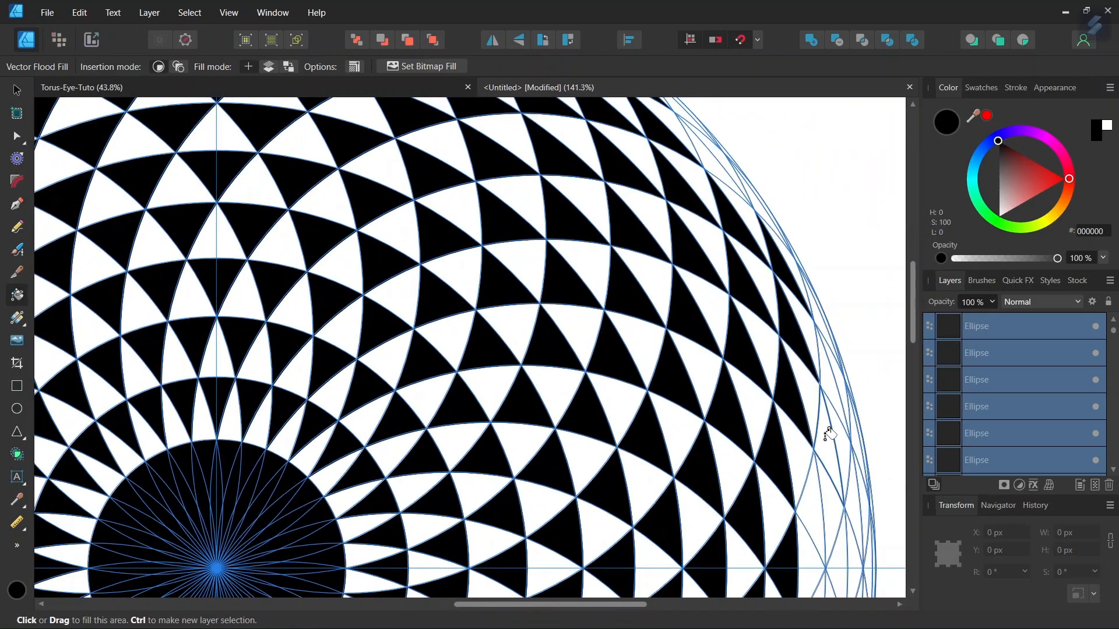
{"action": "scroll", "coordinate": [490, 609], "scroll_direction": "left", "scroll_amount": 5}
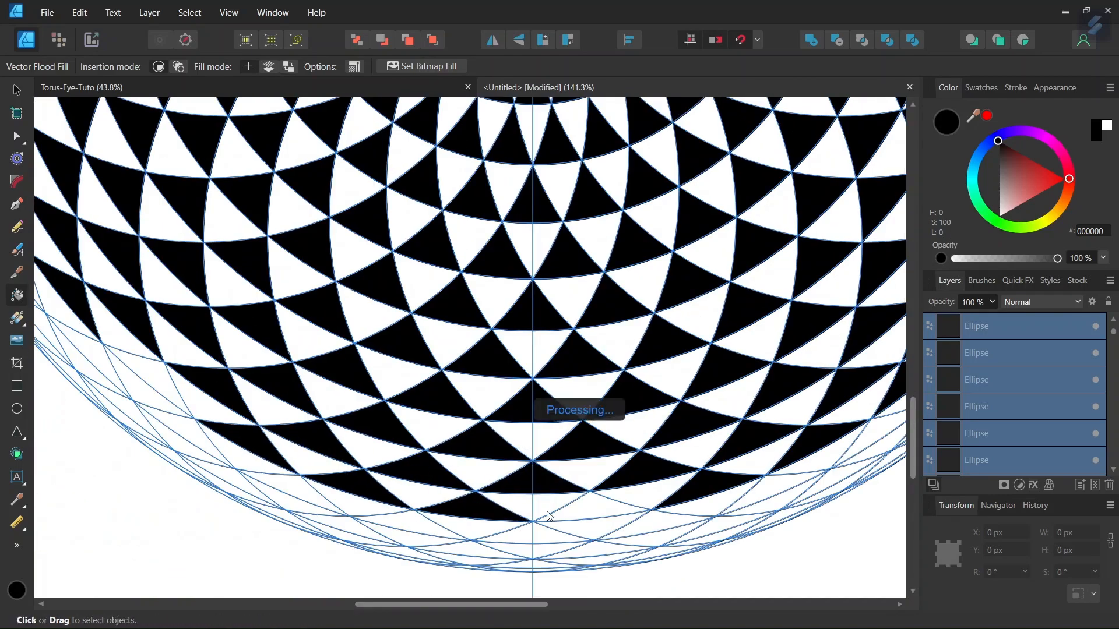
{"action": "scroll", "coordinate": [546, 516], "scroll_direction": "down", "scroll_amount": 3}
Fill the remaining outer triangles along the lower left and left side of the torus with black.
{"action": "scroll", "coordinate": [547, 516], "scroll_direction": "up", "scroll_amount": 4}
{"action": "scroll", "coordinate": [546, 516], "scroll_direction": "left", "scroll_amount": 2}
{"action": "left_click", "coordinate": [378, 400]}
{"action": "scroll", "coordinate": [373, 391], "scroll_direction": "down", "scroll_amount": 1}
{"action": "left_click_drag", "start_coordinate": [346, 327], "coordinate": [344, 385]}
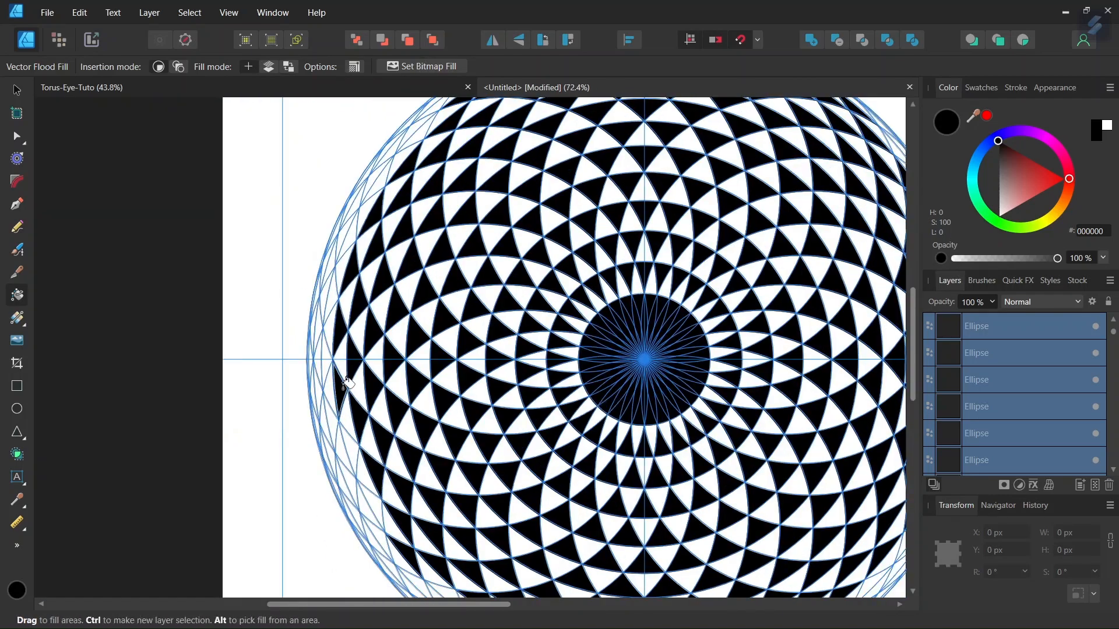
Flood-fill the thin triangles along the upper-left and top rim of the outer circle with black.
{"action": "scroll", "coordinate": [564, 150], "scroll_direction": "up", "scroll_amount": 2}
{"action": "scroll", "coordinate": [564, 150], "scroll_direction": "up", "scroll_amount": 5}
{"action": "scroll", "coordinate": [317, 350], "scroll_direction": "down", "scroll_amount": 3}
{"action": "scroll", "coordinate": [749, 272], "scroll_direction": "up", "scroll_amount": 5}
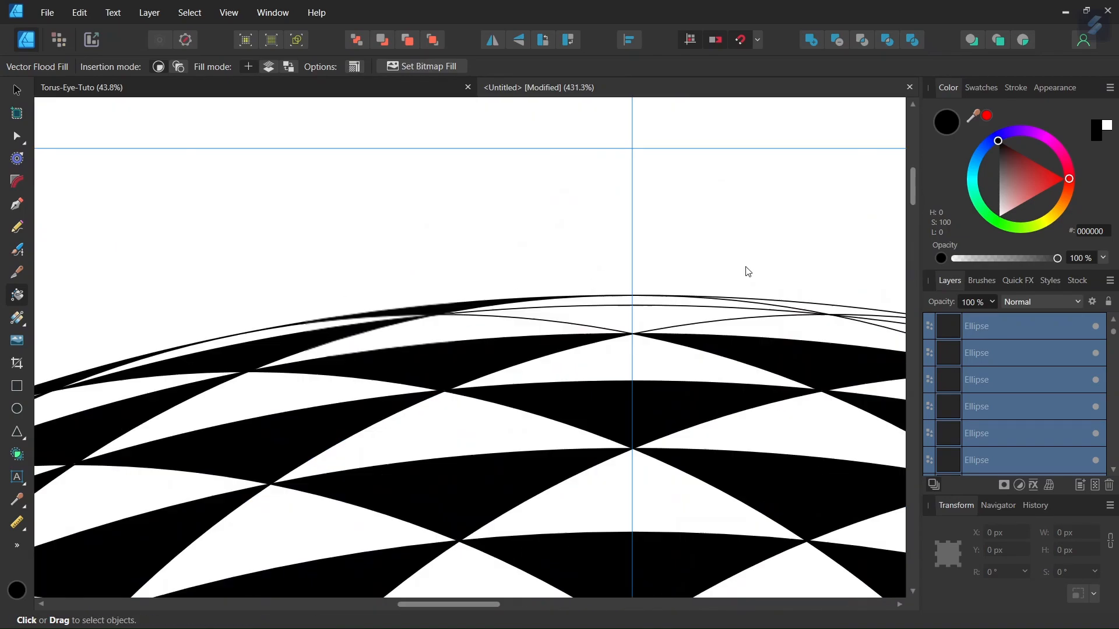
{"action": "scroll", "coordinate": [748, 272], "scroll_direction": "down", "scroll_amount": 2}
{"action": "scroll", "coordinate": [791, 427], "scroll_direction": "right", "scroll_amount": 3}
Fill the narrow rim triangles down the upper-right and right edge of the outer circle with black.
{"action": "left_click", "coordinate": [791, 428]}
{"action": "scroll", "coordinate": [790, 414], "scroll_direction": "down", "scroll_amount": 4}
{"action": "left_click", "coordinate": [789, 400]}
{"action": "scroll", "coordinate": [740, 466], "scroll_direction": "down", "scroll_amount": 3}
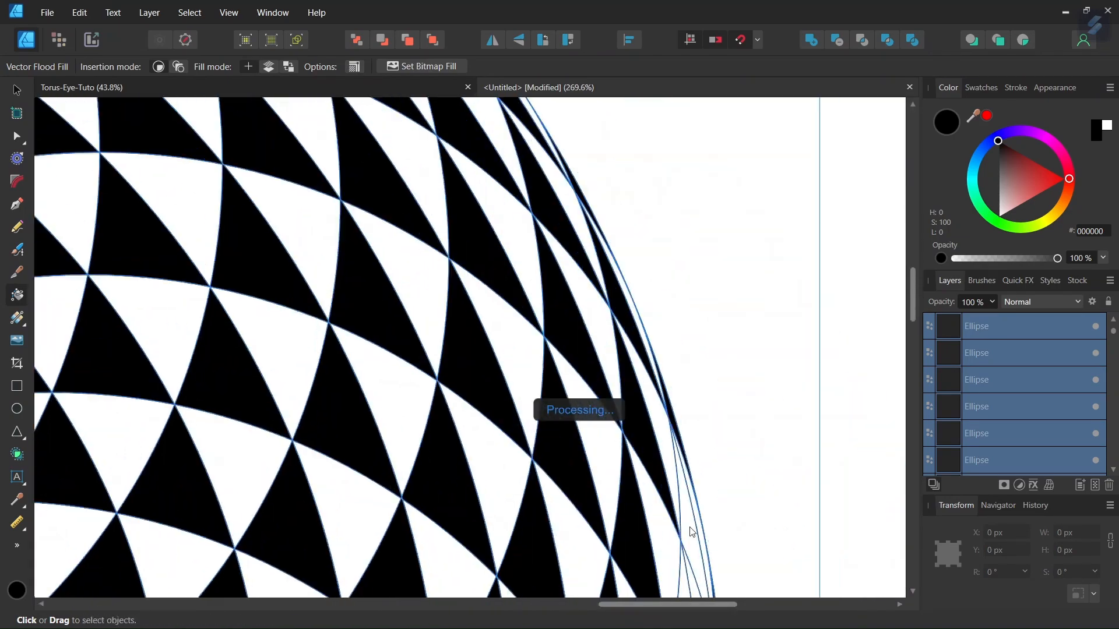
{"action": "scroll", "coordinate": [691, 532], "scroll_direction": "down", "scroll_amount": 4}
{"action": "left_click", "coordinate": [721, 442]}
Fill the narrow rim triangles along the lower-right and bottom edge of the outer circle with black.
{"action": "scroll", "coordinate": [722, 443], "scroll_direction": "down", "scroll_amount": 6}
{"action": "left_click", "coordinate": [357, 403]}
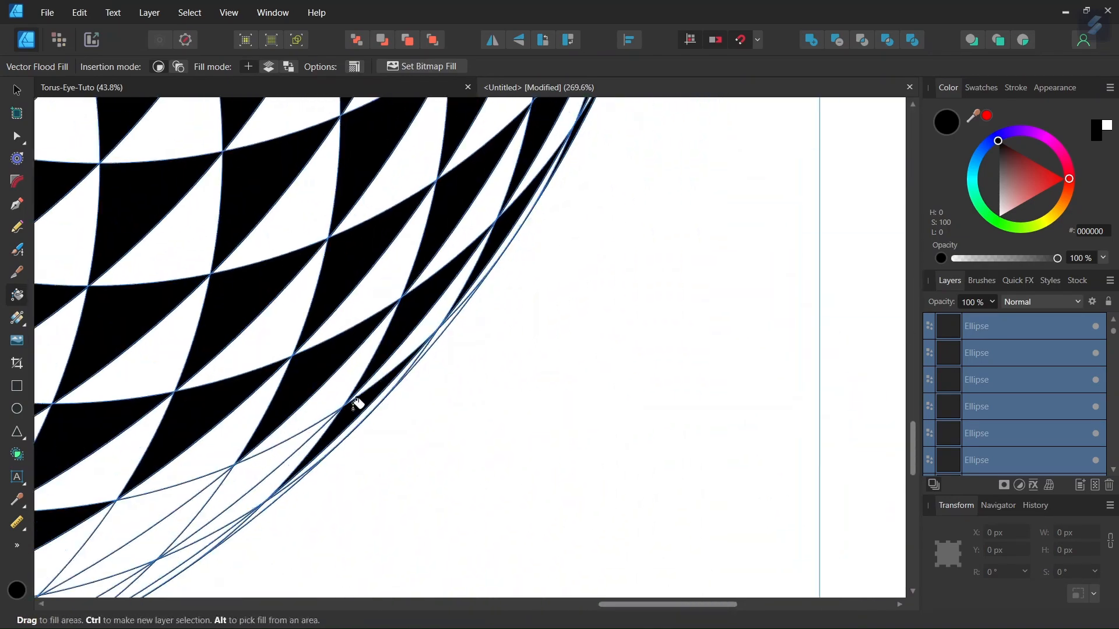
{"action": "scroll", "coordinate": [314, 400], "scroll_direction": "down", "scroll_amount": 5}
{"action": "mouse_move", "coordinate": [357, 403]}
{"action": "left_mouse_down"}
{"action": "mouse_move", "coordinate": [272, 397]}
{"action": "mouse_move", "coordinate": [262, 527]}
{"action": "left_mouse_up"}
{"action": "scroll", "coordinate": [262, 527], "scroll_direction": "left", "scroll_amount": 6}
{"action": "left_click_drag", "start_coordinate": [147, 489], "coordinate": [378, 539]}
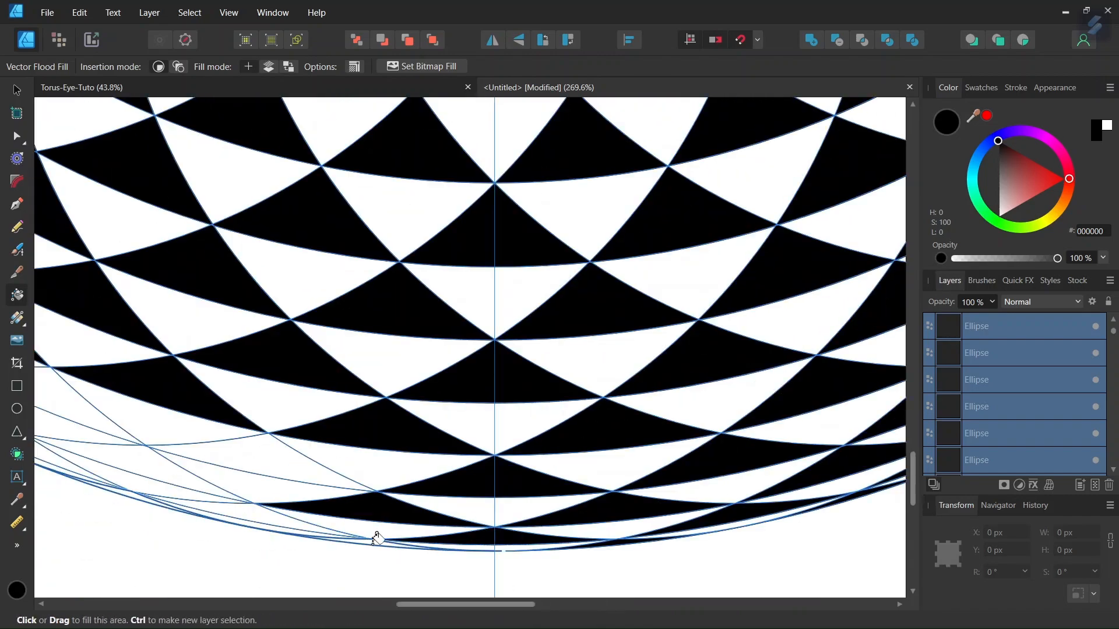
Fill the narrow rim triangles around the lower-left edge of the outer circle with black.
{"action": "scroll", "coordinate": [369, 455], "scroll_direction": "left", "scroll_amount": 8}
{"action": "scroll", "coordinate": [369, 455], "scroll_direction": "up", "scroll_amount": 1}
{"action": "scroll", "coordinate": [374, 584], "scroll_direction": "left", "scroll_amount": 8}
{"action": "scroll", "coordinate": [375, 585], "scroll_direction": "up", "scroll_amount": 3}
{"action": "left_click_drag", "start_coordinate": [145, 163], "coordinate": [330, 372]}
{"action": "scroll", "coordinate": [308, 466], "scroll_direction": "up", "scroll_amount": 3}
{"action": "scroll", "coordinate": [296, 541], "scroll_direction": "left", "scroll_amount": 8}
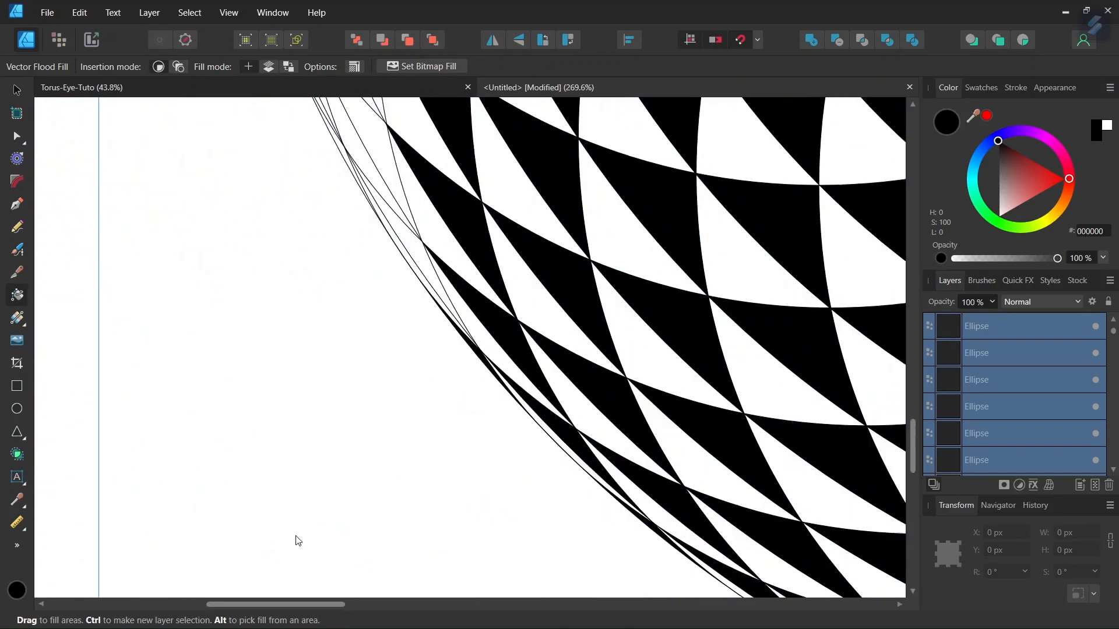
Fill the last rim triangles up the left and upper-left edge with black to complete the pattern.
{"action": "scroll", "coordinate": [309, 402], "scroll_direction": "up", "scroll_amount": 4}
{"action": "scroll", "coordinate": [279, 229], "scroll_direction": "up", "scroll_amount": 6}
{"action": "mouse_move", "coordinate": [322, 262]}
{"action": "left_mouse_down"}
{"action": "mouse_move", "coordinate": [280, 229]}
{"action": "mouse_move", "coordinate": [292, 180]}
{"action": "left_mouse_up"}
{"action": "scroll", "coordinate": [292, 181], "scroll_direction": "up", "scroll_amount": 10}
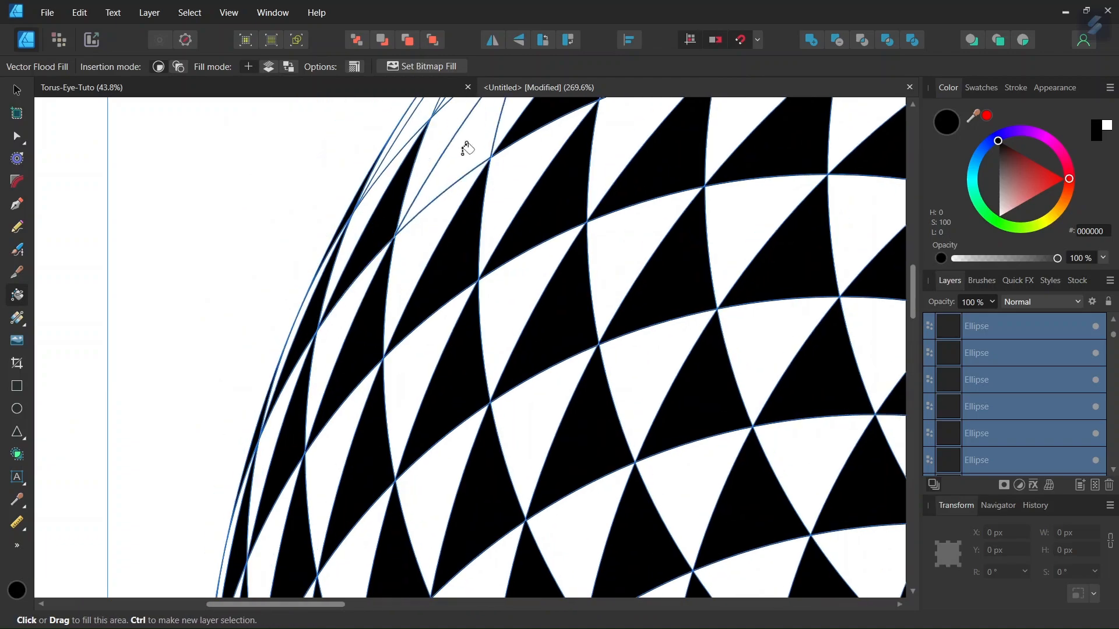
{"action": "scroll", "coordinate": [467, 148], "scroll_direction": "down", "scroll_amount": 6}
{"action": "scroll", "coordinate": [524, 408], "scroll_direction": "up", "scroll_amount": 3}
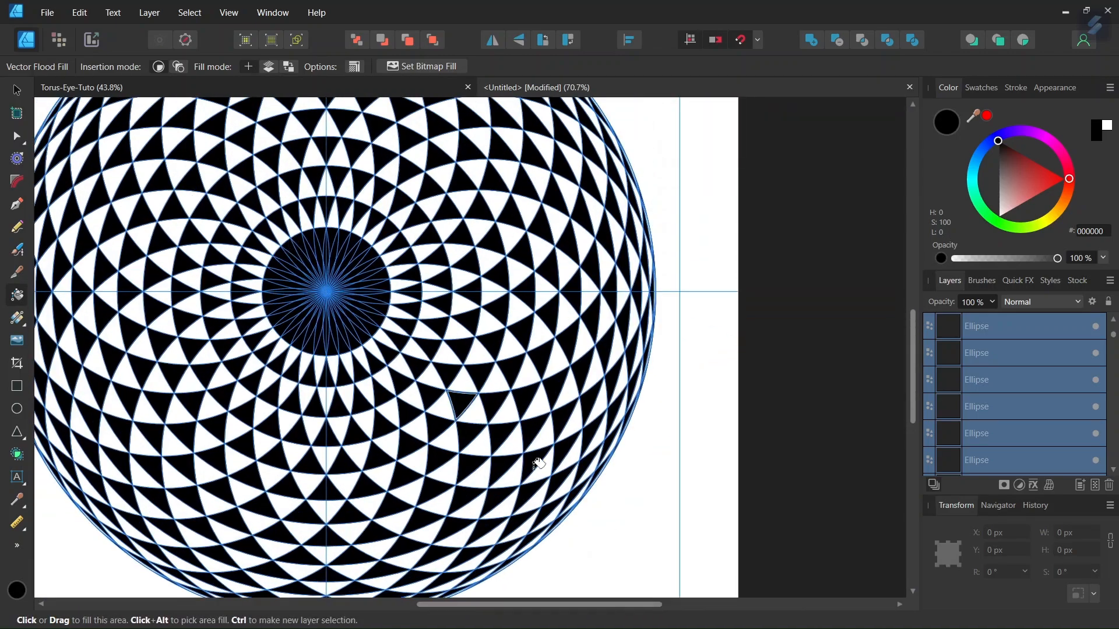
{"action": "left_click_drag", "start_coordinate": [494, 602], "coordinate": [429, 602]}
{"action": "scroll", "coordinate": [474, 324], "scroll_direction": "up", "scroll_amount": 2}
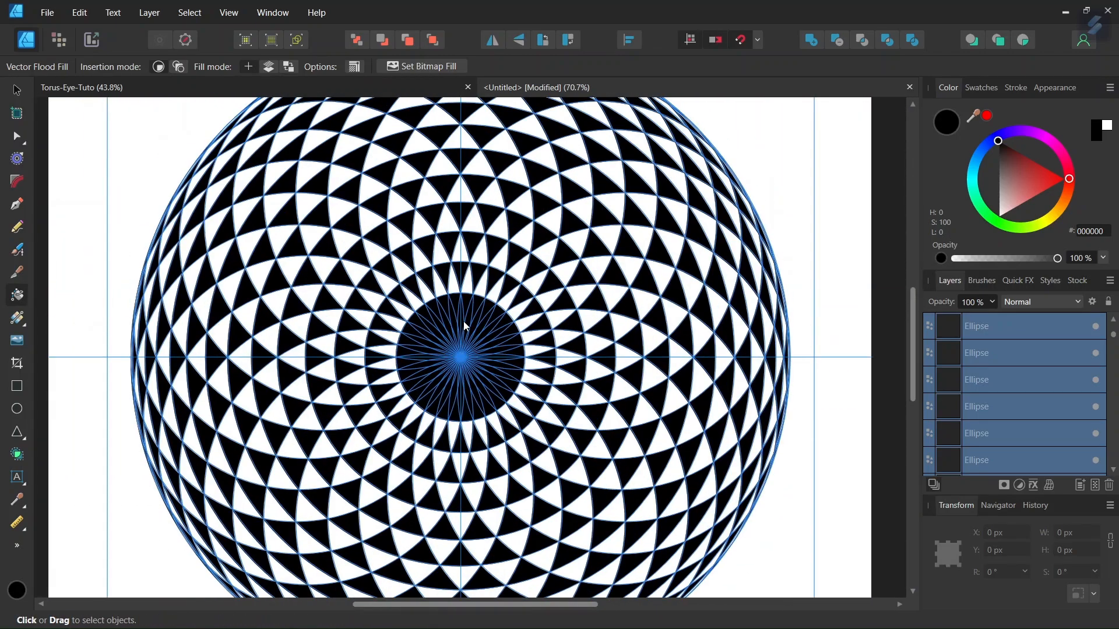
{"action": "scroll", "coordinate": [465, 324], "scroll_direction": "down", "scroll_amount": 1}
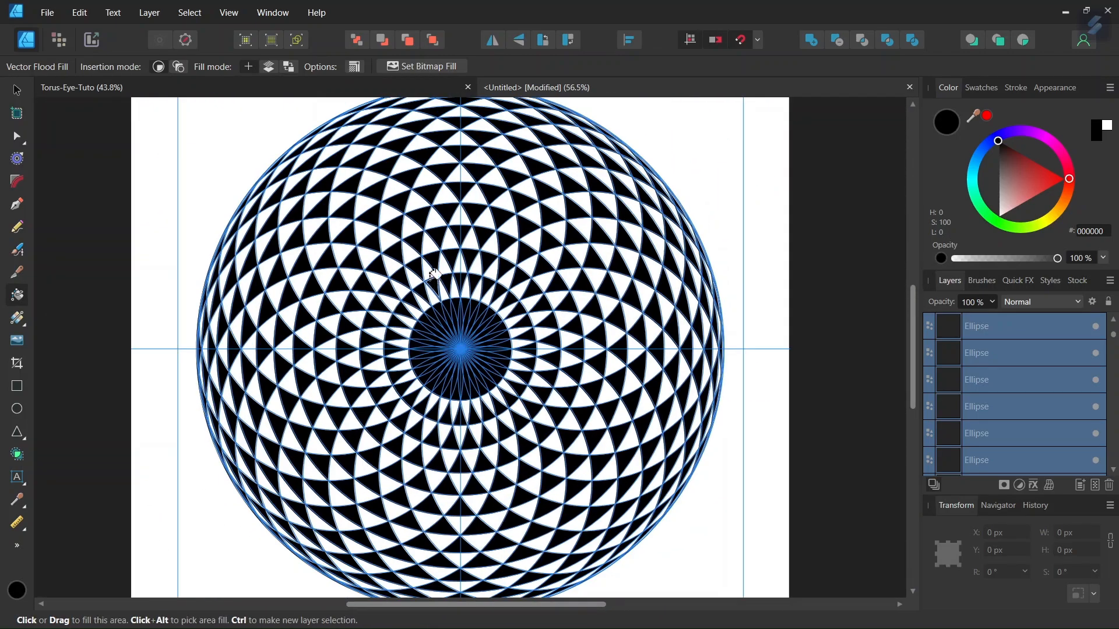
Check the finished Torus-Eye-Tuto example, then return to the untitled drawing and select all its objects.
{"action": "left_click", "coordinate": [228, 88]}
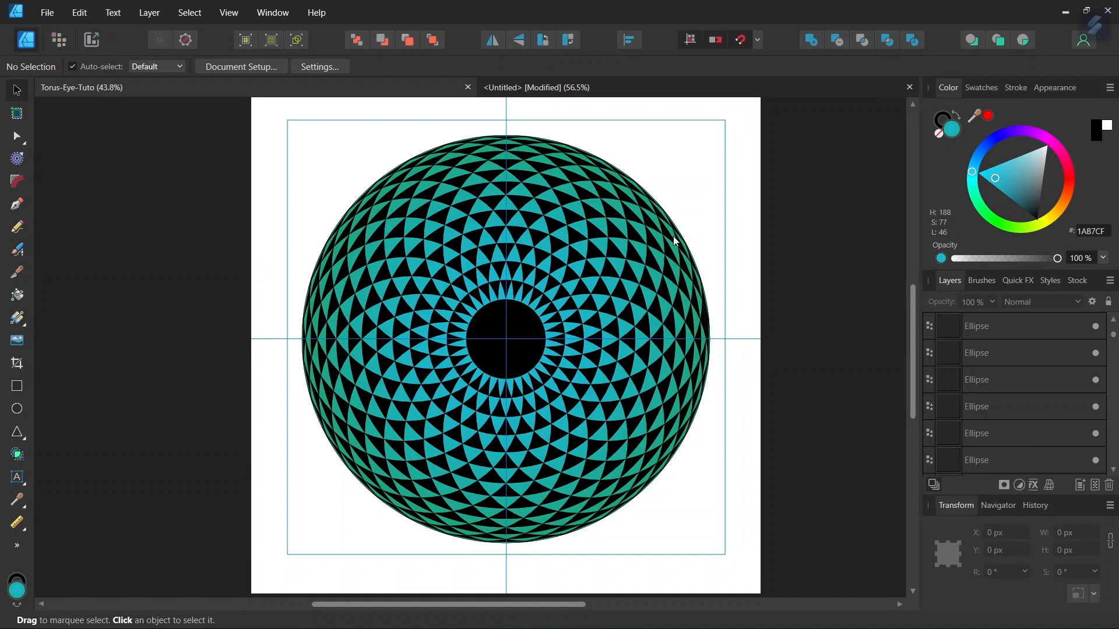
{"action": "left_click", "coordinate": [596, 83]}
{"action": "key", "text": "ctrl+a"}
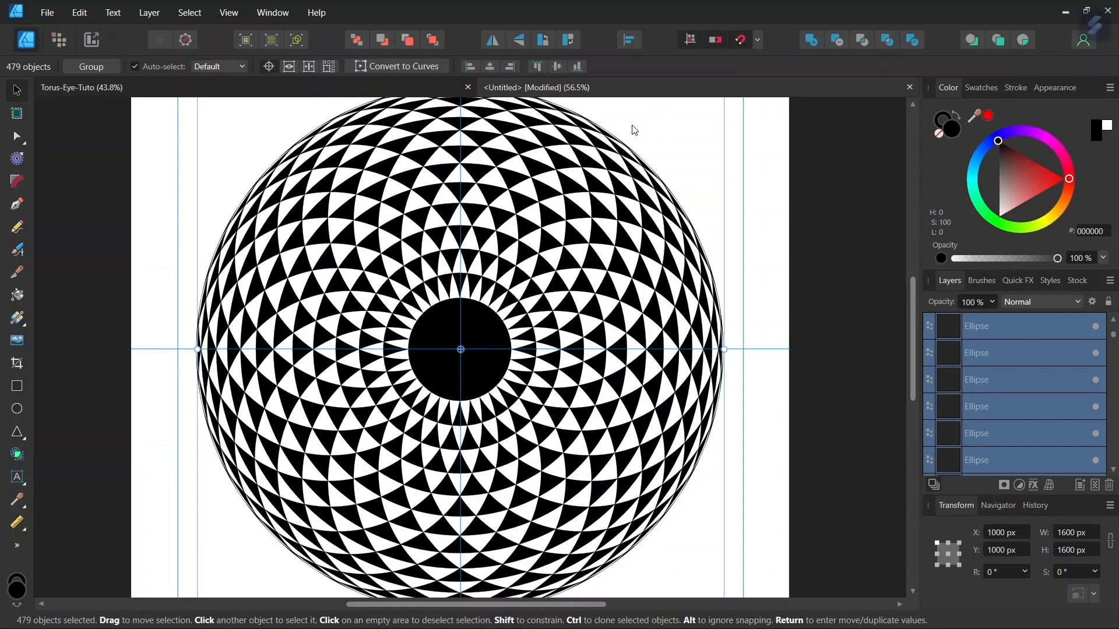
Select the outermost 1600 px circle and move it to the back of the layer stack.
{"action": "scroll", "coordinate": [634, 130], "scroll_direction": "up", "scroll_amount": 3}
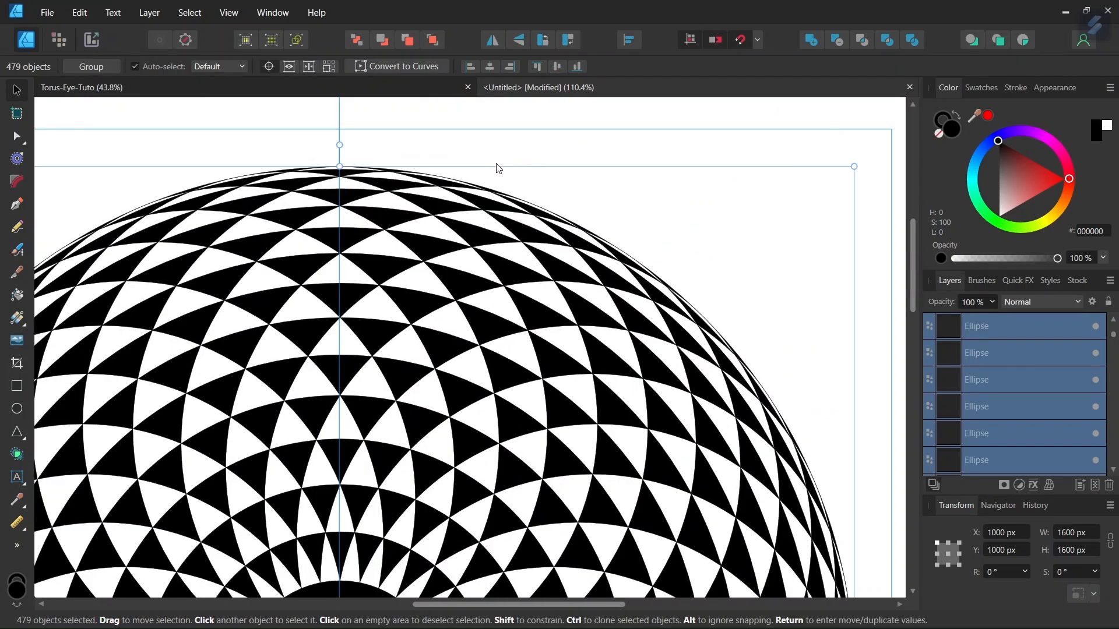
{"action": "scroll", "coordinate": [452, 166], "scroll_direction": "up", "scroll_amount": 3}
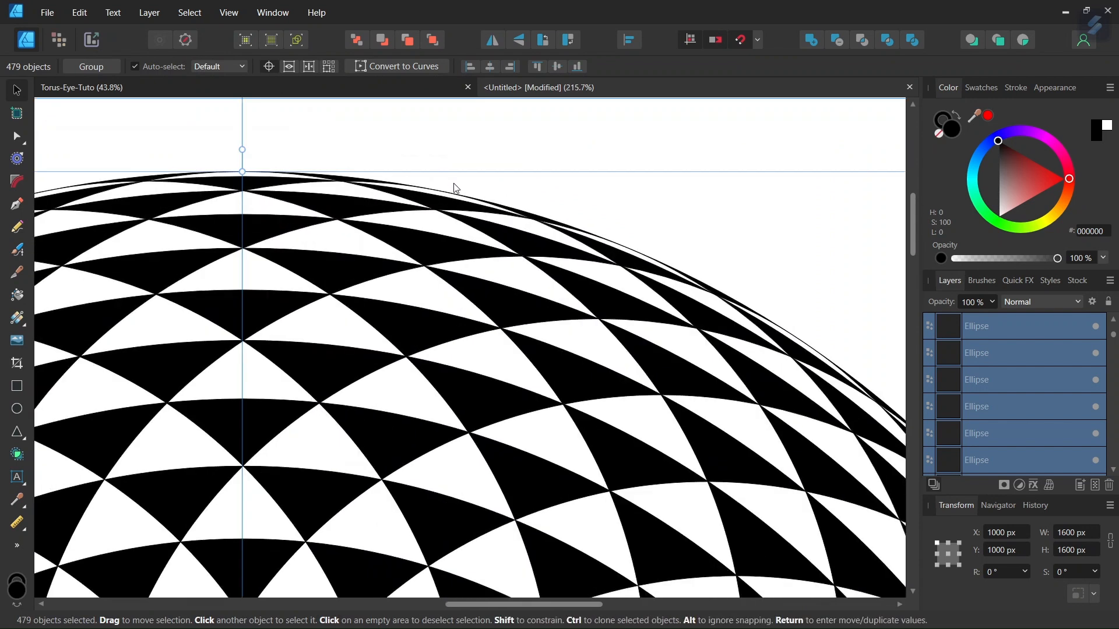
{"action": "left_click", "coordinate": [439, 194]}
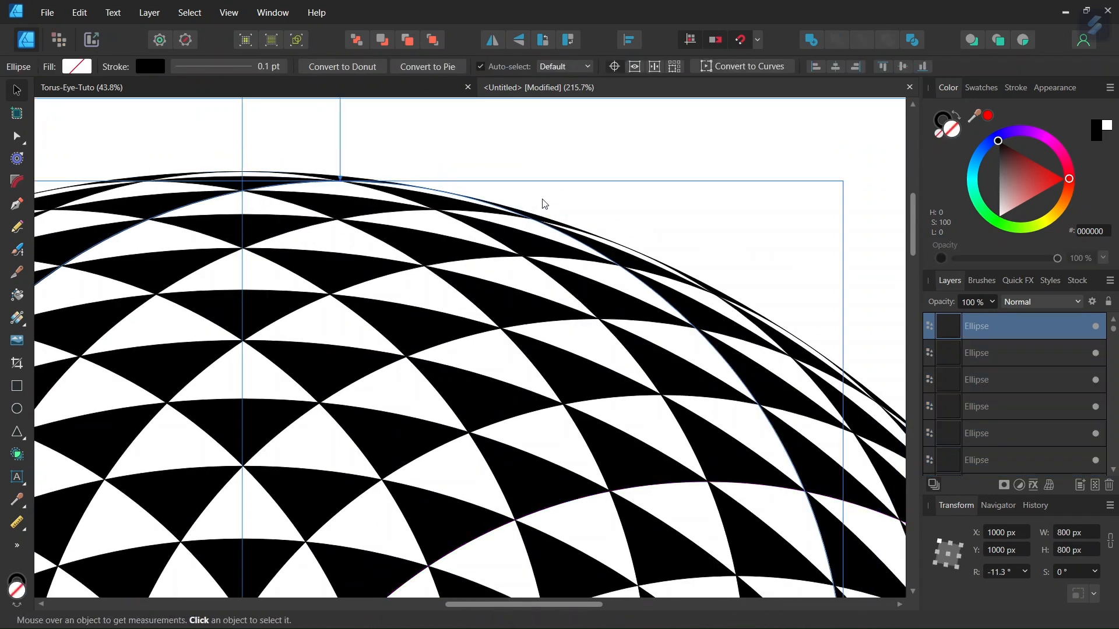
{"action": "scroll", "coordinate": [185, 298], "scroll_direction": "up", "scroll_amount": 1}
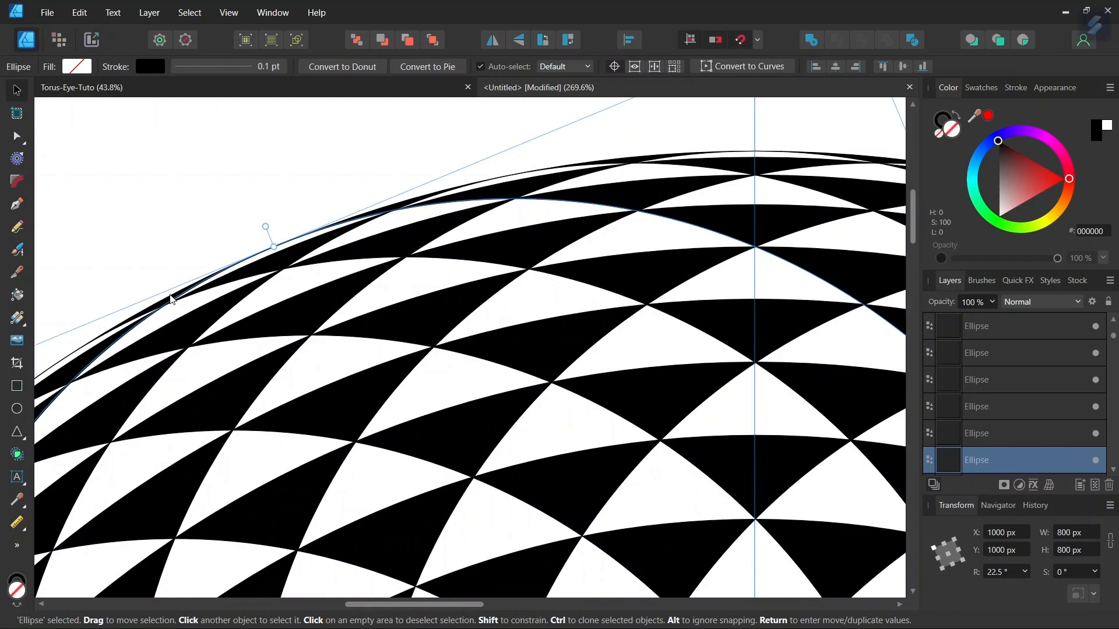
{"action": "left_click", "coordinate": [170, 296]}
{"action": "scroll", "coordinate": [637, 387], "scroll_direction": "down", "scroll_amount": 8}
{"action": "scroll", "coordinate": [716, 488], "scroll_direction": "down", "scroll_amount": 2}
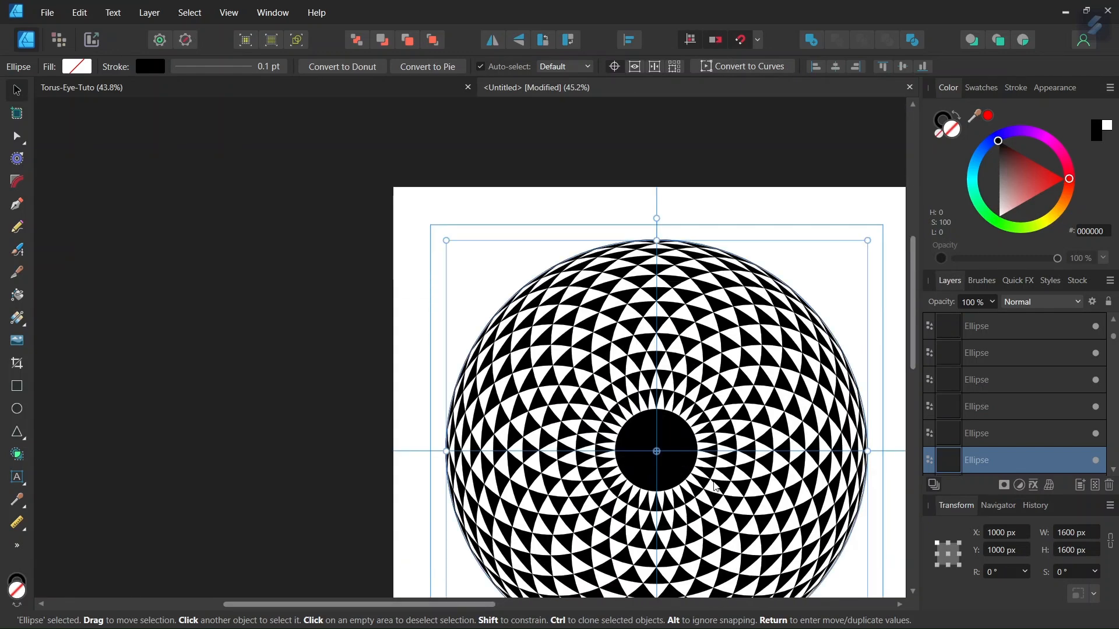
{"action": "scroll", "coordinate": [717, 487], "scroll_direction": "down", "scroll_amount": 2}
{"action": "scroll", "coordinate": [733, 332], "scroll_direction": "right", "scroll_amount": 2}
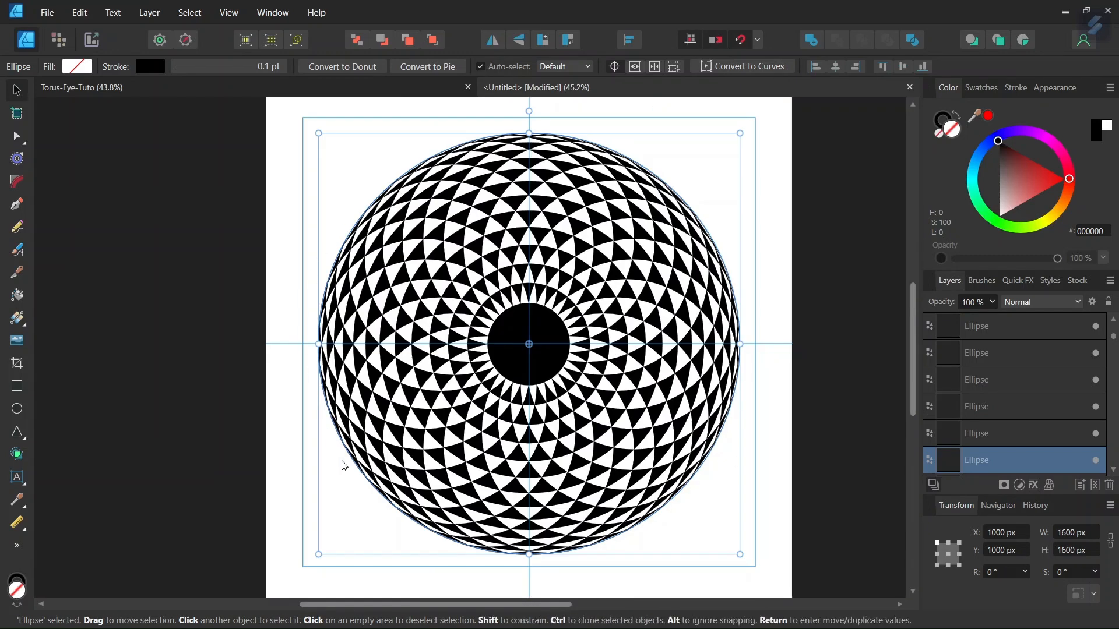
{"action": "scroll", "coordinate": [412, 201], "scroll_direction": "up", "scroll_amount": 8}
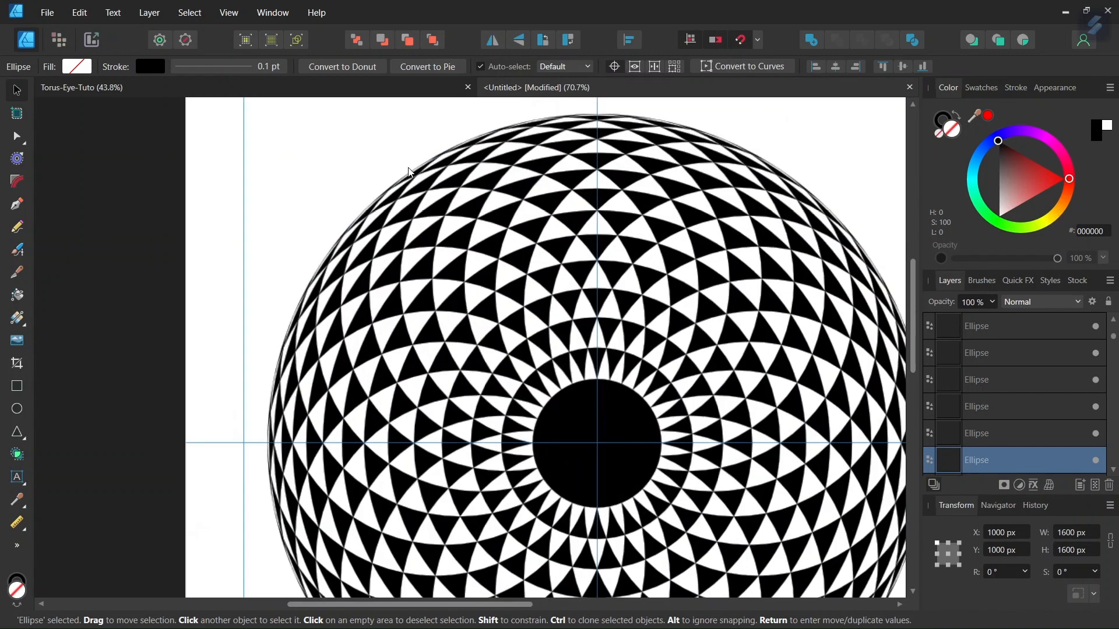
{"action": "scroll", "coordinate": [422, 197], "scroll_direction": "down", "scroll_amount": 8}
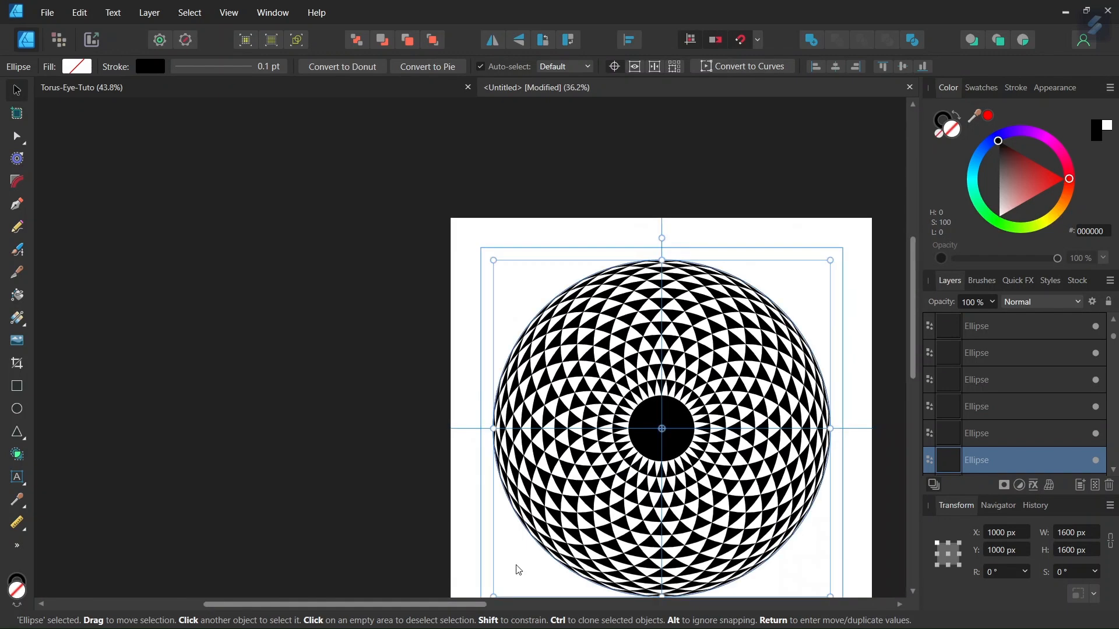
{"action": "left_click_drag", "start_coordinate": [482, 606], "coordinate": [548, 613]}
{"action": "scroll", "coordinate": [571, 470], "scroll_direction": "down", "scroll_amount": 2}
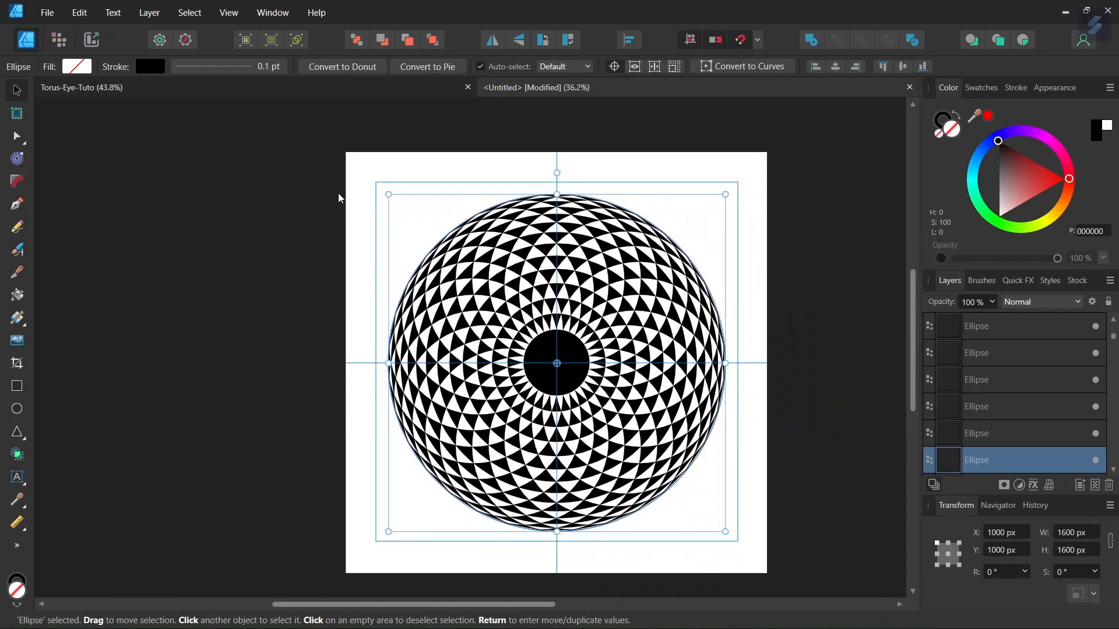
{"action": "left_click", "coordinate": [357, 40]}
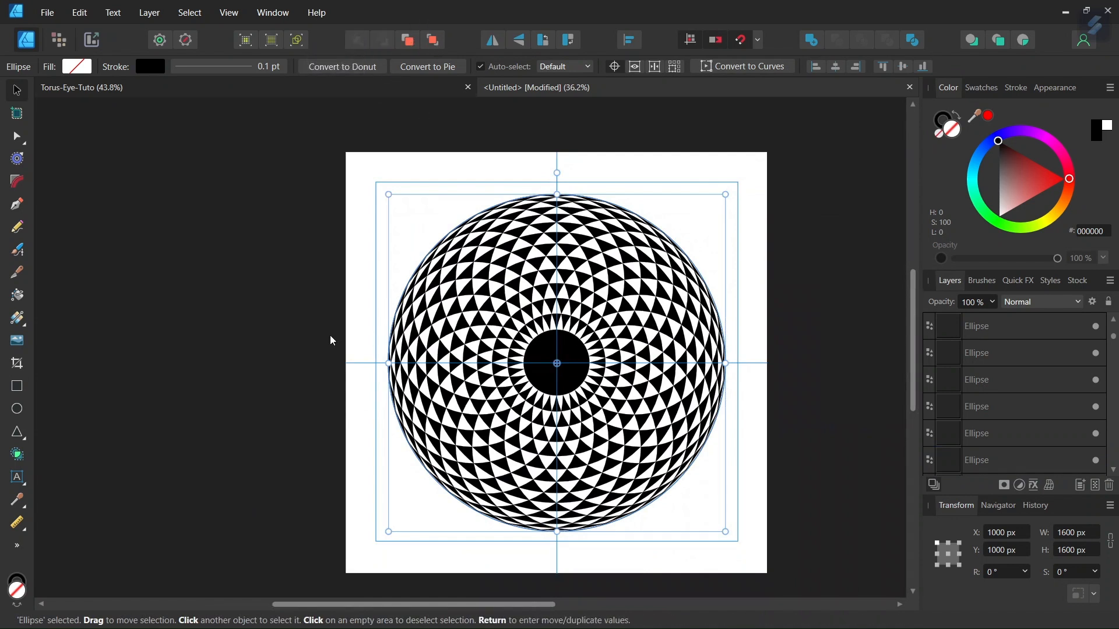
Apply a radial gradient fill to the outermost circle with the Gradient tool.
{"action": "left_click", "coordinate": [17, 318]}
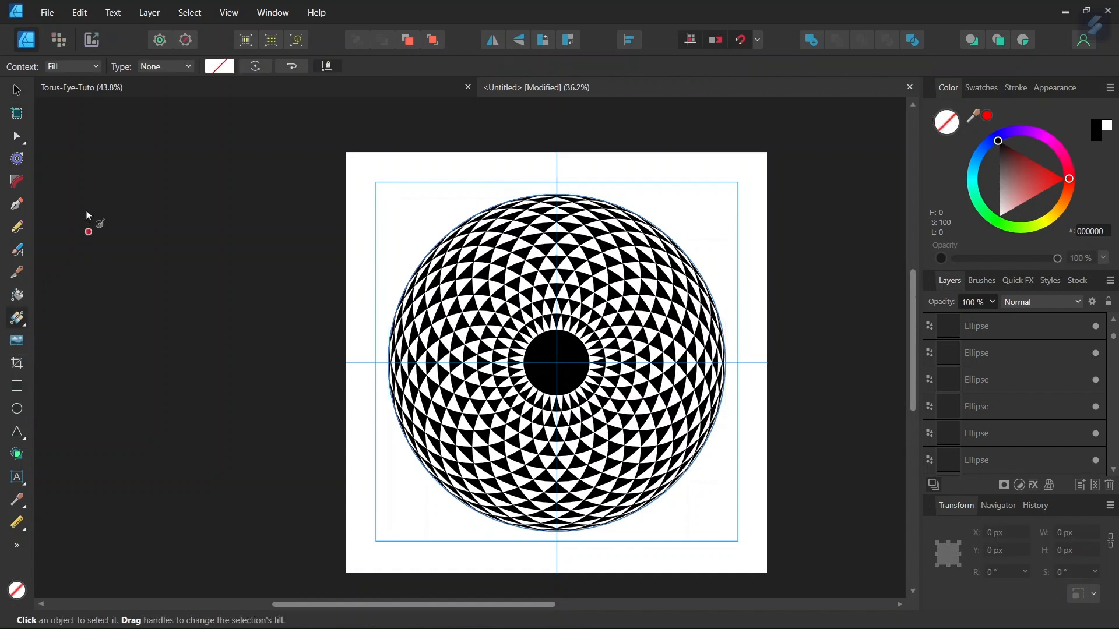
{"action": "left_click", "coordinate": [187, 68]}
{"action": "left_click", "coordinate": [167, 148]}
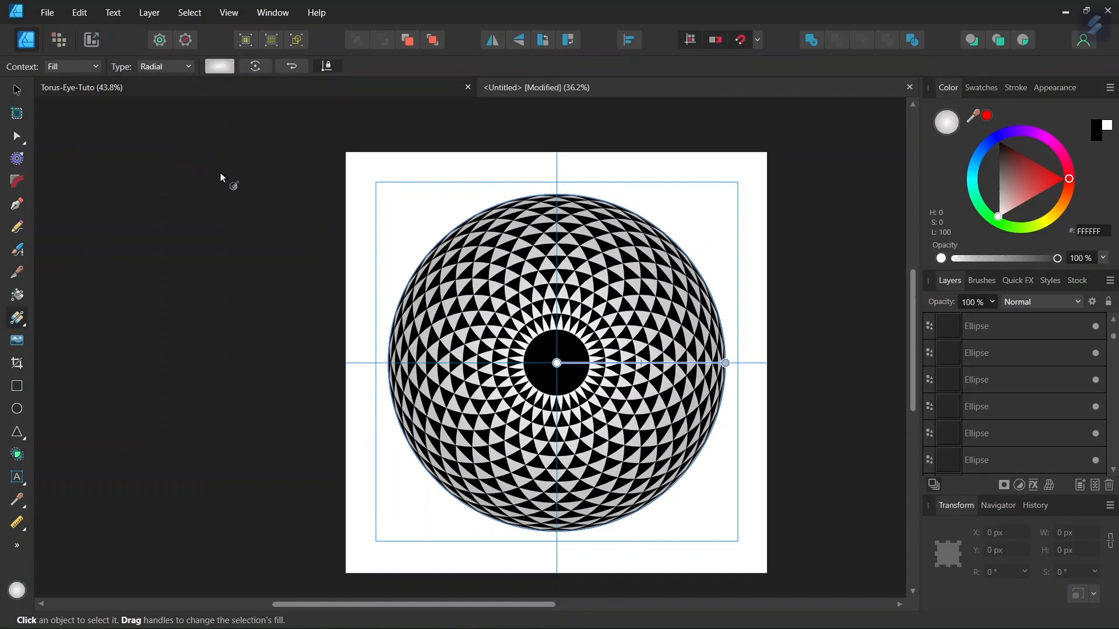
Set the centre stop of the outer circle's radial gradient to light blue, hex 5BBCF4.
{"action": "left_click", "coordinate": [222, 68]}
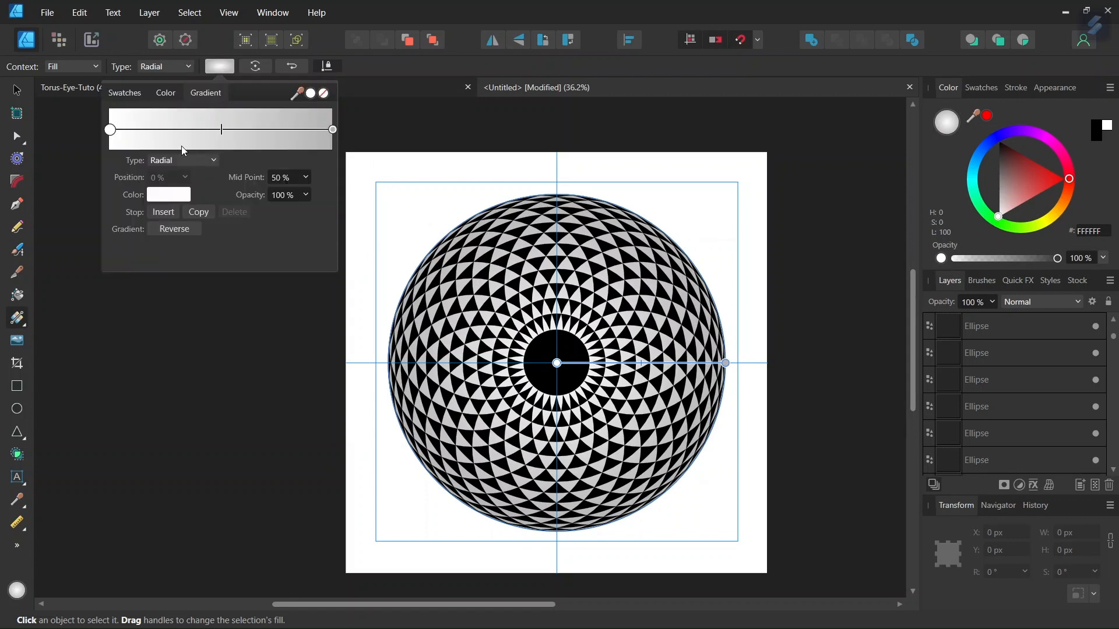
{"action": "left_click", "coordinate": [170, 196]}
{"action": "left_click", "coordinate": [178, 239]}
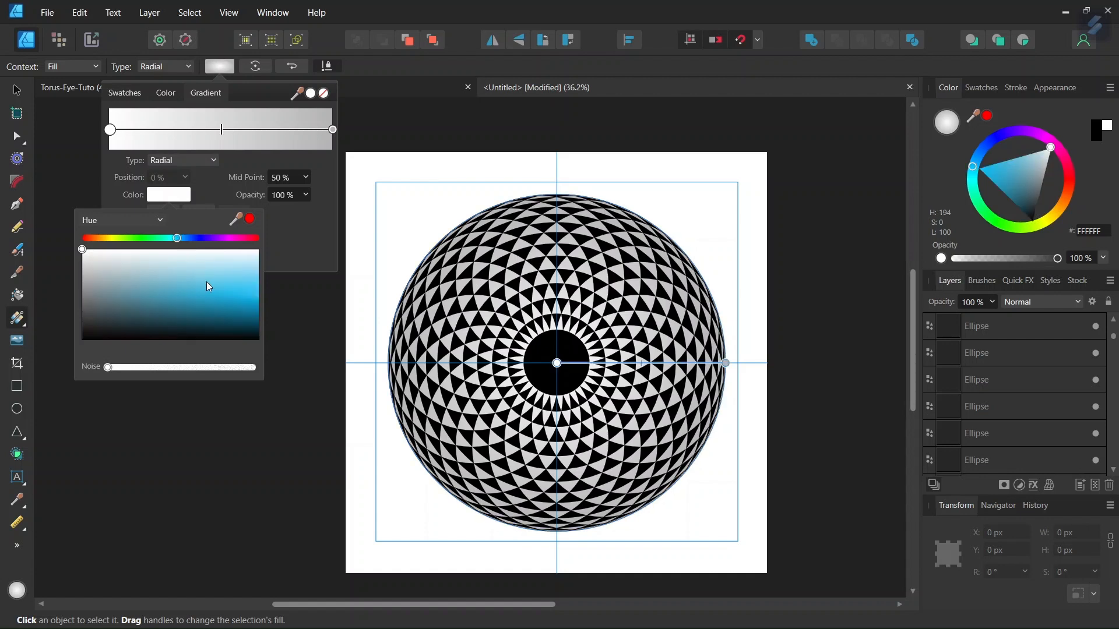
{"action": "left_click_drag", "start_coordinate": [207, 282], "coordinate": [237, 280]}
{"action": "left_click_drag", "start_coordinate": [177, 238], "coordinate": [185, 240]}
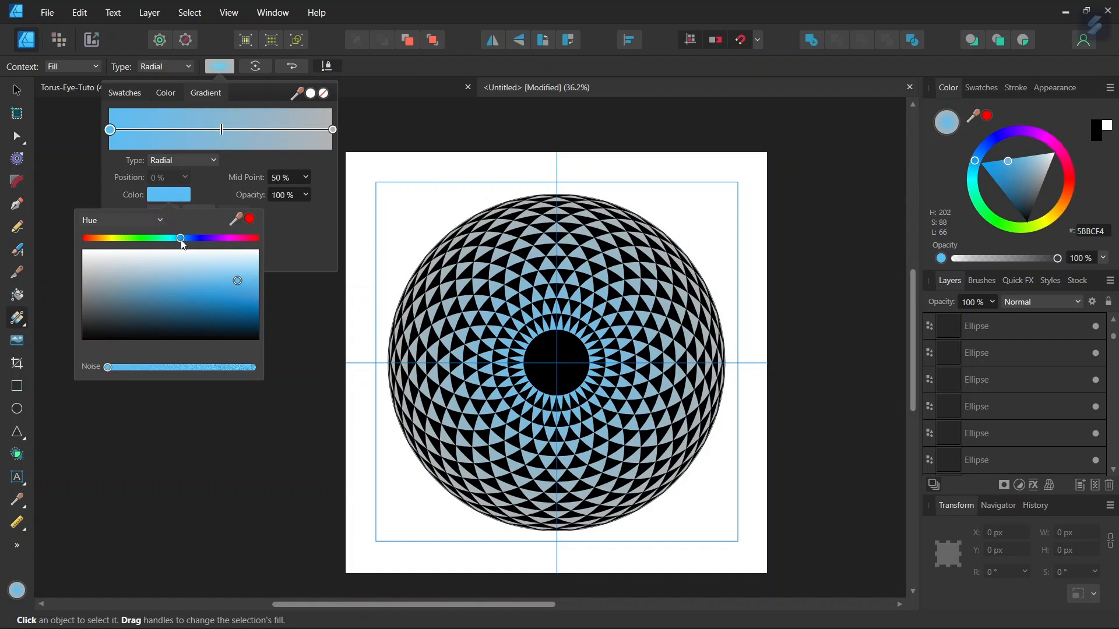
Set the outer-edge stop of the circle's radial gradient to mint green.
{"action": "left_click", "coordinate": [333, 129]}
{"action": "left_click", "coordinate": [163, 196]}
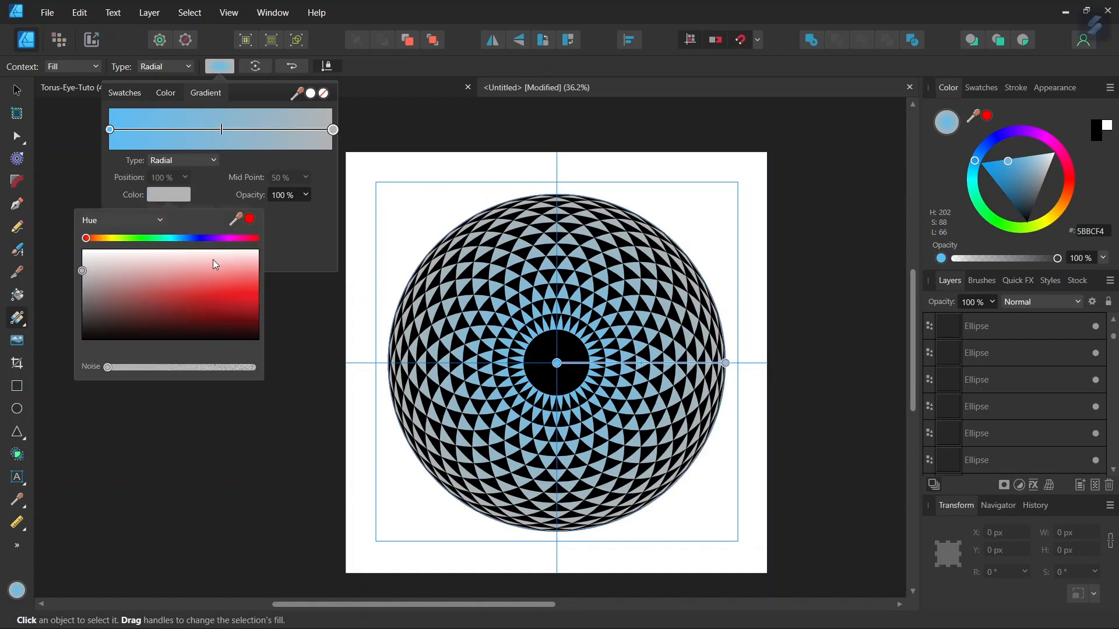
{"action": "left_click", "coordinate": [158, 239]}
{"action": "left_click_drag", "start_coordinate": [174, 282], "coordinate": [234, 278]}
Add an intermediate stop about halfway along the outer circle's radial gradient line, then switch back to the Move tool.
{"action": "scroll", "coordinate": [652, 366], "scroll_direction": "up", "scroll_amount": 3, "text": "ctrl"}
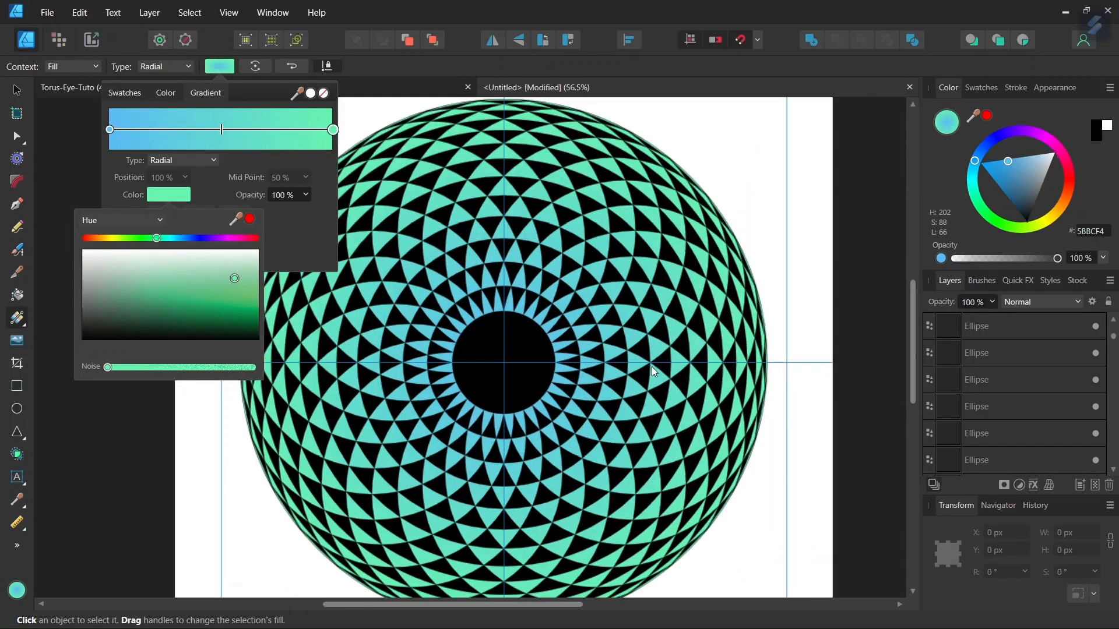
{"action": "left_click", "coordinate": [636, 364]}
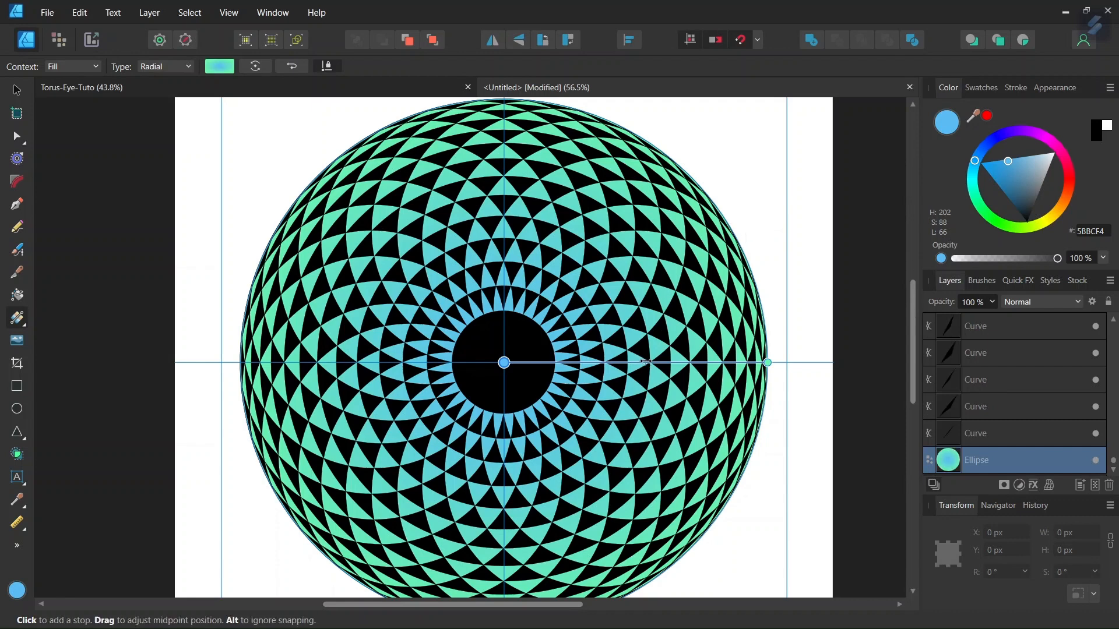
{"action": "left_click", "coordinate": [645, 362]}
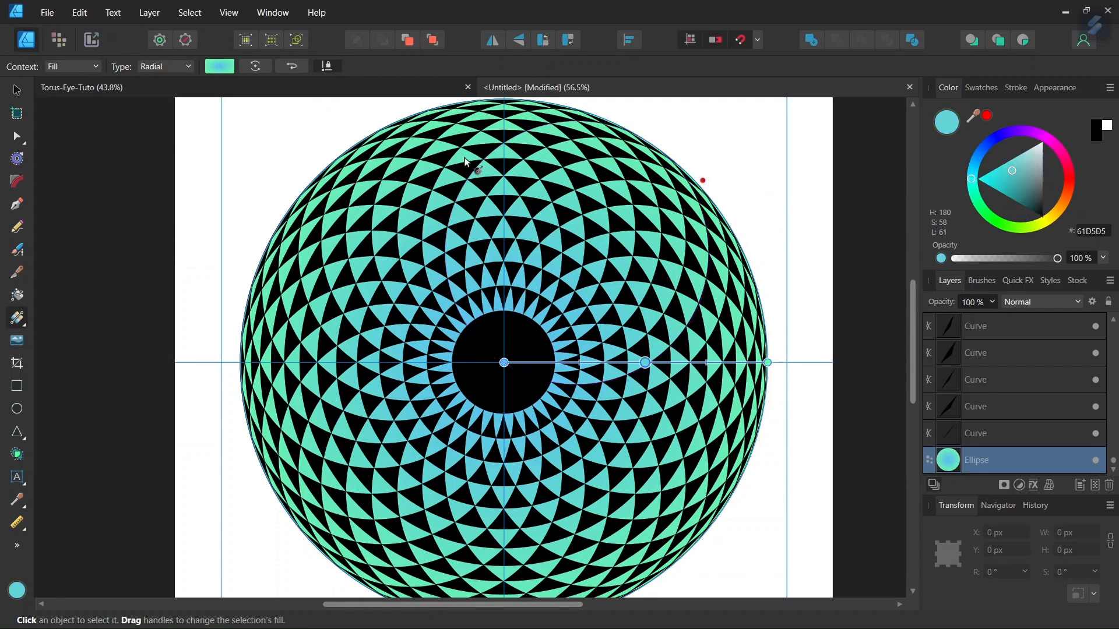
{"action": "left_click", "coordinate": [17, 90]}
{"action": "scroll", "coordinate": [505, 337], "scroll_direction": "down", "scroll_amount": 2}
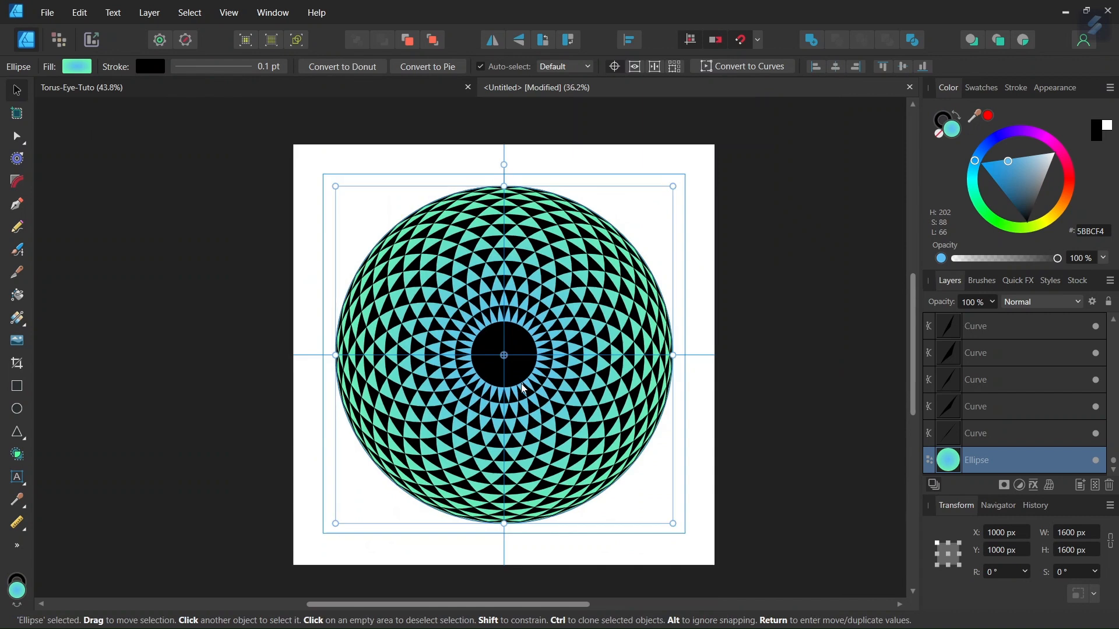